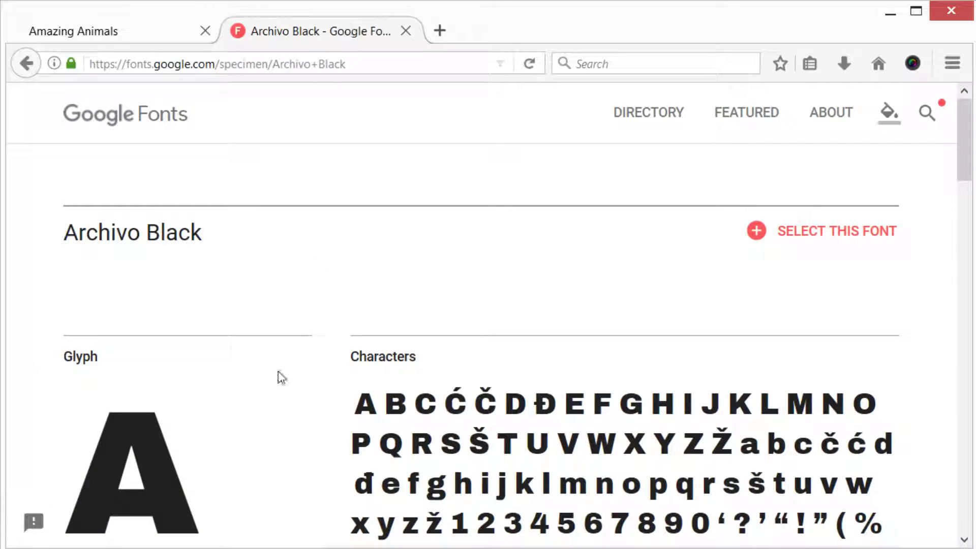
Review the Archivo Black specimen's glyphs and characters and check the Amazing Animals web page.
scroll(279, 375, down, 4)
scroll(277, 287, up, 4)
scroll(279, 305, down, 4)
scroll(356, 331, up, 4)
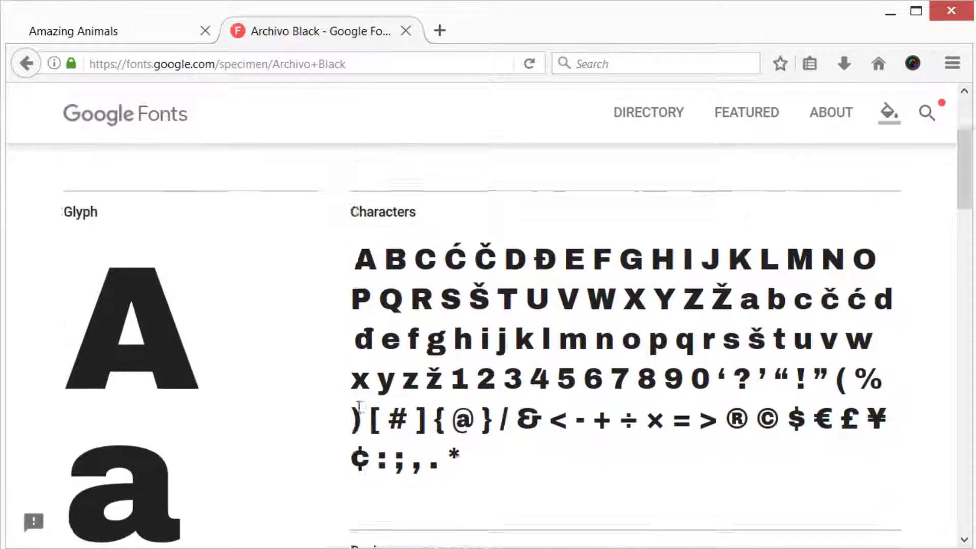
click(133, 32)
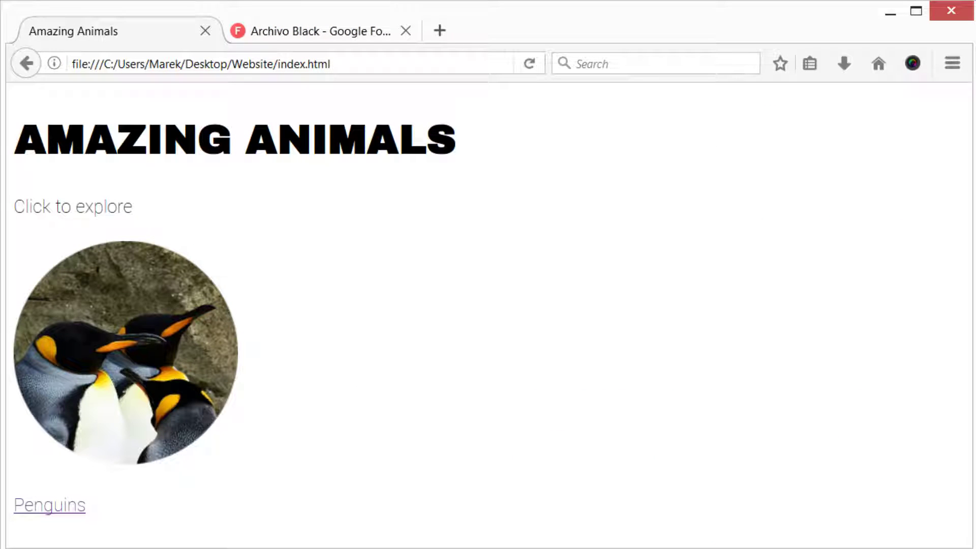
Switch from the browser to the Website images folder and open king-penguins-960.jpg in Photoshop.
click(889, 12)
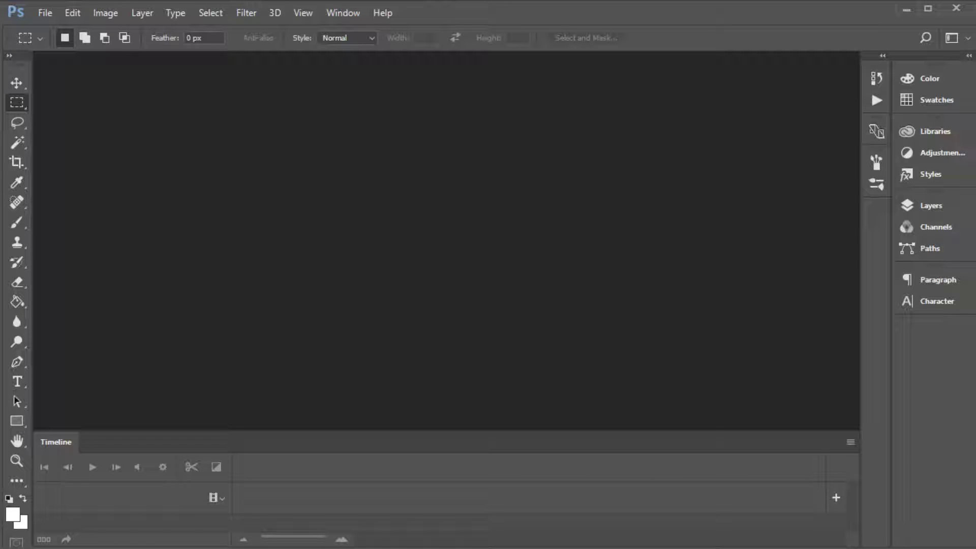
key(alt+Tab)
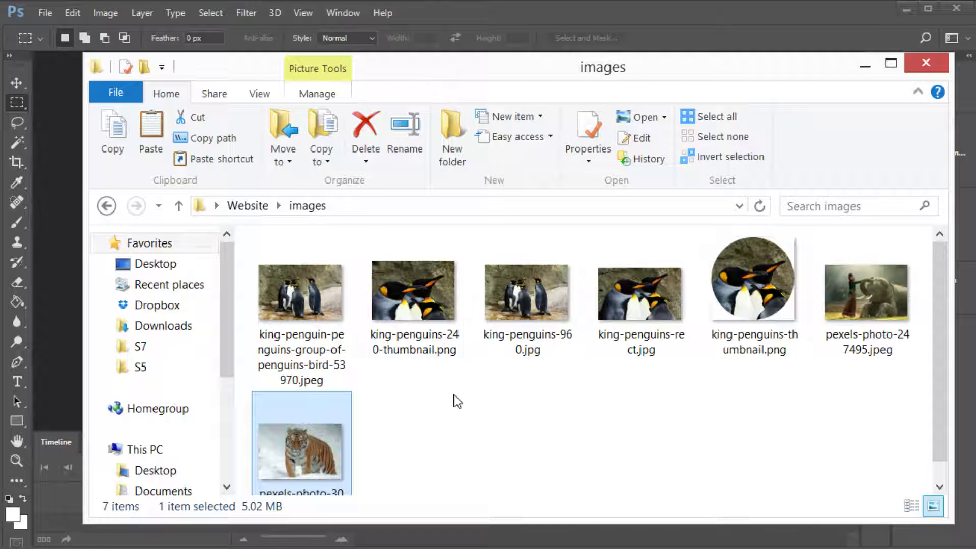
click(517, 317)
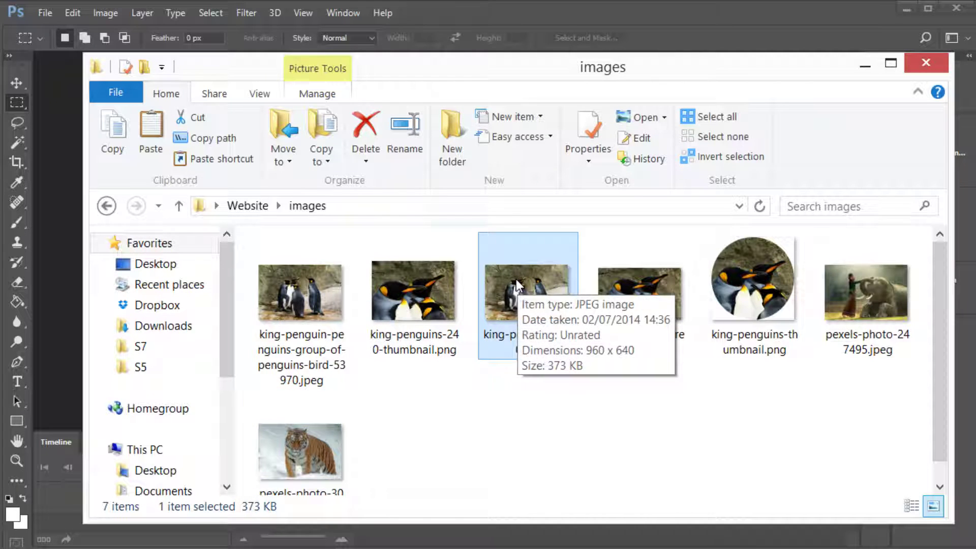
drag(516, 280, 76, 273)
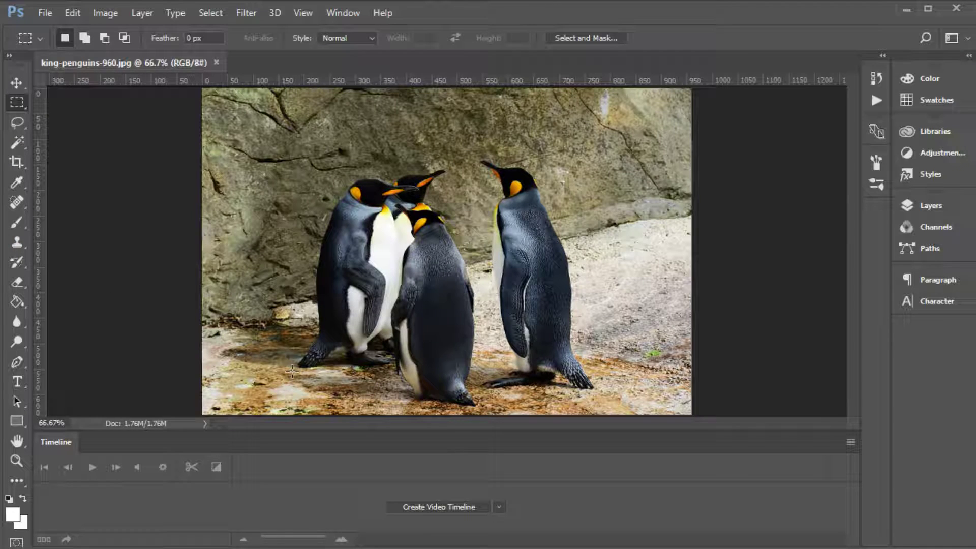
Place the tiger photo pexels-photo-302304.jpeg from the images folder over the penguin picture, filling the canvas.
key(alt+Tab)
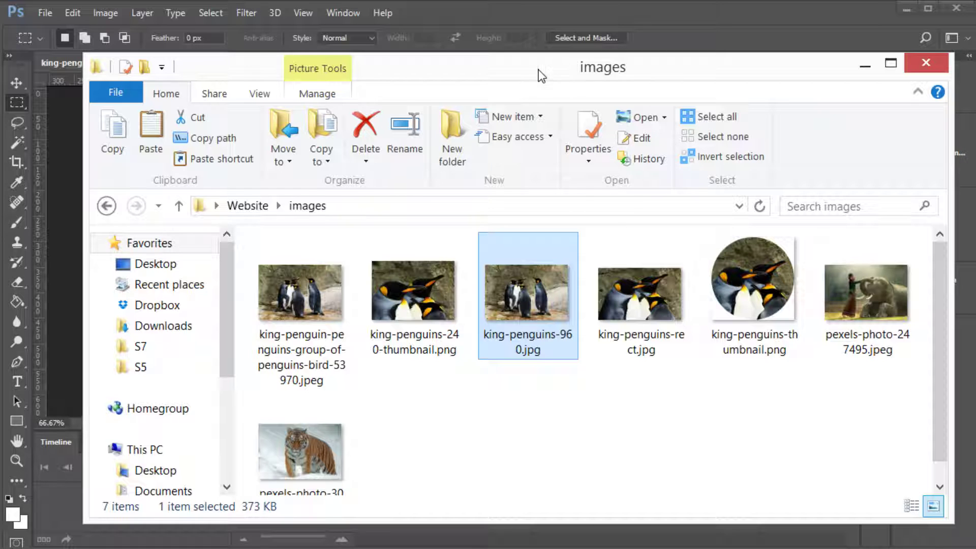
drag(432, 54, 730, 47)
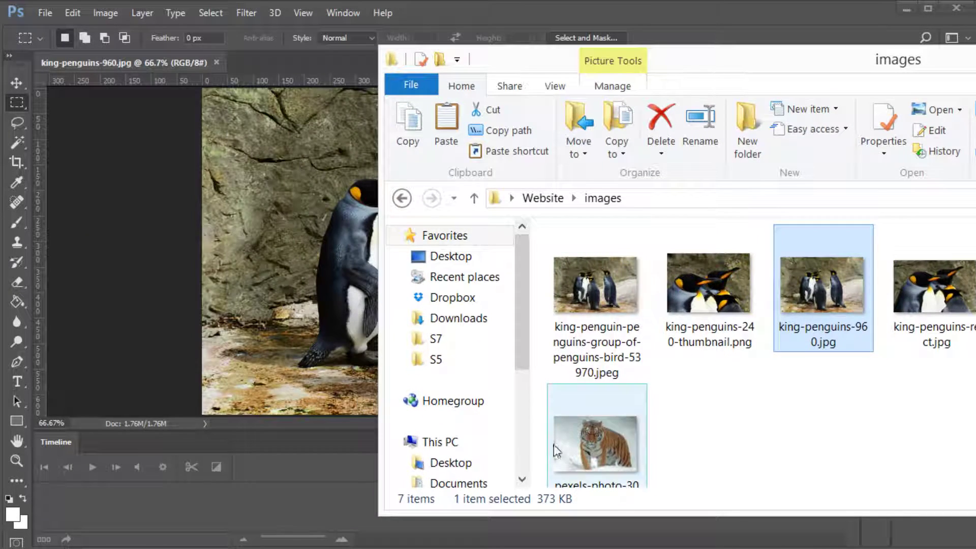
click(582, 437)
scroll(582, 437, down, 1)
drag(574, 414, 322, 375)
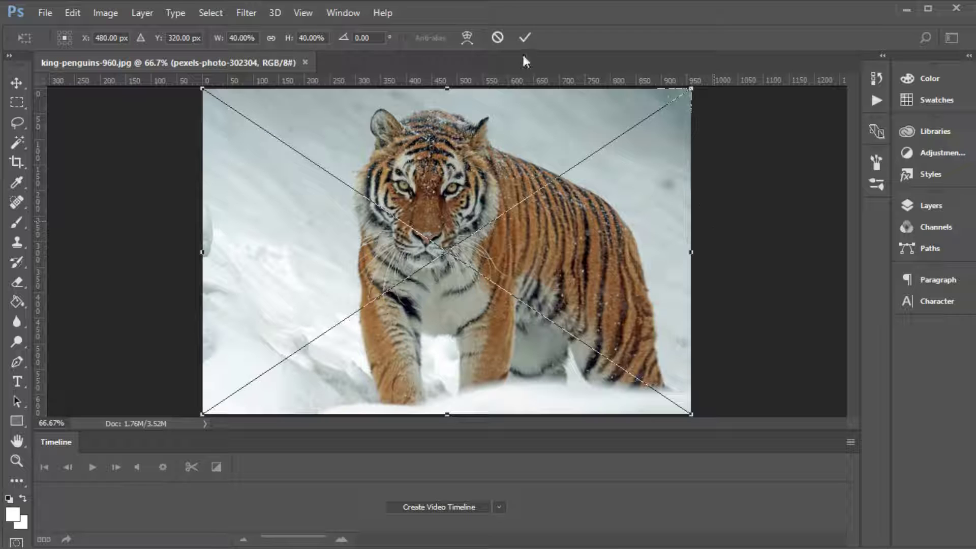
click(526, 37)
click(45, 13)
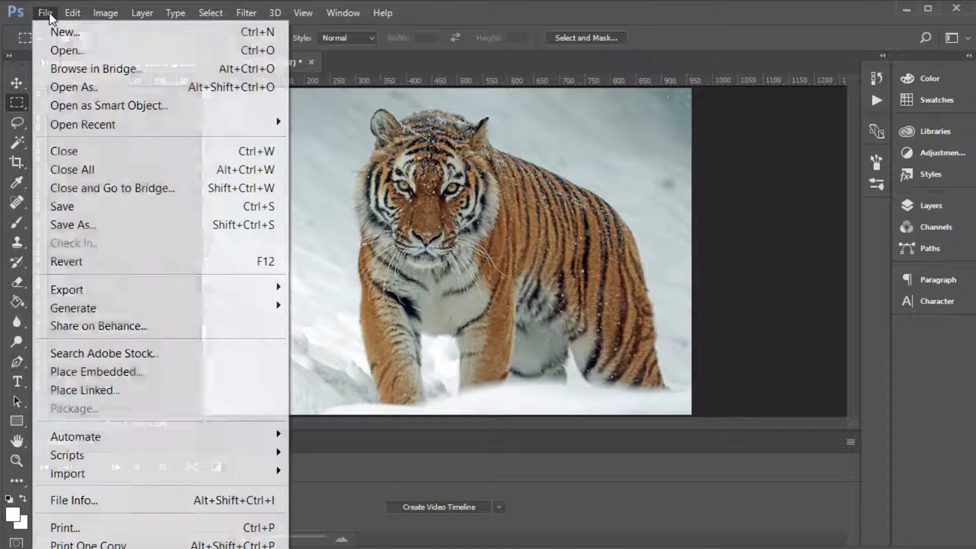
mouse_move(153, 292)
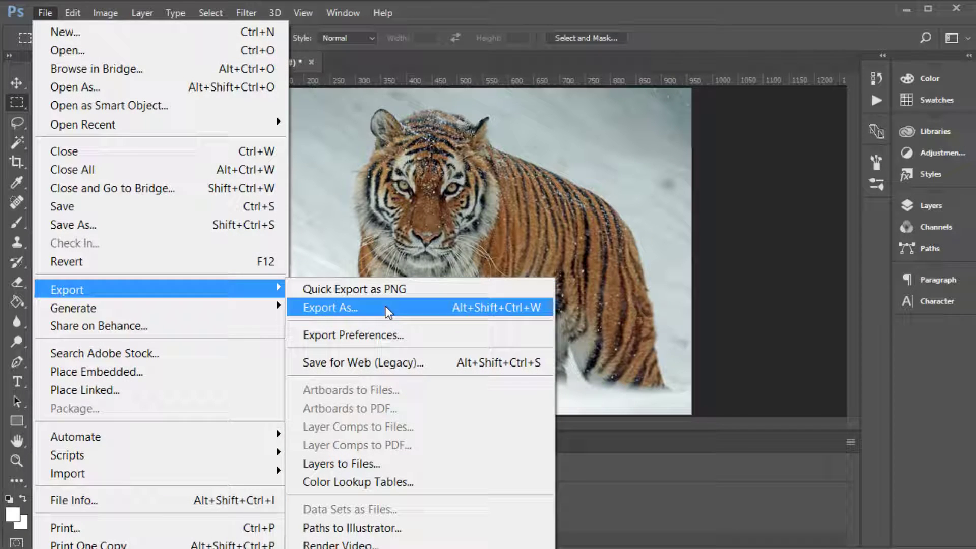
click(393, 354)
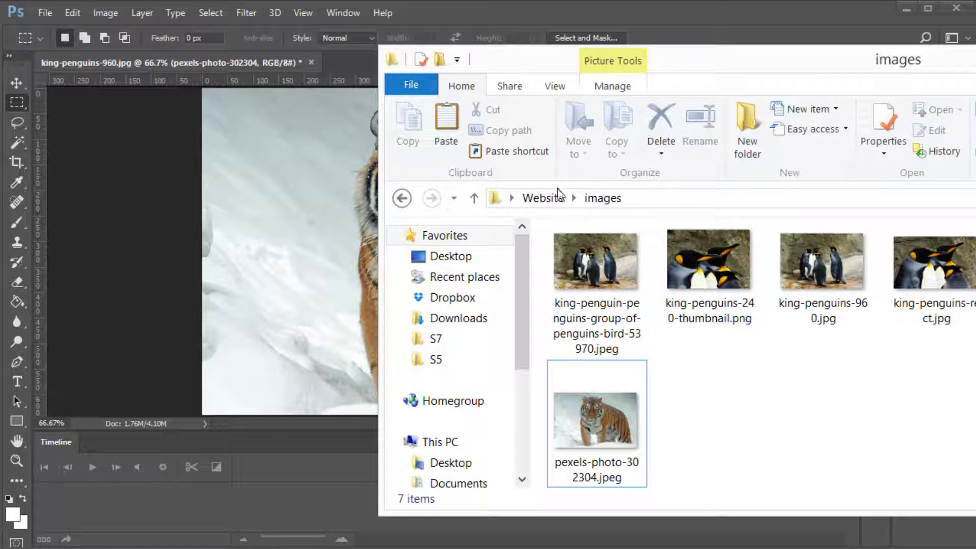
click(87, 116)
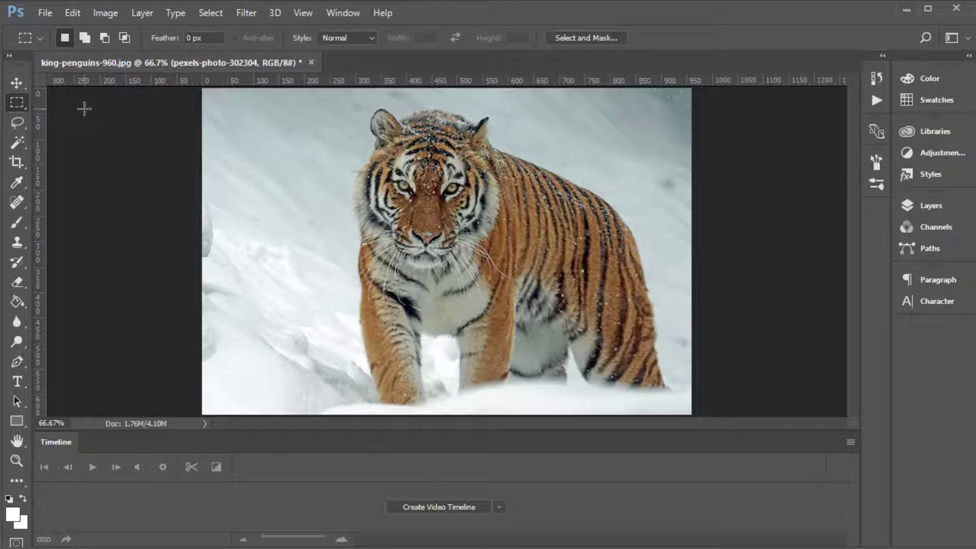
Export the tiger picture with Export As as a JPG named tiger-960.jpg in the images folder.
click(46, 13)
mouse_move(171, 289)
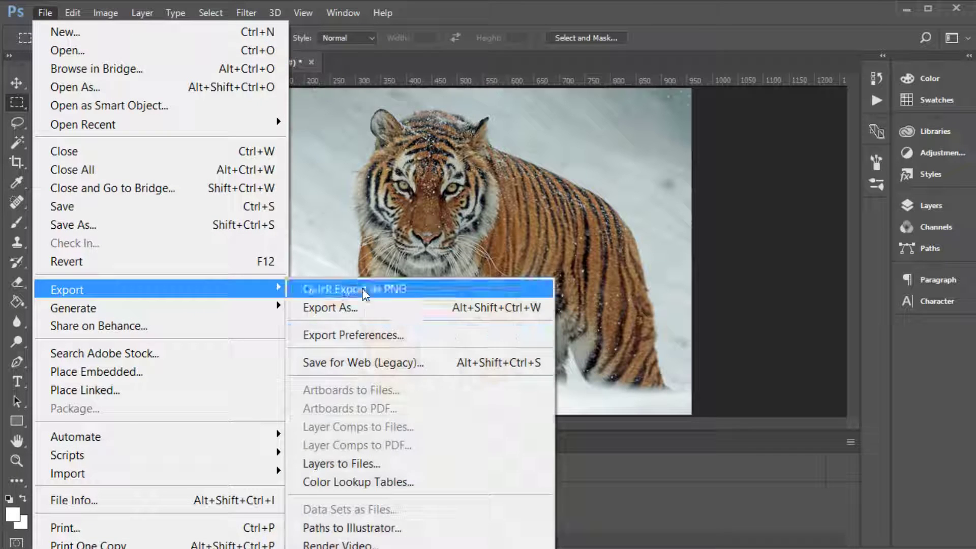
click(397, 309)
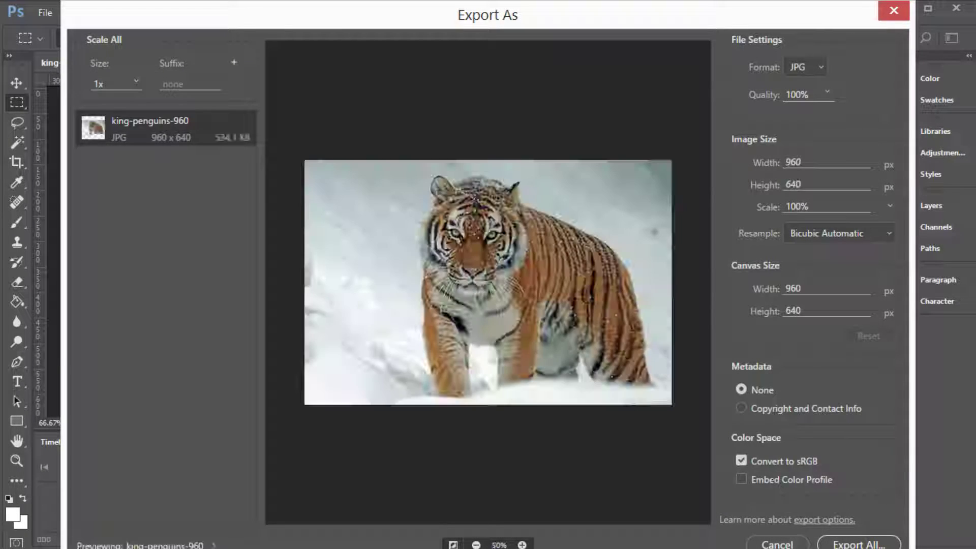
click(859, 543)
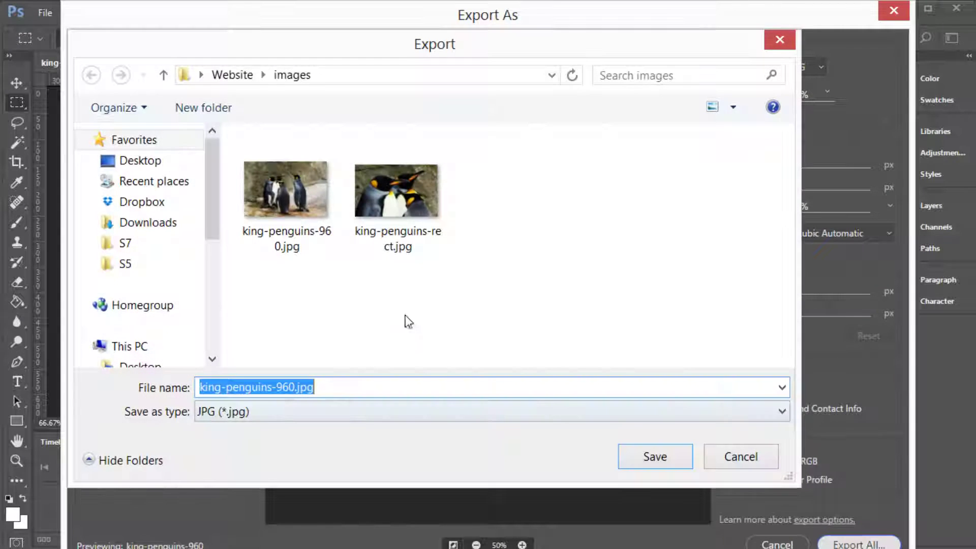
click(247, 388)
drag(274, 386, 124, 367)
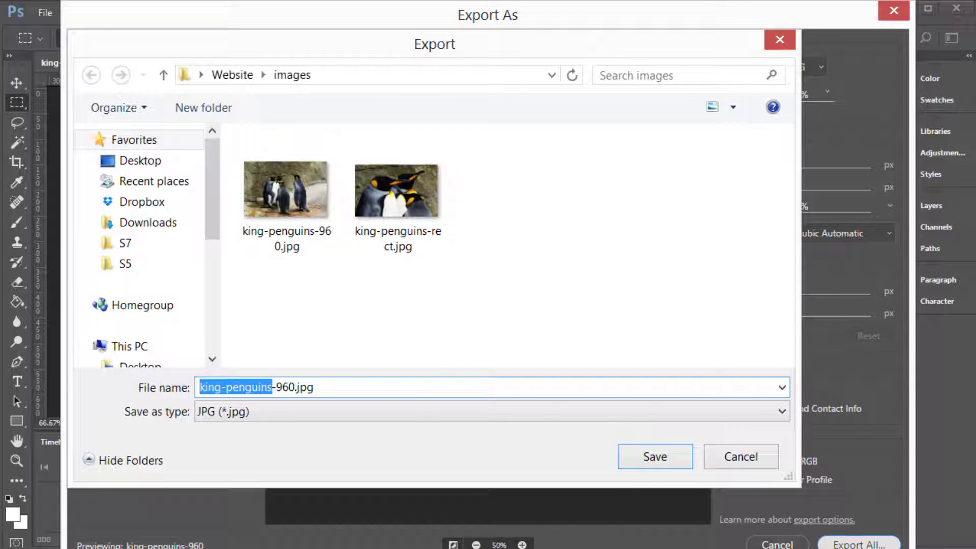
text(tiger)
click(658, 459)
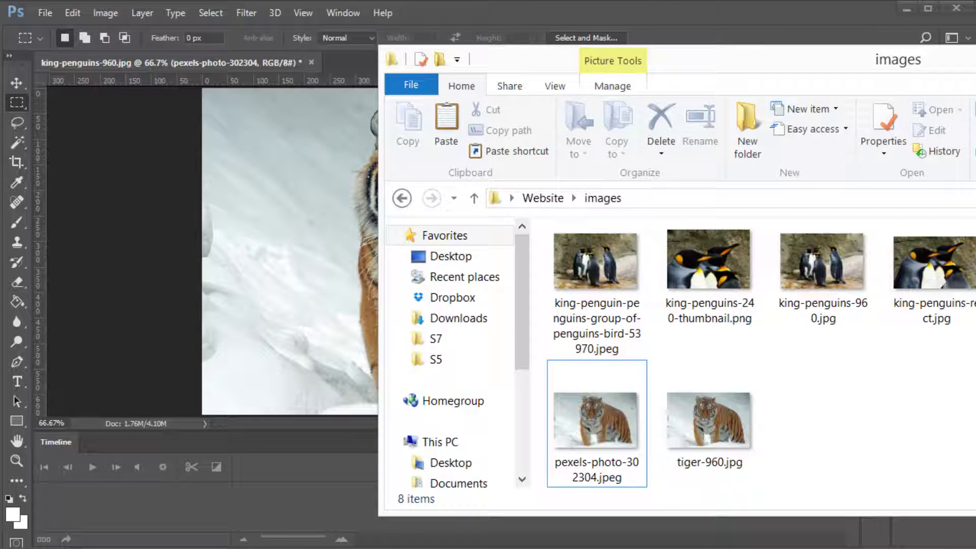
Place the elephant photo pexels-photo-247495.jpeg from the images folder on top of the tiger picture.
drag(597, 422, 303, 389)
key(Return)
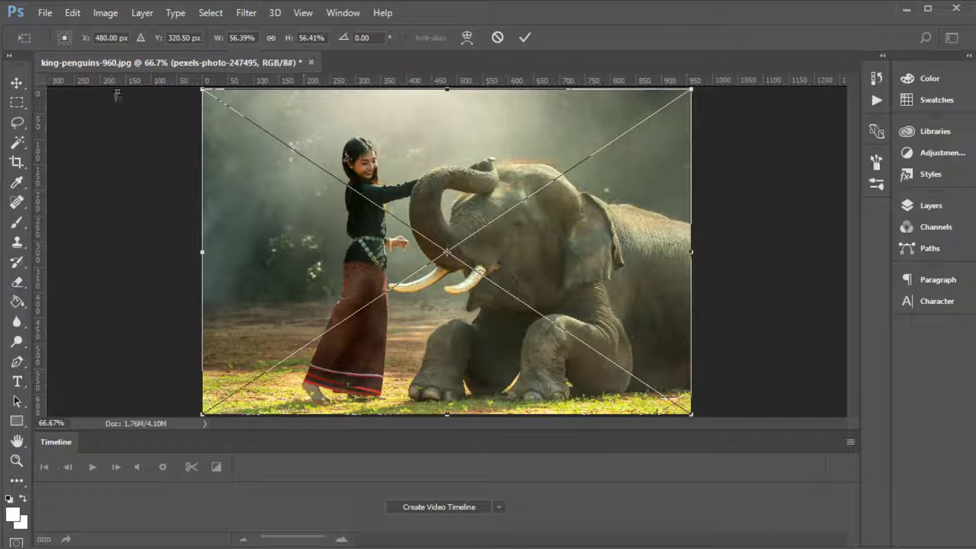
click(524, 37)
Export the elephant picture with Export As as a JPG named elephant-960.jpg in the images folder.
click(45, 13)
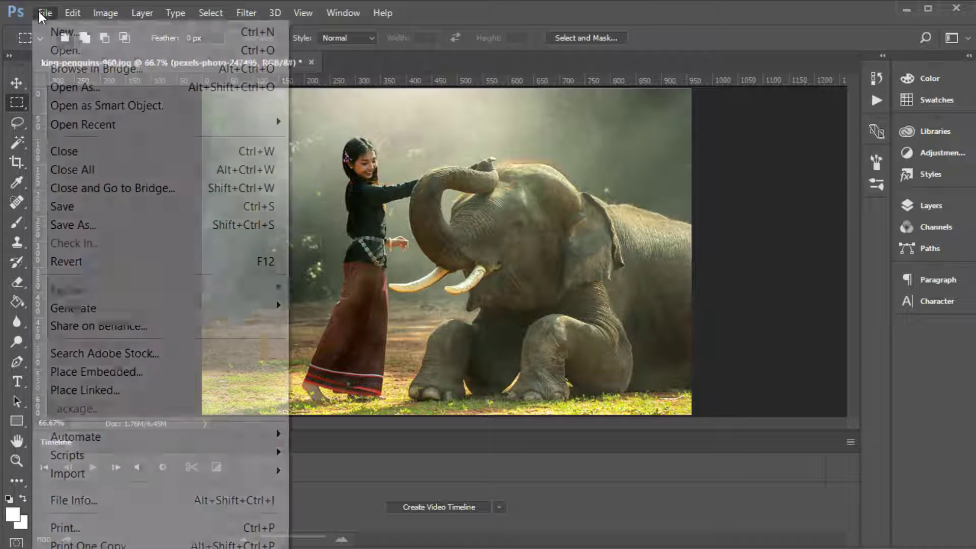
click(586, 361)
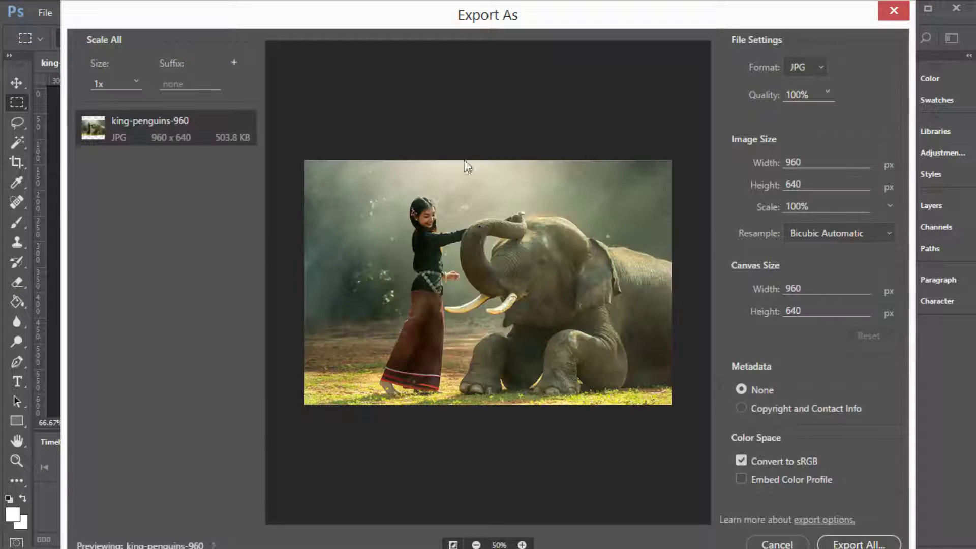
click(845, 543)
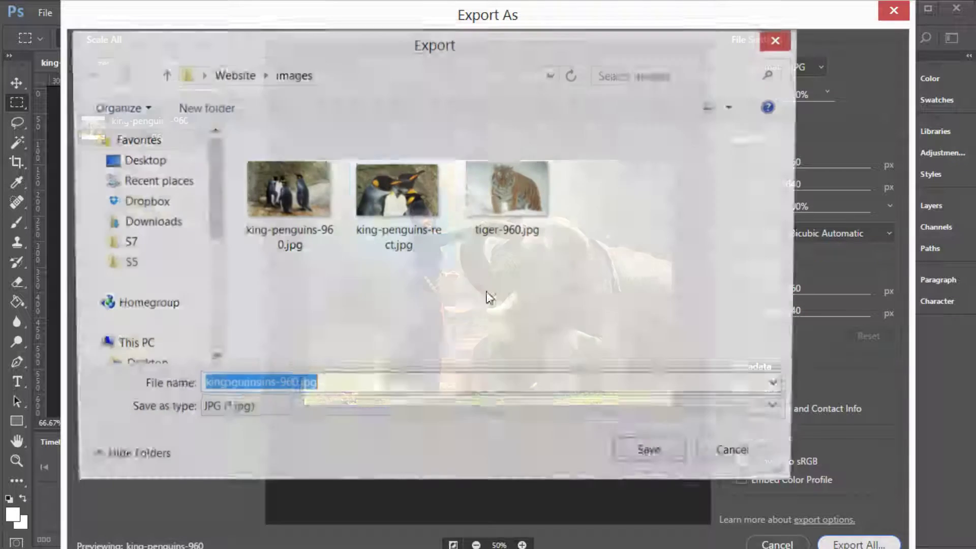
click(270, 387)
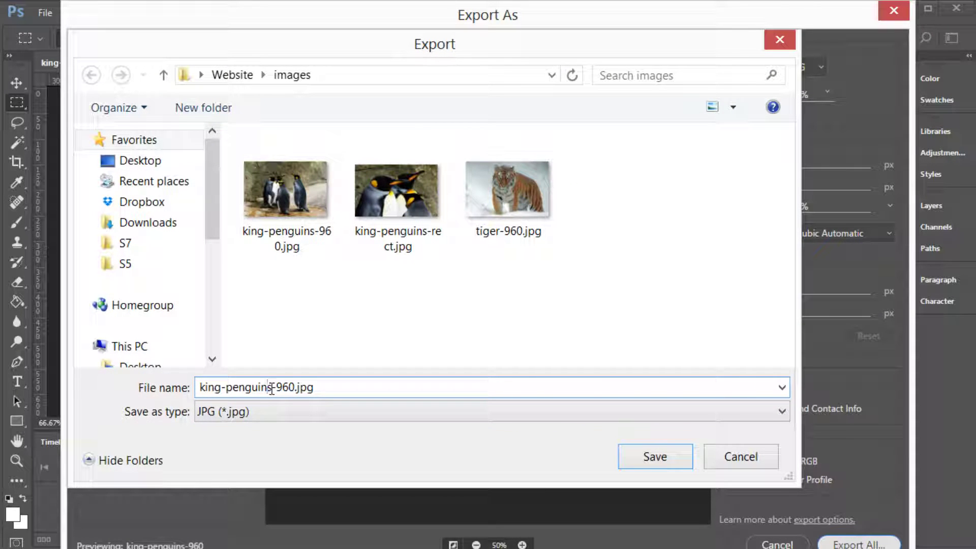
drag(271, 387, 184, 376)
text(elepha)
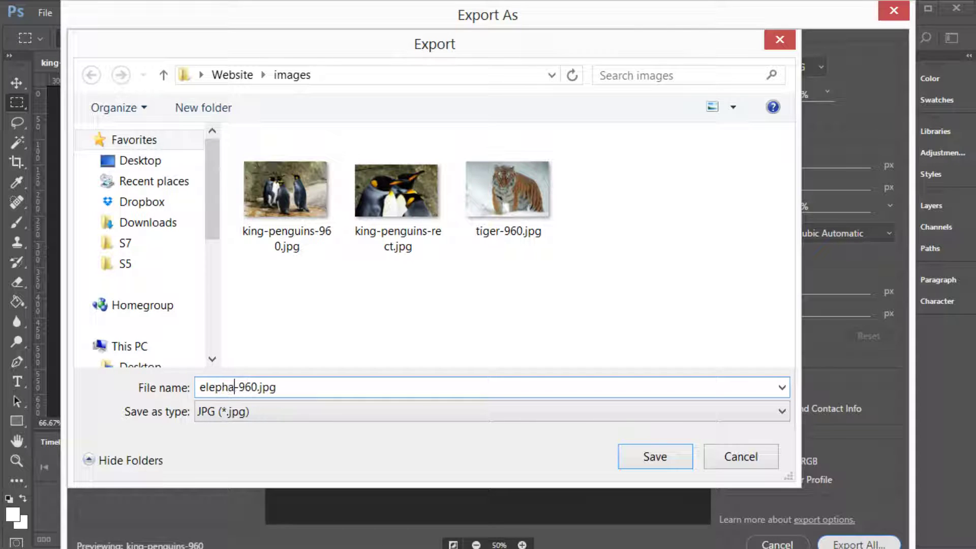
text(nt)
key(Return)
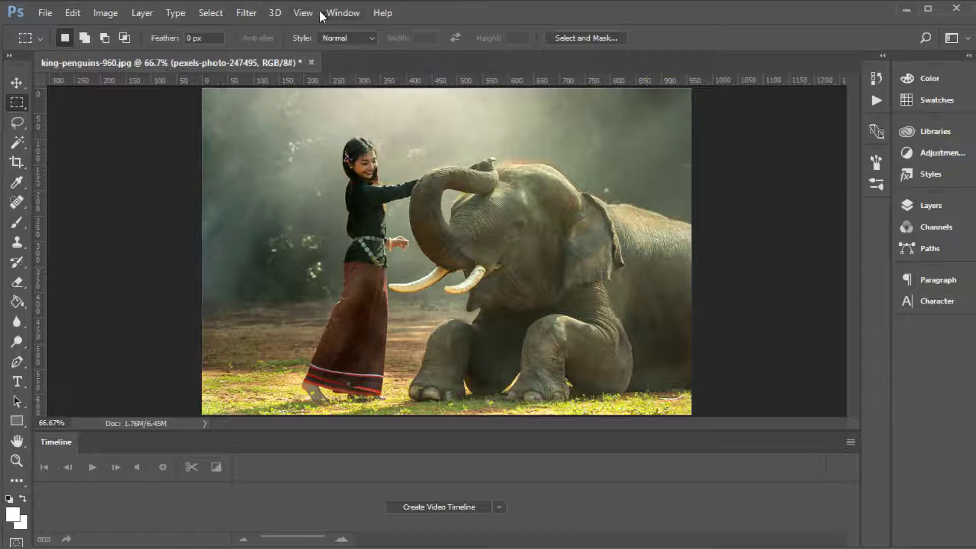
Check the layer stack of king-penguins-960.jpg and close the document without saving its changes.
click(915, 205)
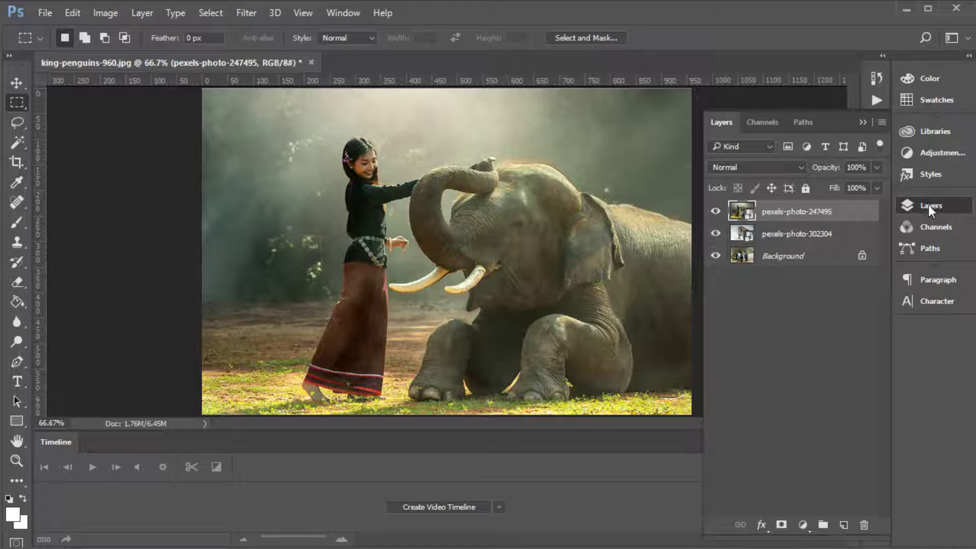
click(928, 206)
click(312, 63)
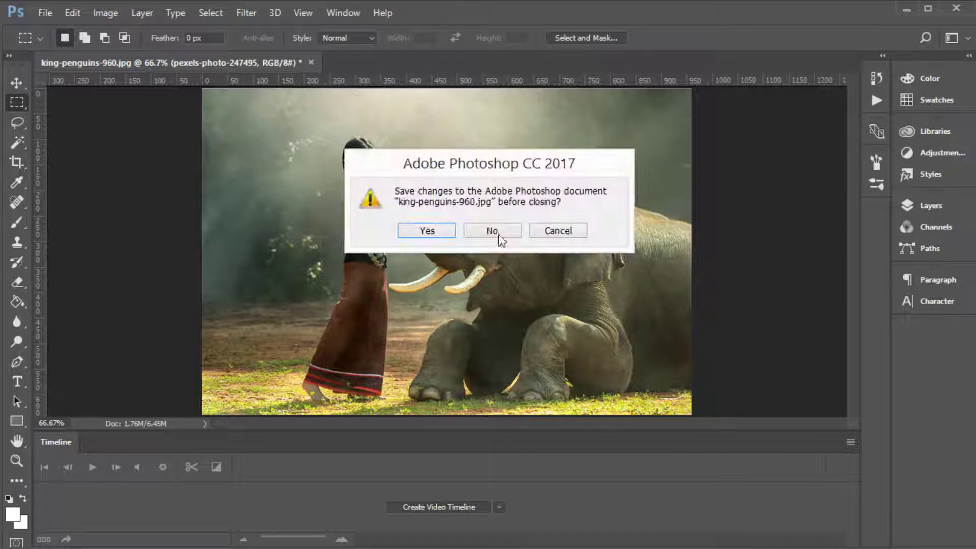
click(506, 232)
Open king-penguins-thumbnail.png from the images folder in Photoshop and place tiger-960.jpg into it.
key(alt+Tab)
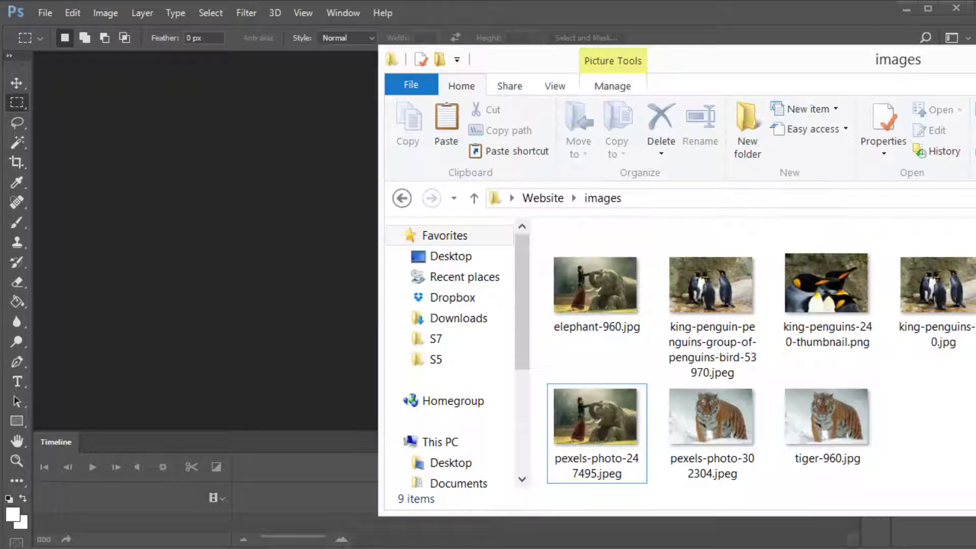
drag(826, 283, 259, 214)
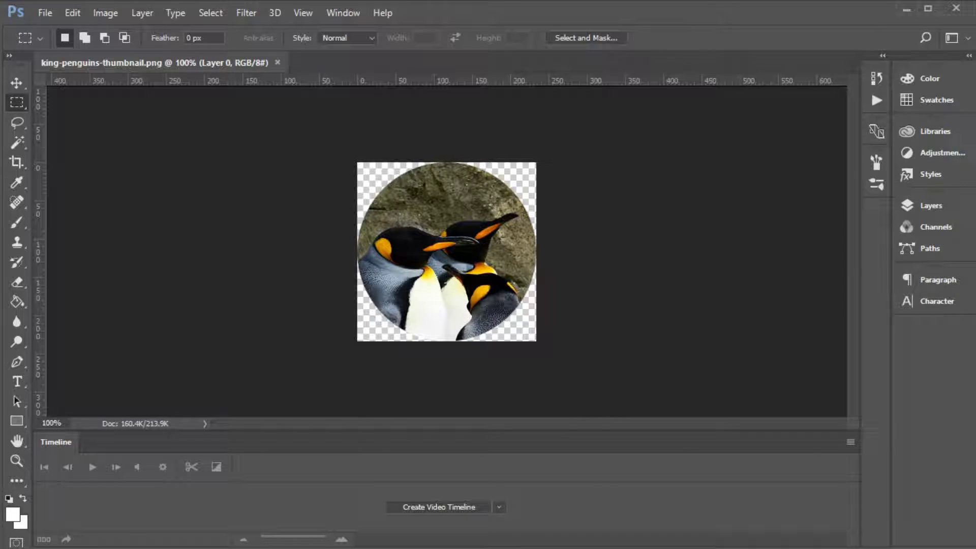
key(alt+Tab)
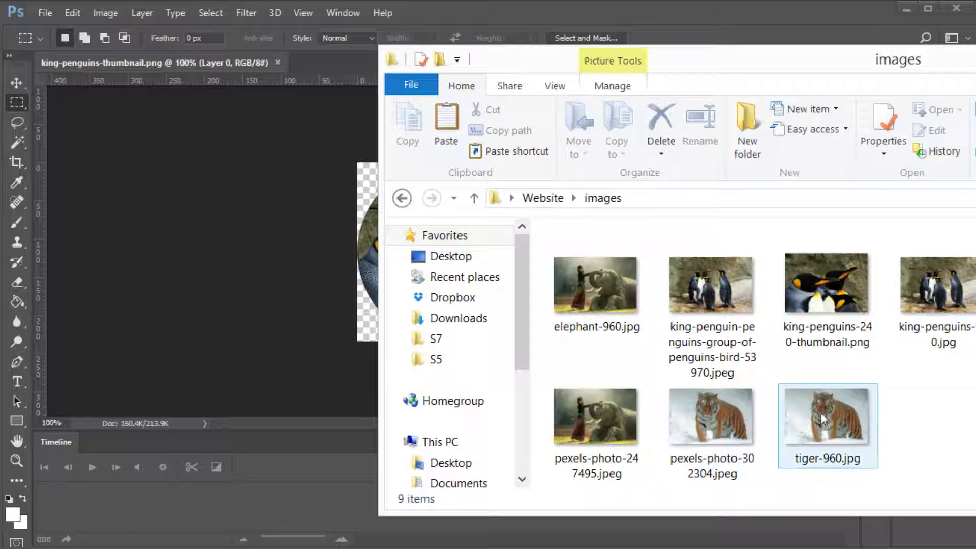
drag(820, 420, 409, 348)
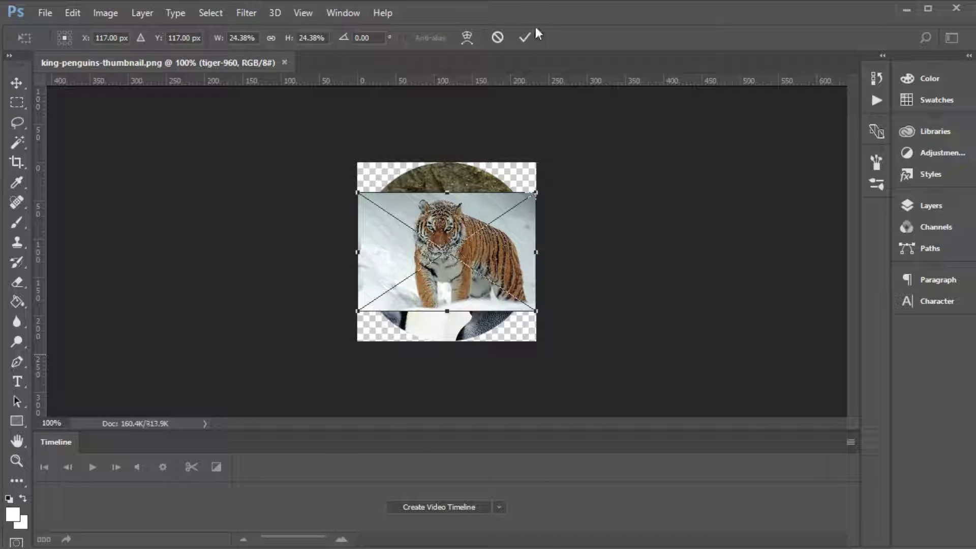
click(527, 38)
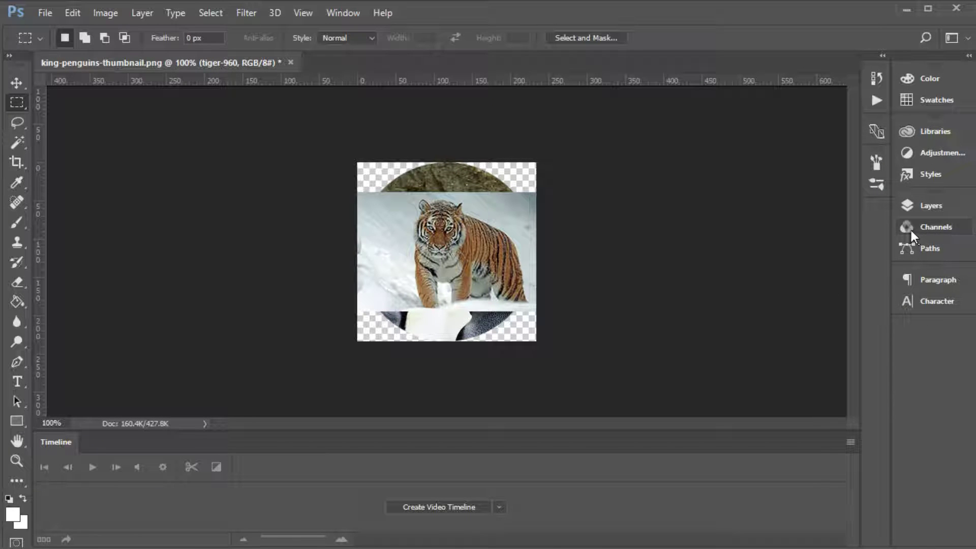
Scale the placed tiger image to about 60% and position it so the tiger's face fills the thumbnail.
key(ctrl+t)
drag(543, 317, 708, 419)
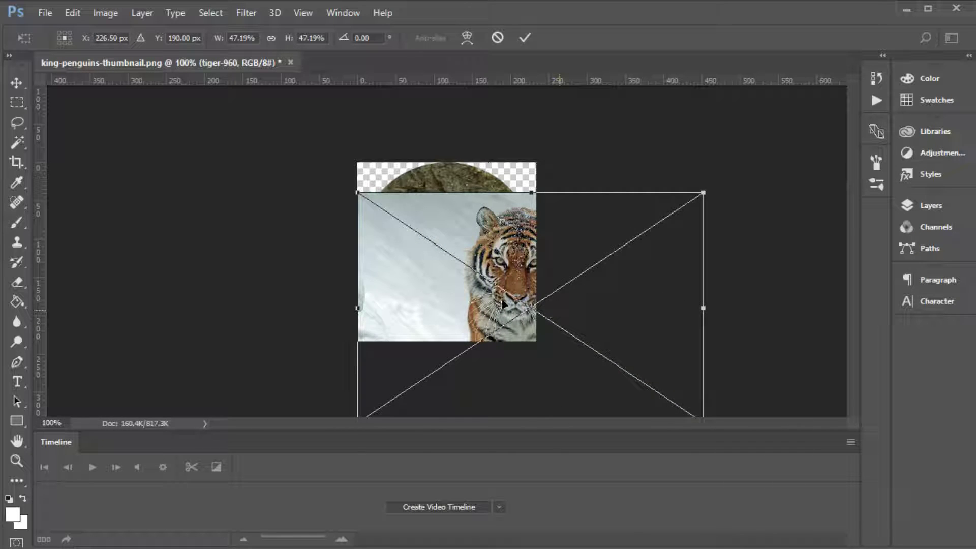
drag(436, 296, 342, 266)
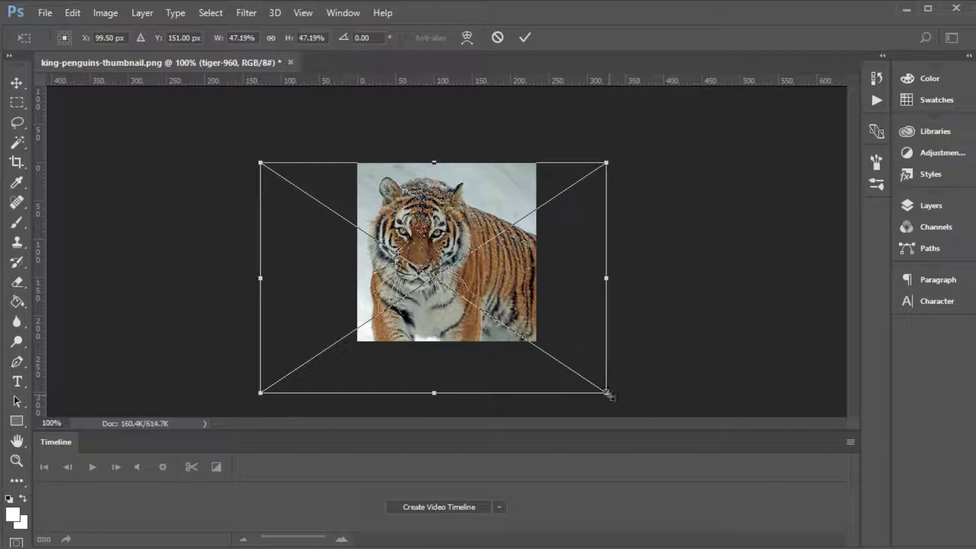
drag(608, 393, 702, 451)
drag(627, 345, 605, 336)
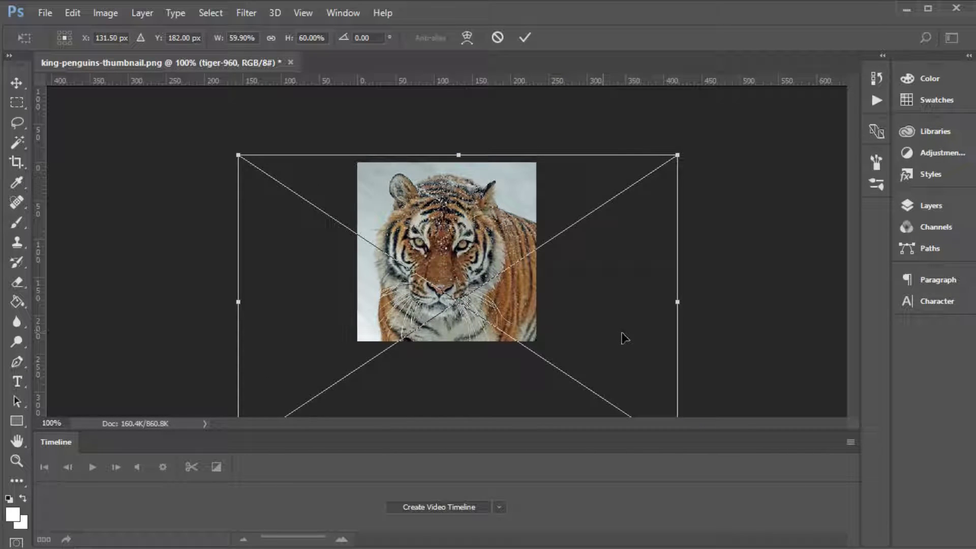
key(Return)
key(m)
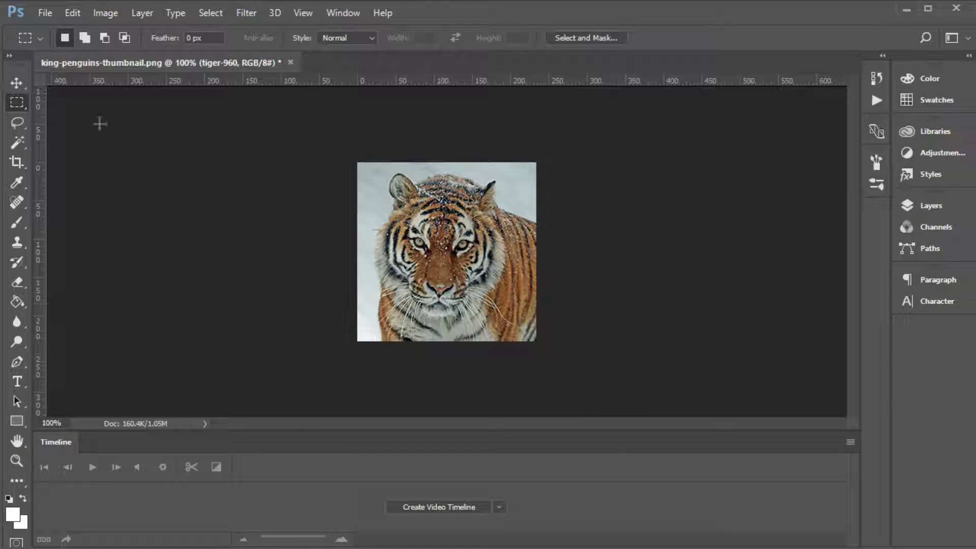
Hide the tiger-960 layer and select the four transparent corners around the penguin circle on Layer 0 with the Magic Wand.
click(957, 207)
click(715, 218)
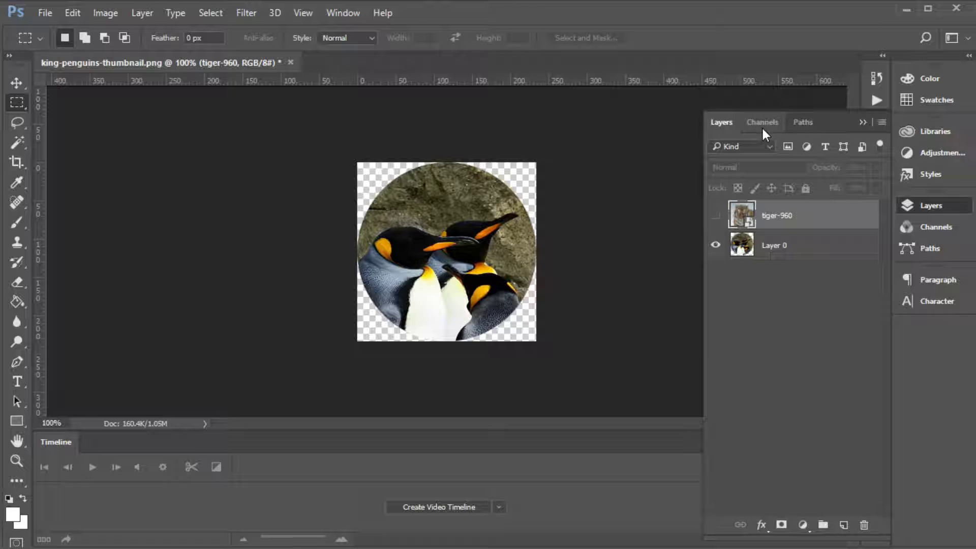
click(17, 142)
click(532, 193)
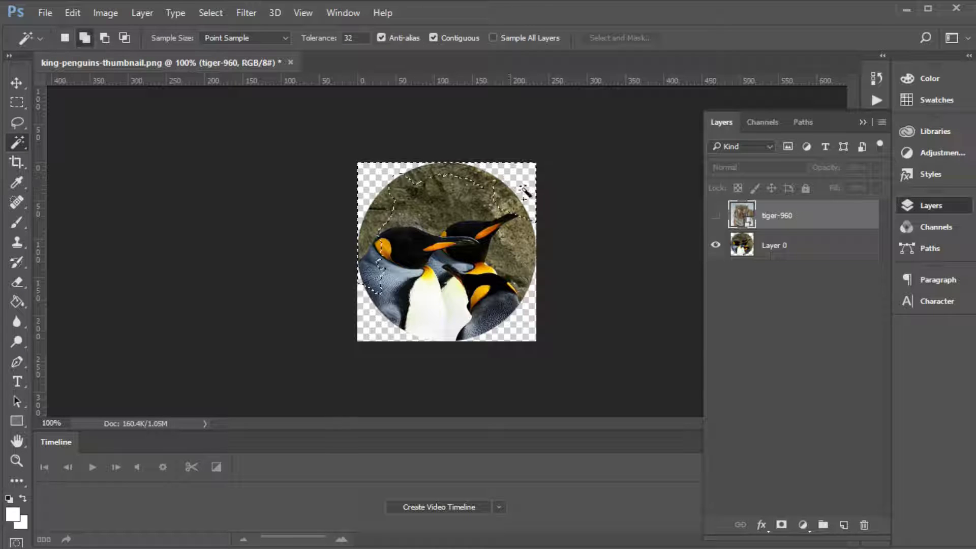
click(806, 245)
shift+click(524, 181)
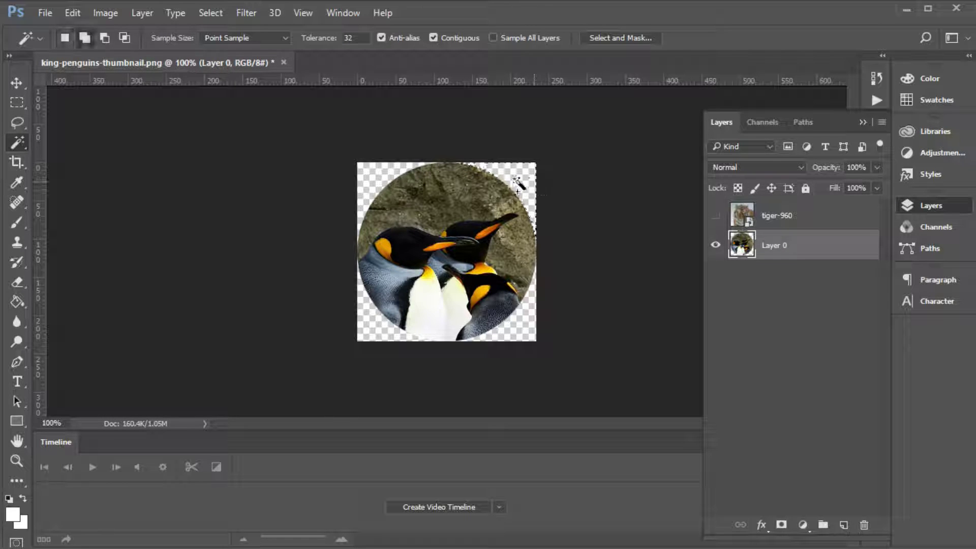
shift+click(388, 174)
shift+click(371, 329)
shift+click(529, 328)
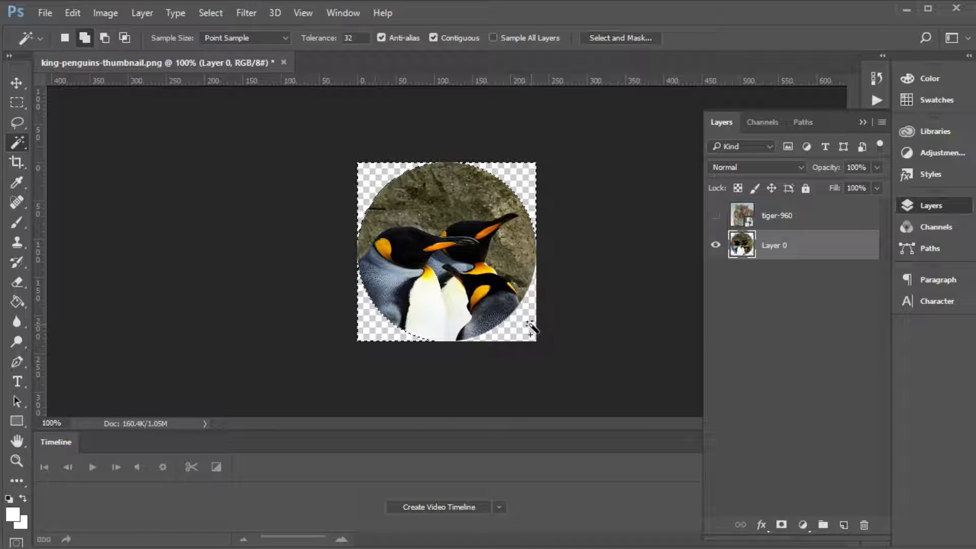
Invert the corner selection to the circle and apply it as a layer mask on the tiger-960 layer, made visible again.
click(205, 6)
click(260, 84)
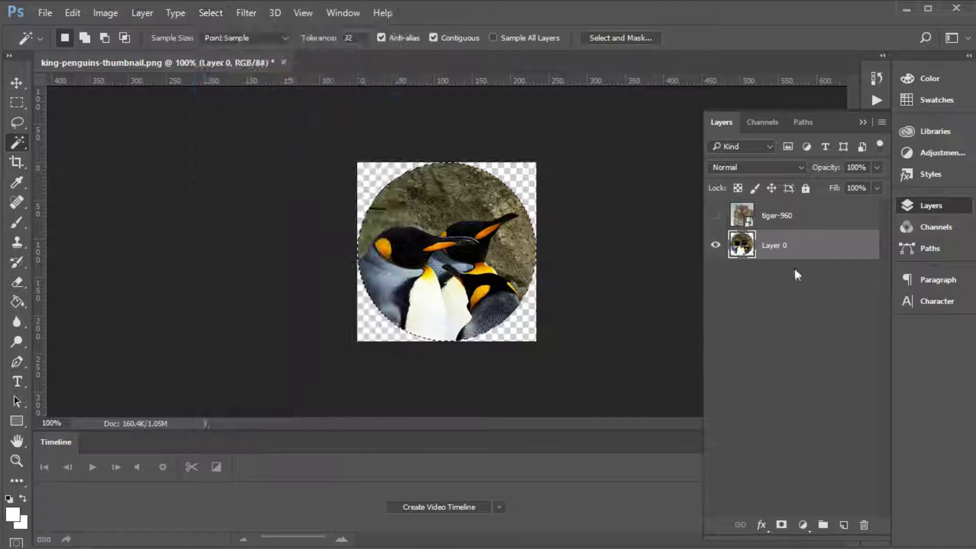
click(772, 215)
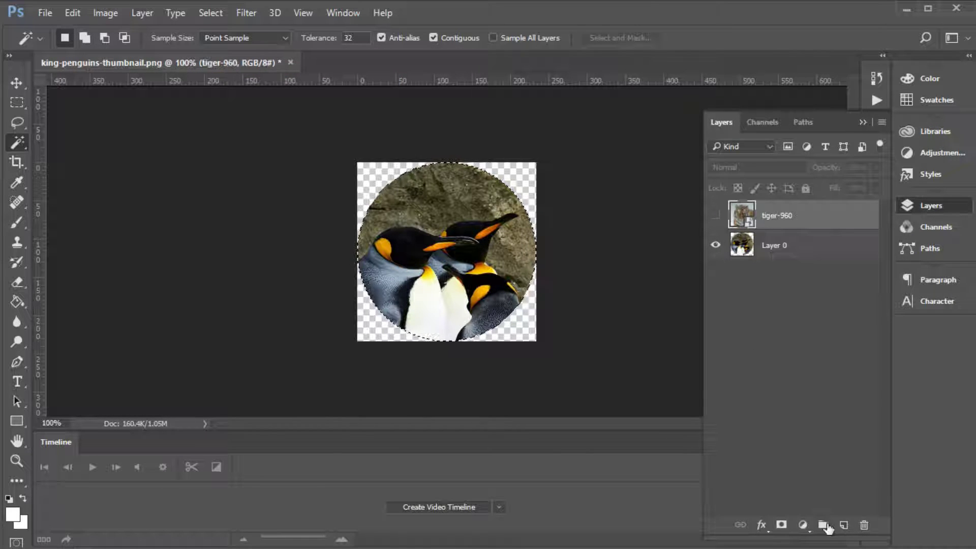
click(716, 215)
click(782, 524)
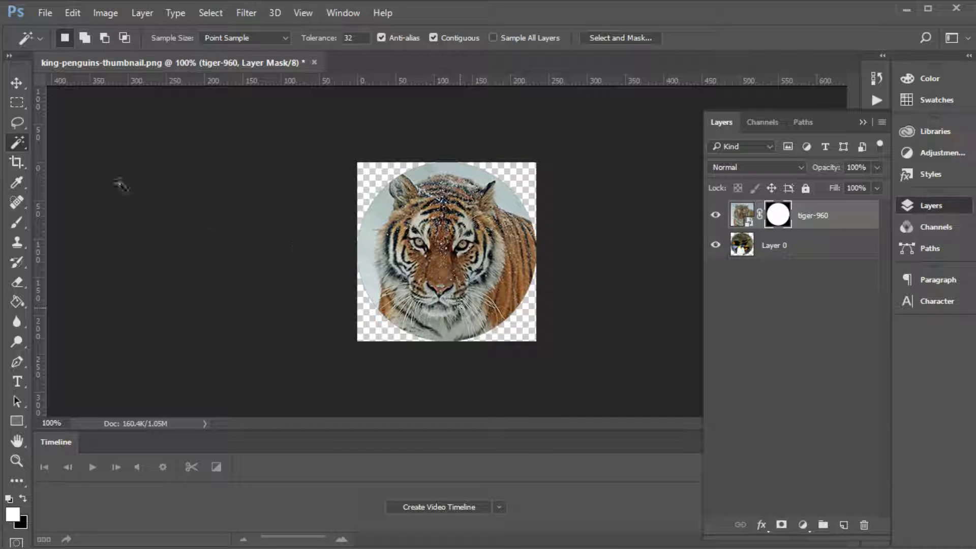
Unlink the tiger-960 layer's mask from its image and make the image the active part for the Move tool.
click(17, 83)
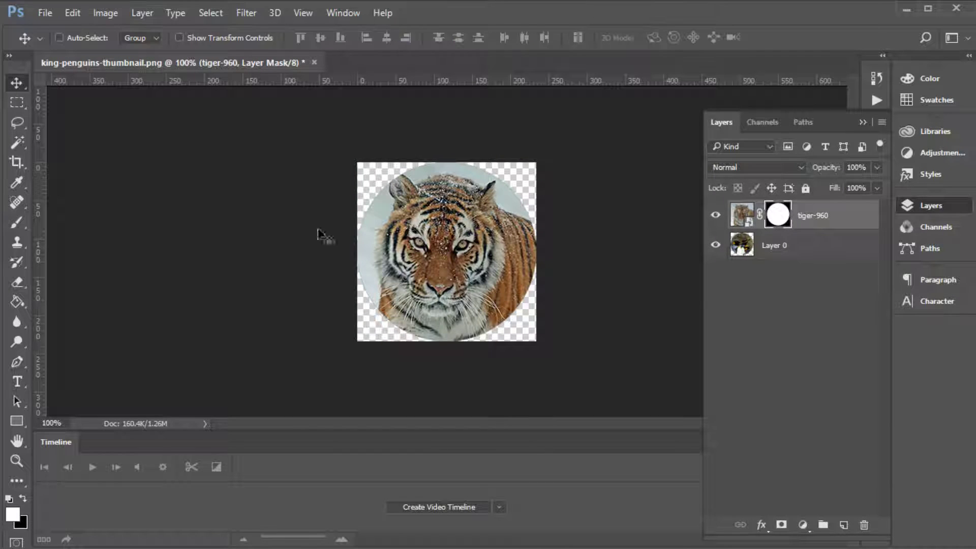
click(758, 215)
click(741, 214)
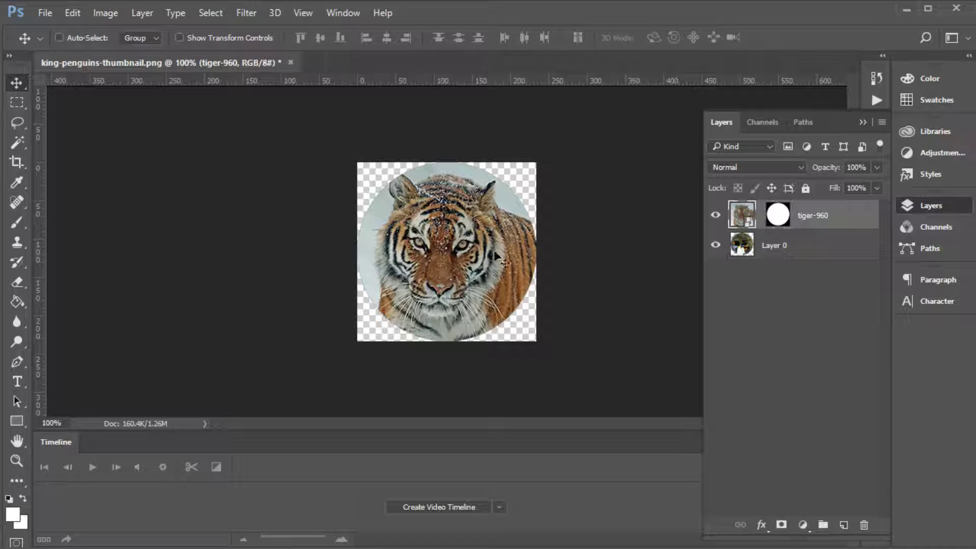
mouse_move(461, 260)
mouse_down()
mouse_move(476, 231)
mouse_move(450, 231)
mouse_move(461, 261)
mouse_up()
Try moving the tiger layer with the Move tool, undo that, and try shifting only its circular mask.
click(759, 215)
drag(661, 259, 479, 408)
key(ctrl+z)
click(786, 218)
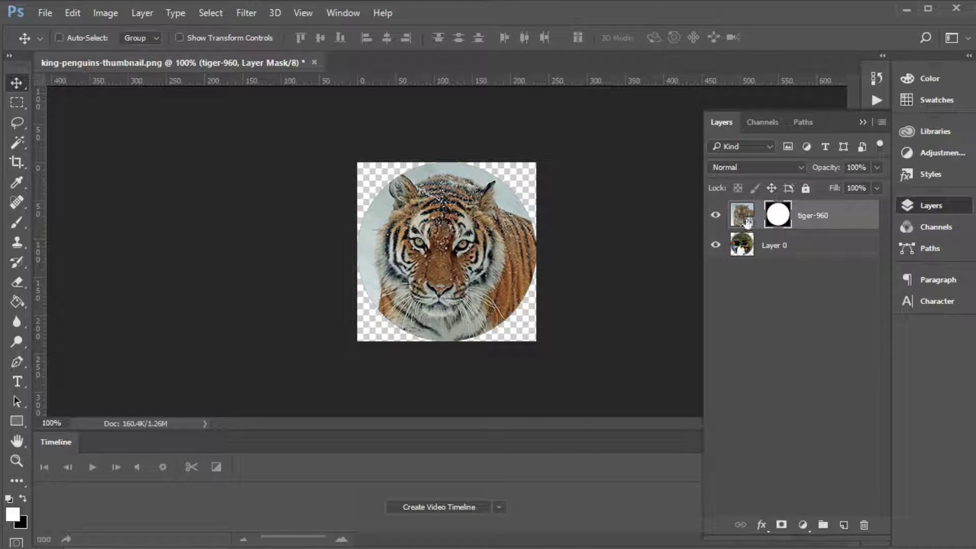
drag(451, 274, 473, 243)
Enlarge the tiger image slightly inside its fixed circular mask and reposition it so the face fills the circle.
click(751, 217)
mouse_move(456, 265)
mouse_down()
mouse_move(460, 257)
mouse_move(445, 277)
mouse_move(460, 276)
mouse_up()
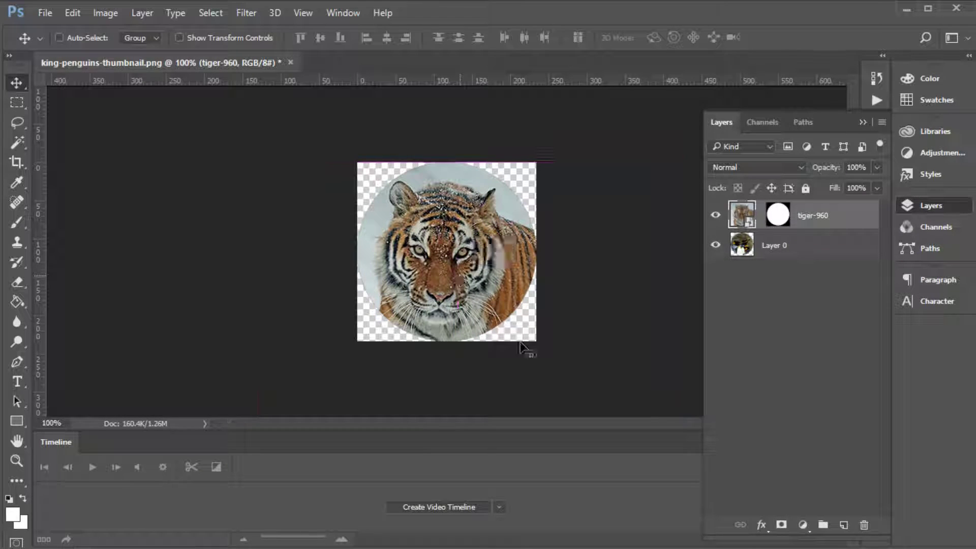
key(ctrl+t)
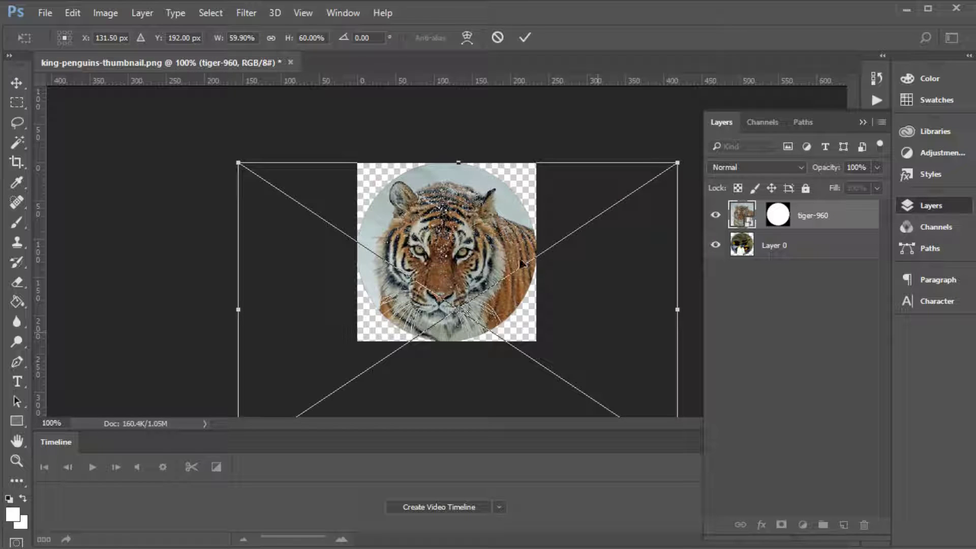
drag(235, 164, 135, 92)
drag(509, 279, 558, 299)
drag(199, 119, 294, 183)
drag(675, 349, 616, 326)
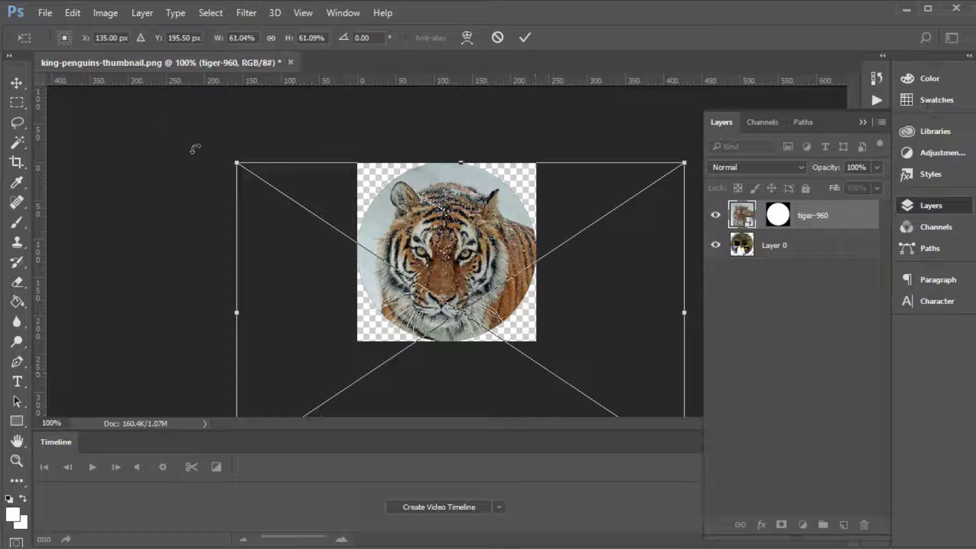
drag(233, 155, 214, 143)
mouse_move(578, 287)
mouse_down()
mouse_move(604, 300)
mouse_move(591, 297)
mouse_up()
key(Return)
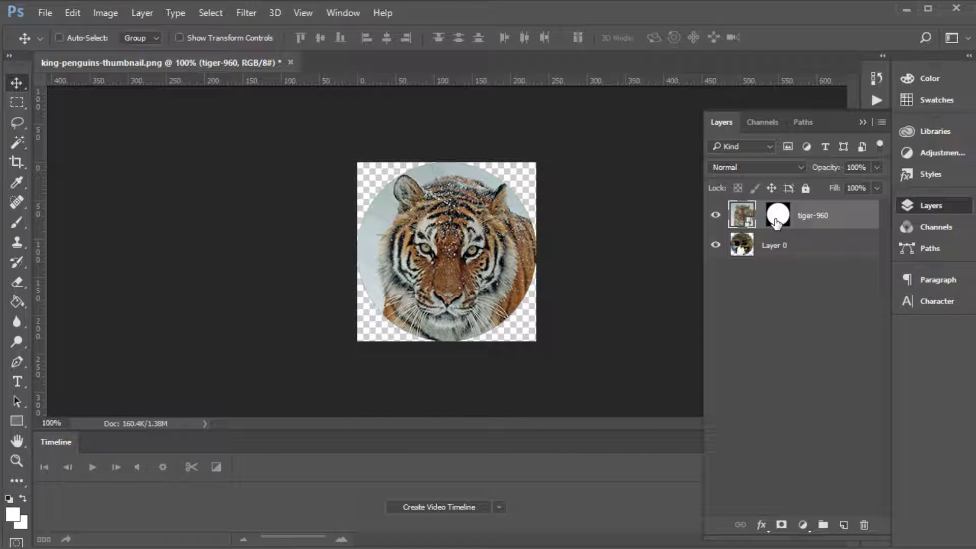
Place elephant-960.jpg from the images folder into the thumbnail document above the tiger layer.
key(alt+Tab)
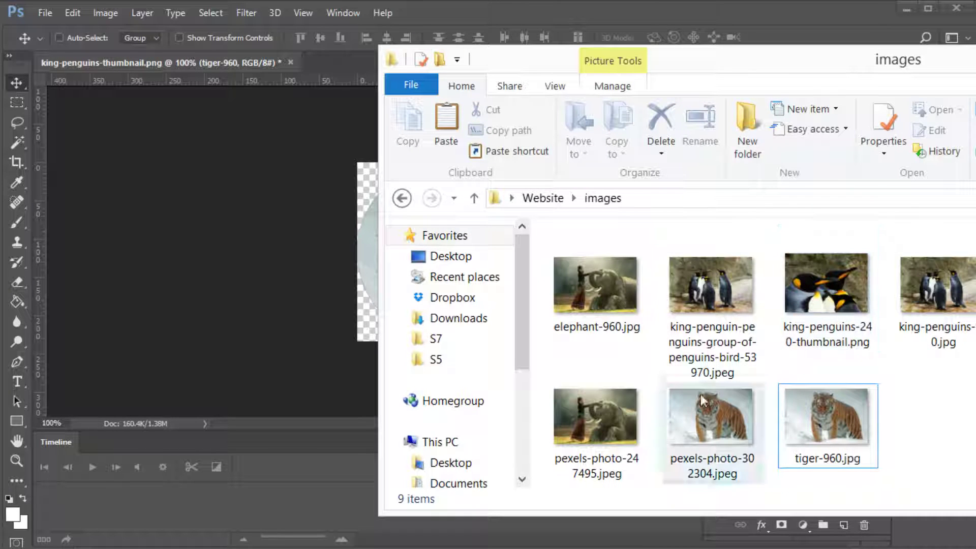
drag(599, 295, 323, 266)
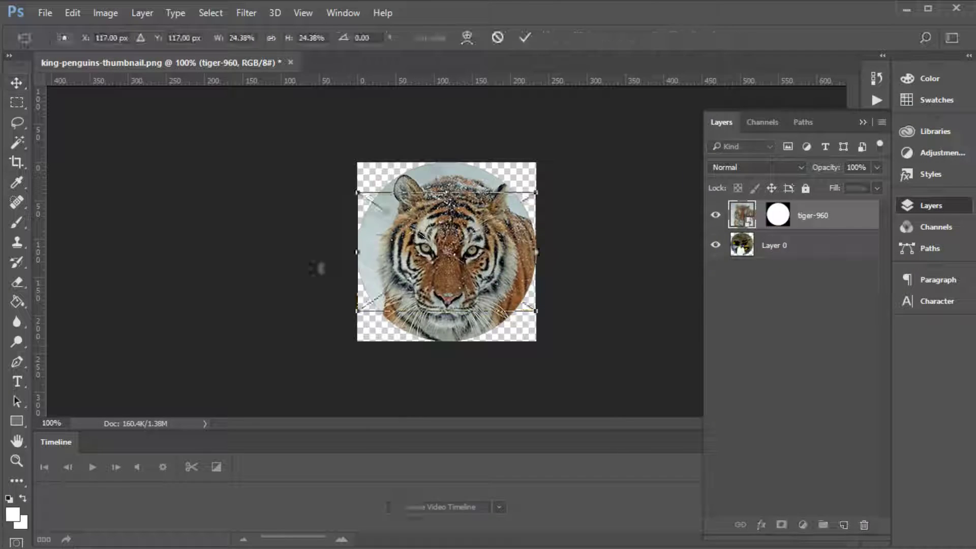
key(Return)
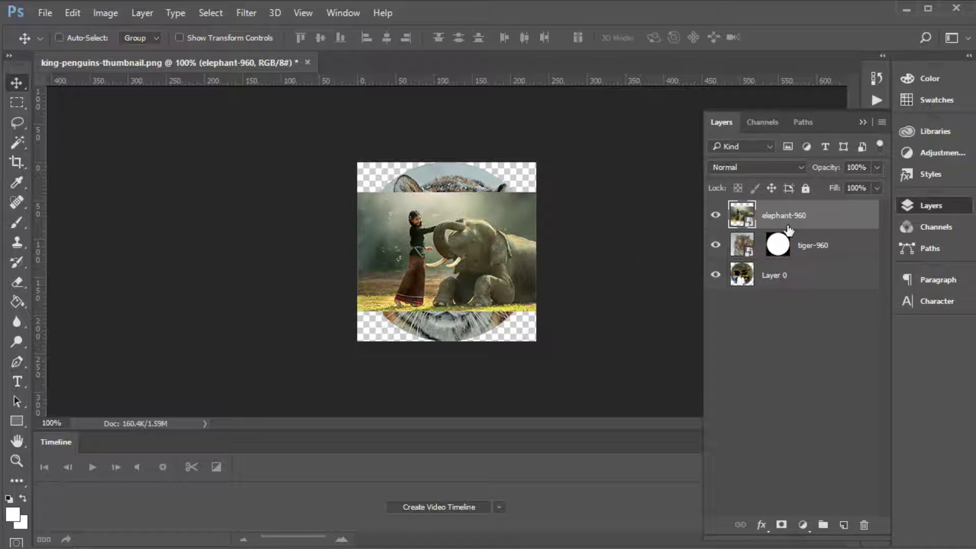
Display only the tiger-960 Mask channel, with the RGB channels hidden.
drag(778, 246, 791, 247)
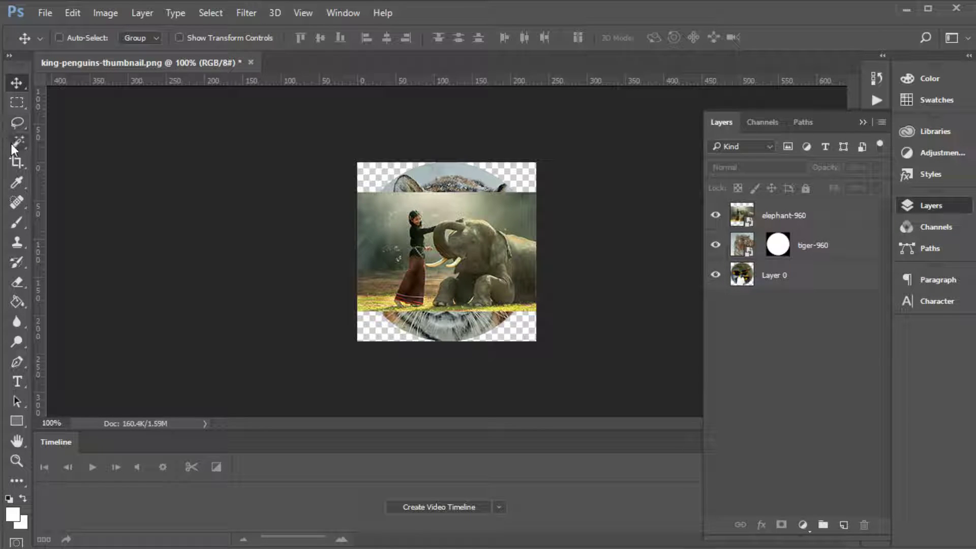
click(763, 122)
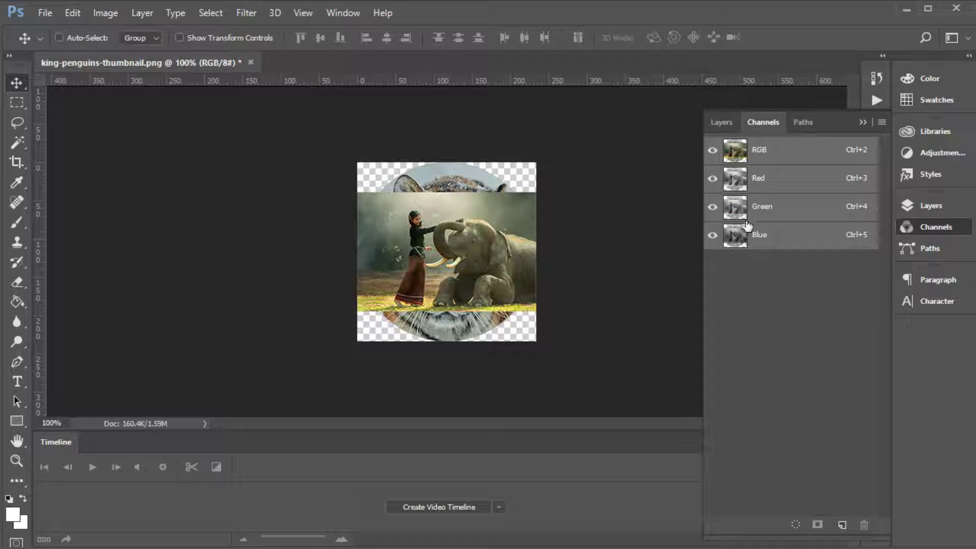
click(720, 122)
click(797, 243)
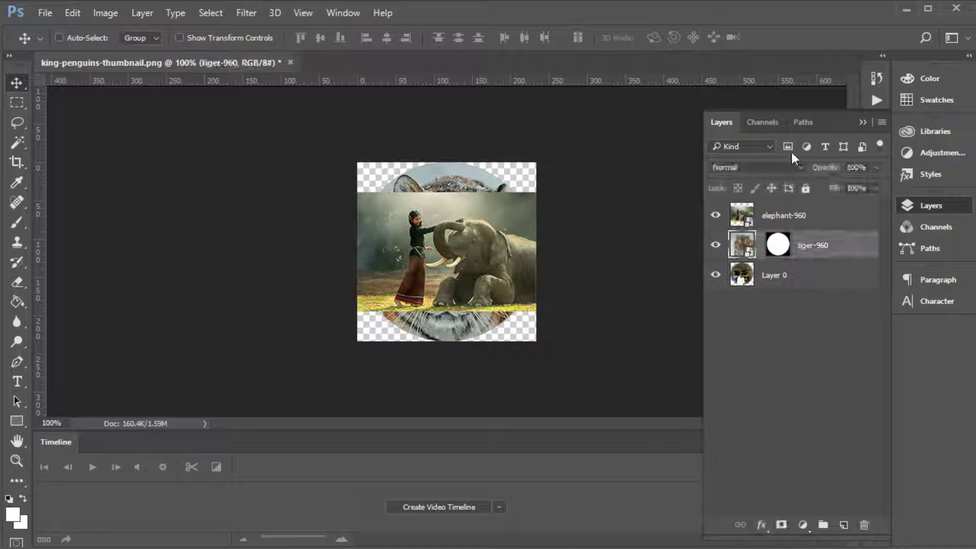
click(763, 122)
click(712, 264)
click(712, 150)
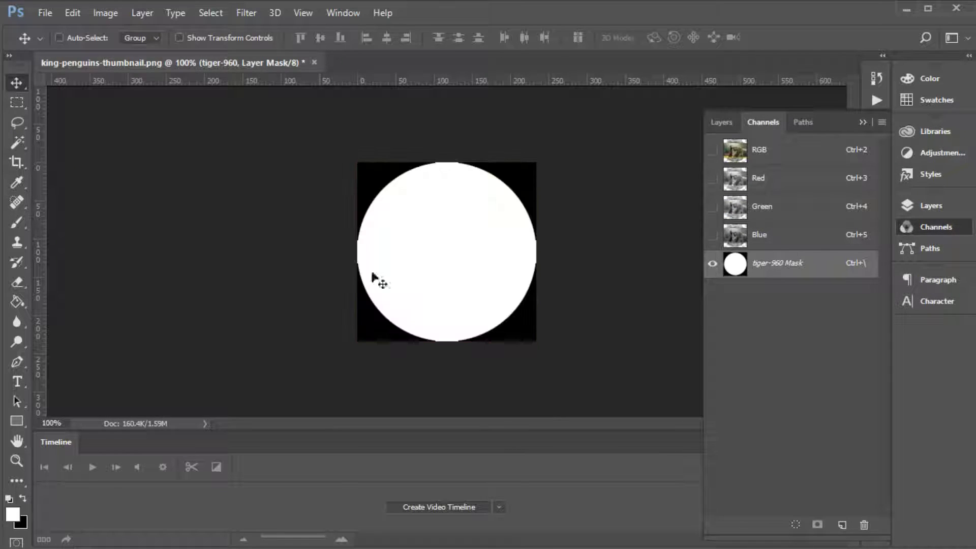
Select the white circle of the tiger mask with the Magic Wand and apply it as a layer mask on elephant-960.
click(15, 147)
click(507, 179)
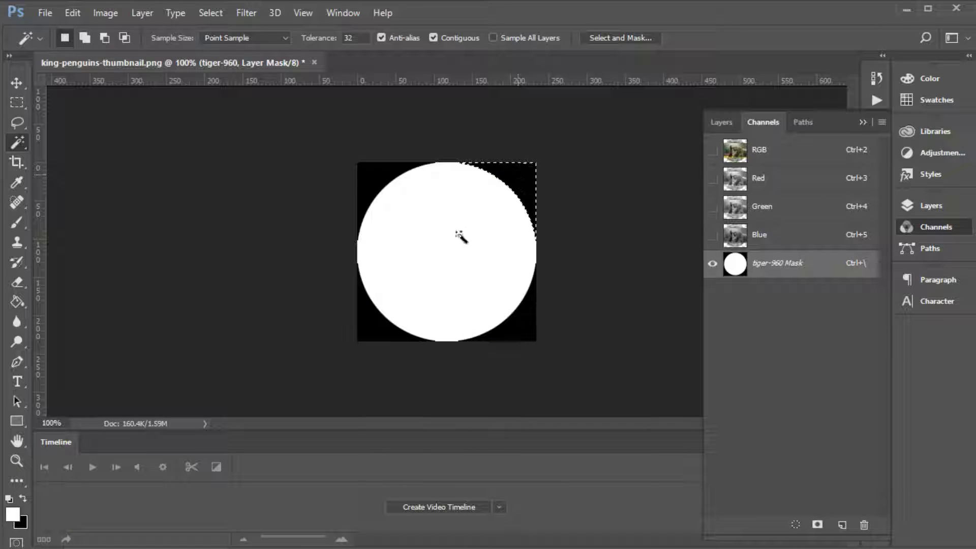
click(459, 234)
click(723, 124)
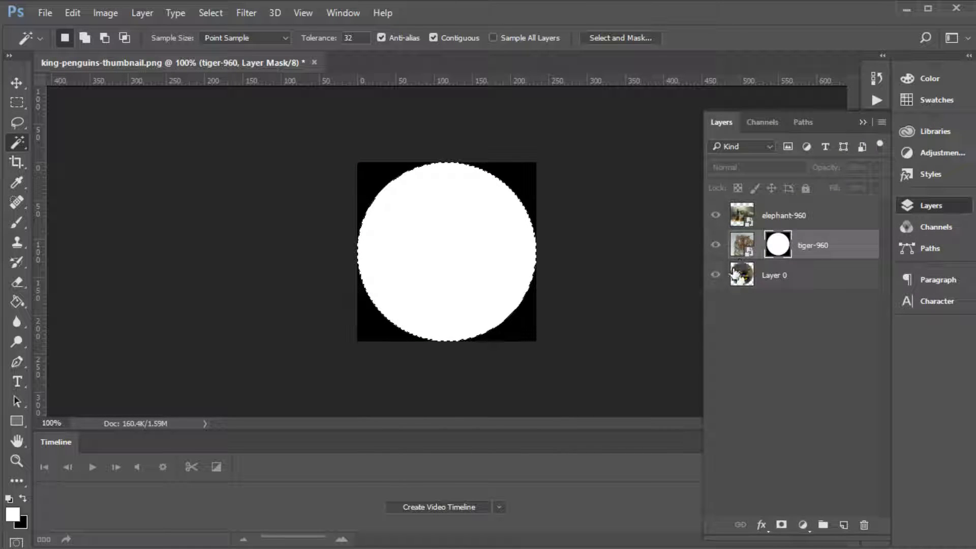
click(741, 213)
click(781, 525)
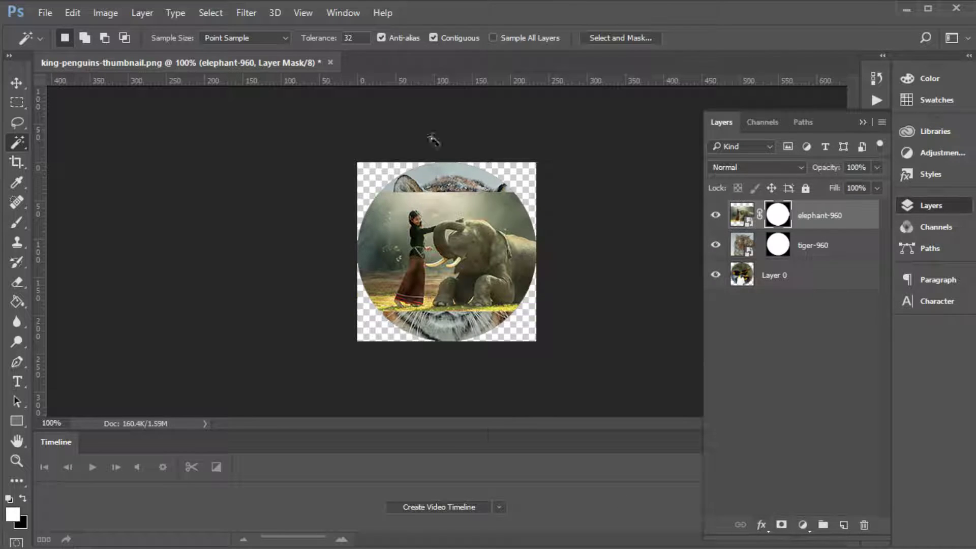
Unlink the elephant-960 image from its mask, scale it to about 43% and position the elephant's head within the circle.
click(741, 223)
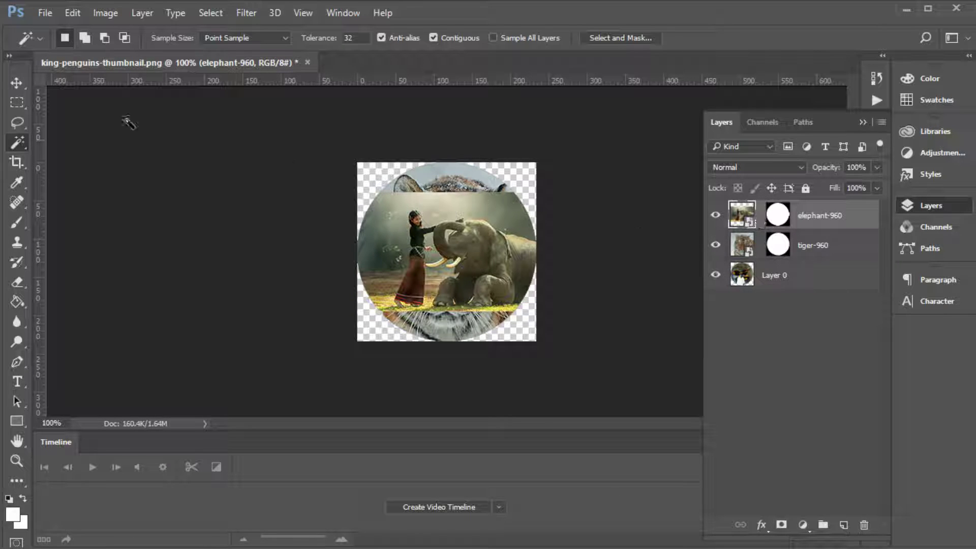
click(22, 83)
key(ctrl+t)
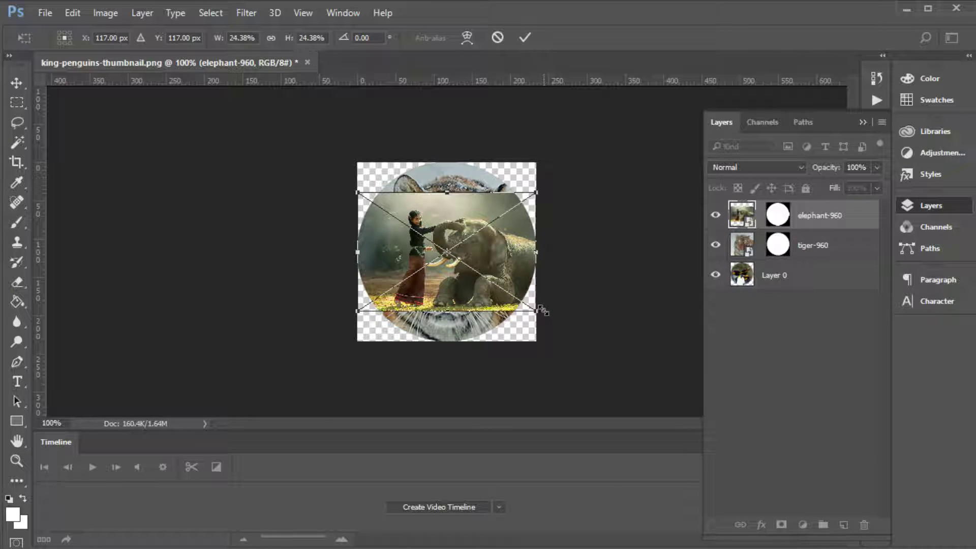
drag(539, 340, 688, 410)
drag(567, 280, 479, 229)
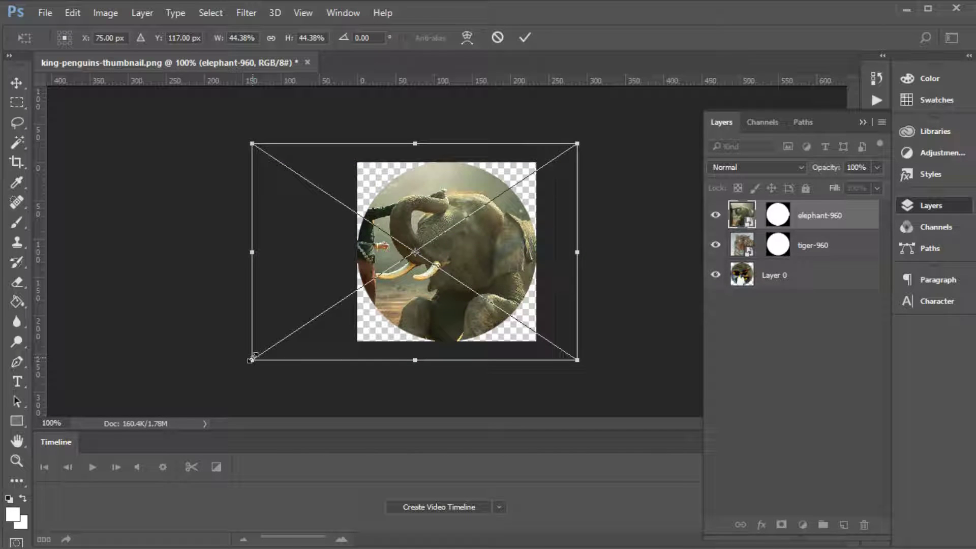
mouse_move(253, 360)
mouse_down()
mouse_move(232, 373)
mouse_move(251, 375)
mouse_move(233, 374)
mouse_move(260, 357)
mouse_up()
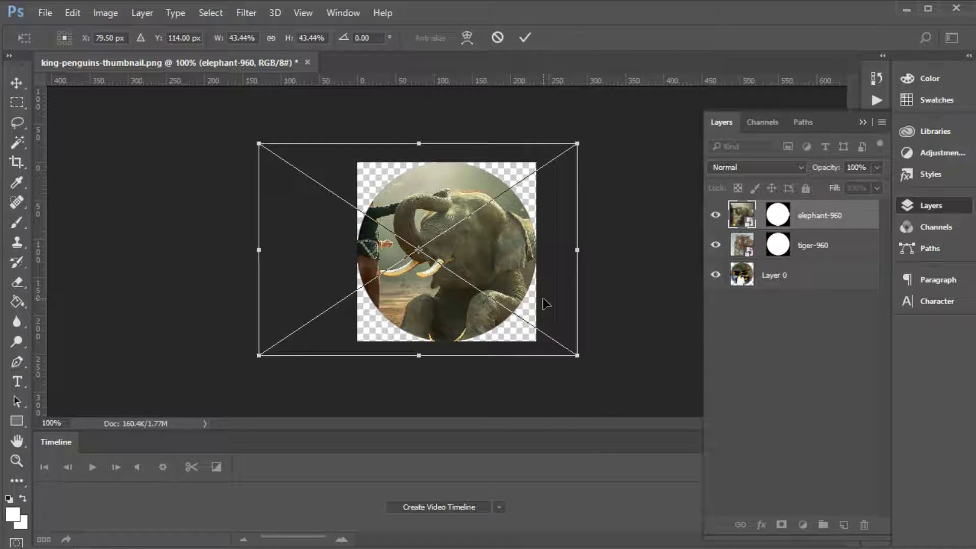
key(Return)
mouse_move(442, 249)
mouse_down()
mouse_move(447, 239)
mouse_move(440, 249)
mouse_up()
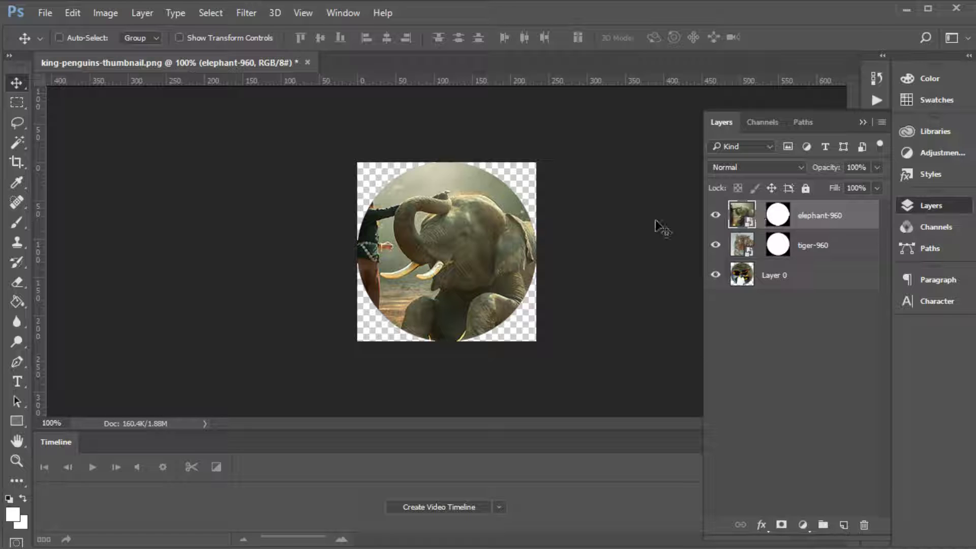
Export the round elephant thumbnail as a transparent PNG named elephant-thumbnail.png in the website's images folder.
click(813, 246)
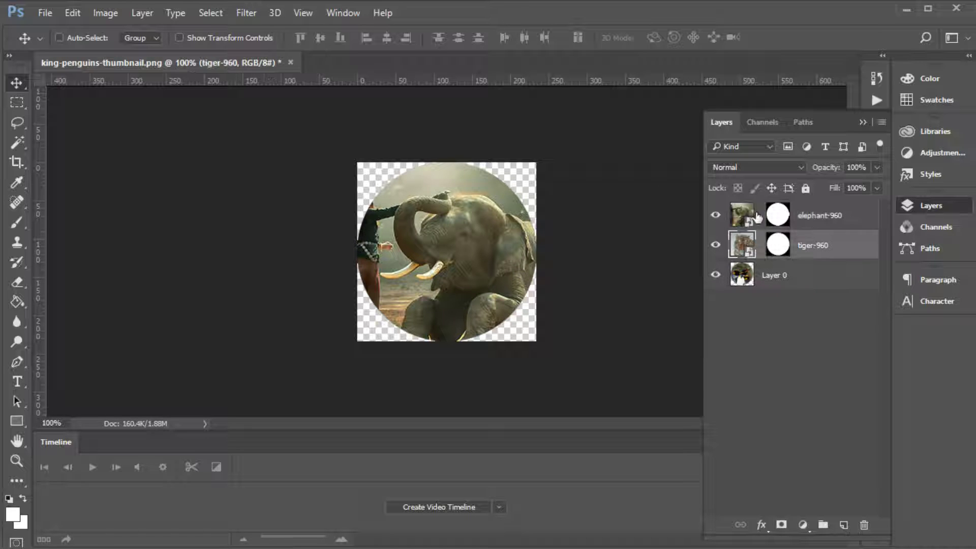
click(45, 13)
mouse_move(241, 291)
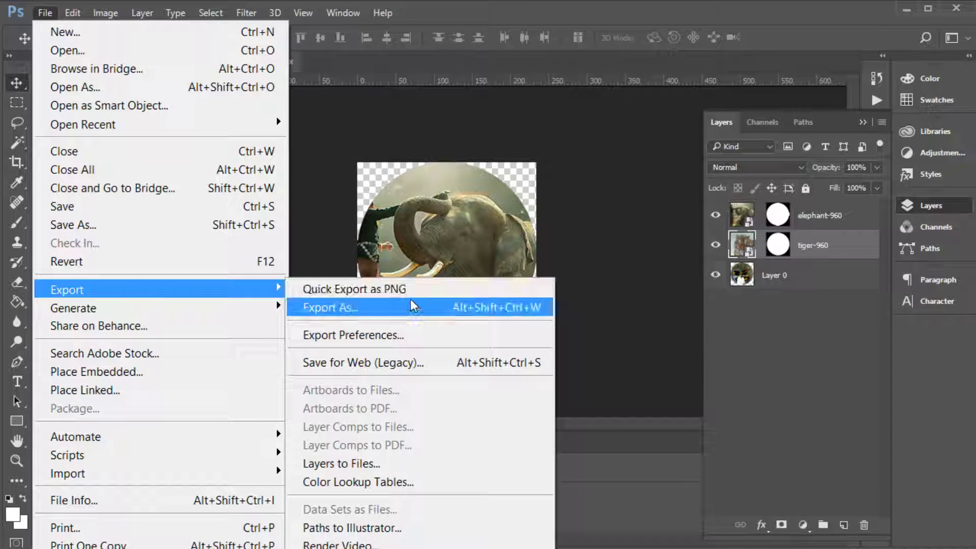
click(330, 308)
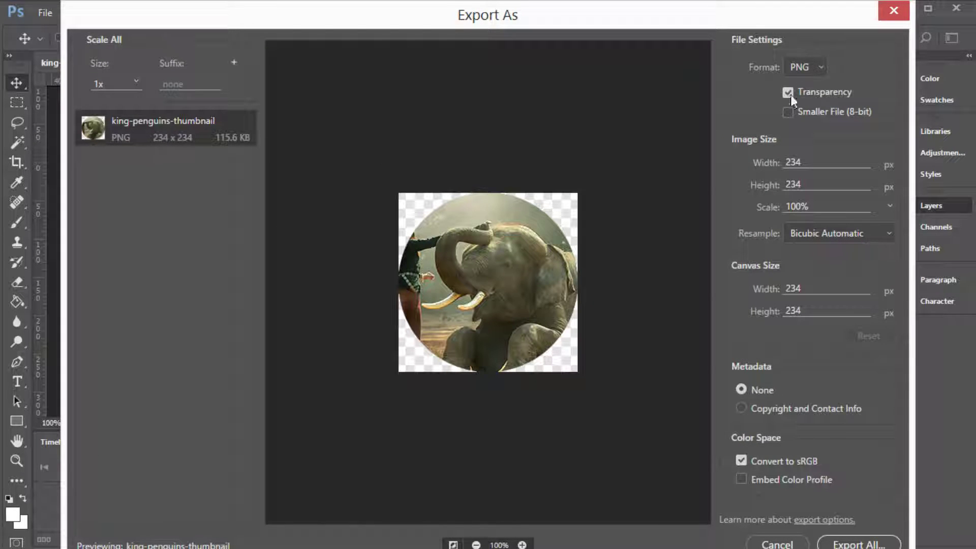
click(857, 544)
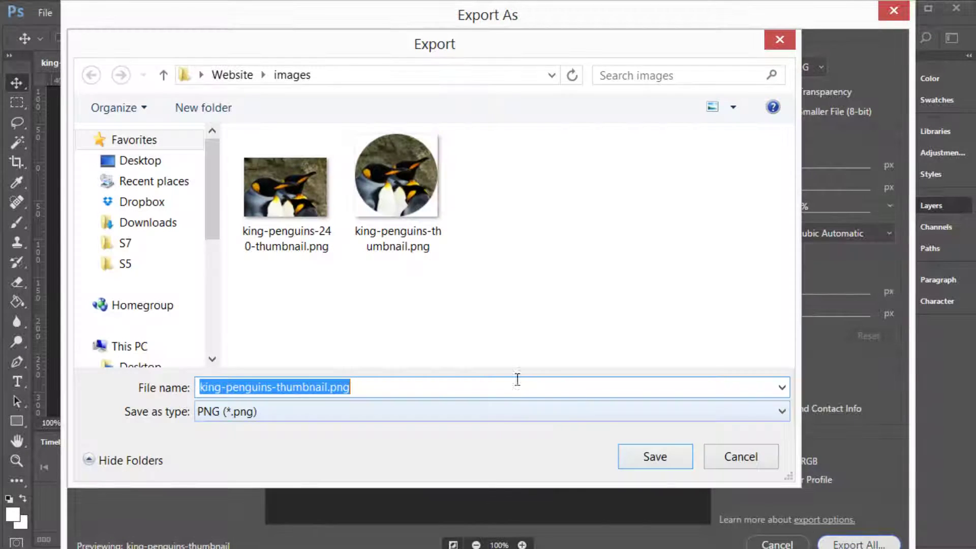
click(275, 387)
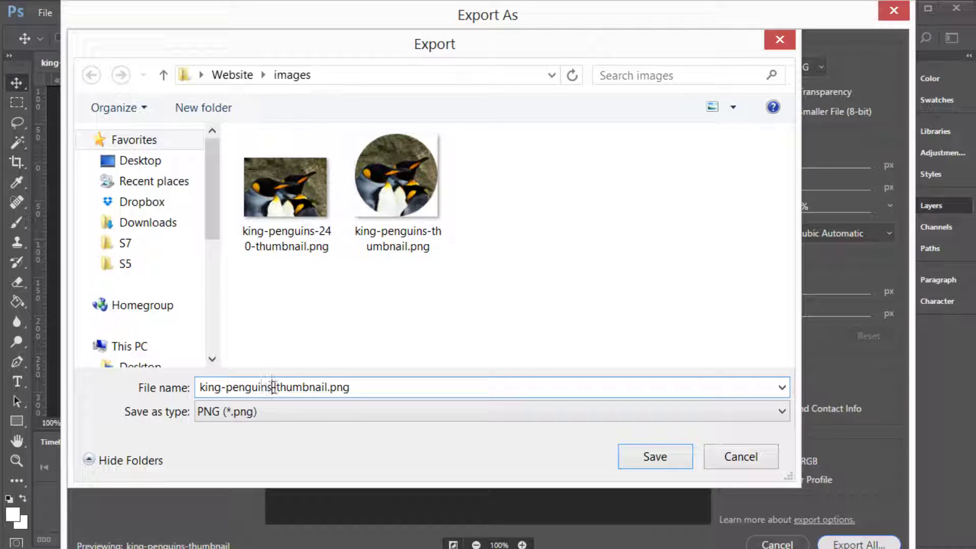
drag(272, 387, 150, 385)
text(elephant)
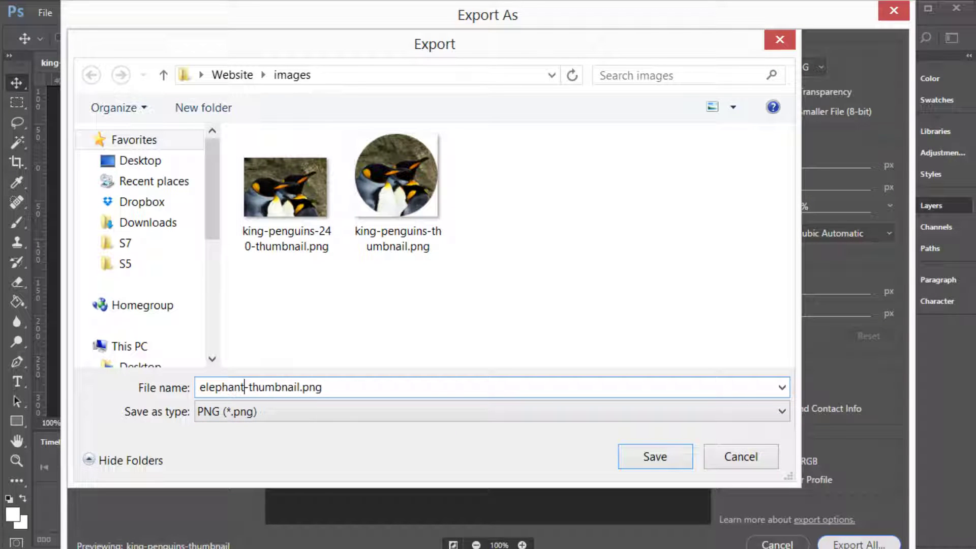
key(Return)
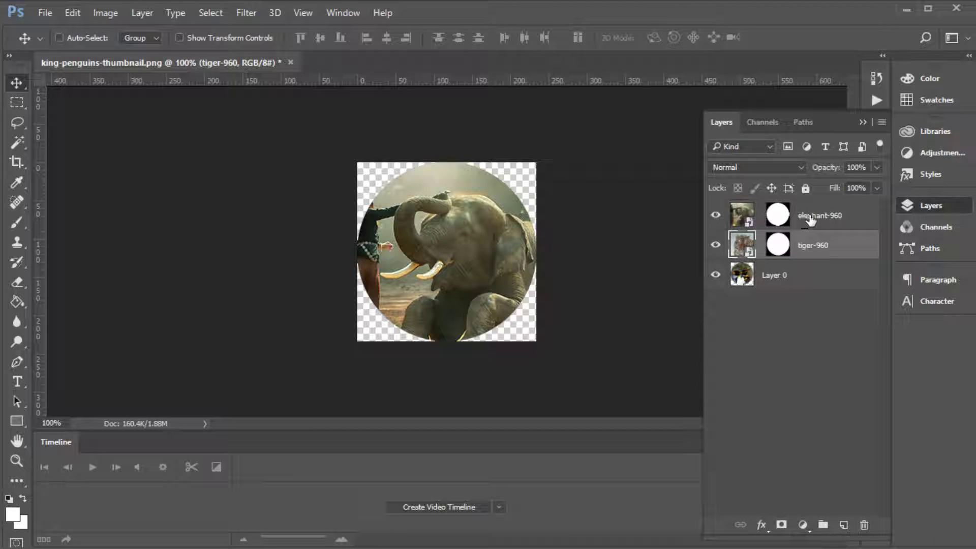
Hide the elephant-960 layer and export the round tiger image as tiger-thumbnail.png in the images folder.
click(715, 217)
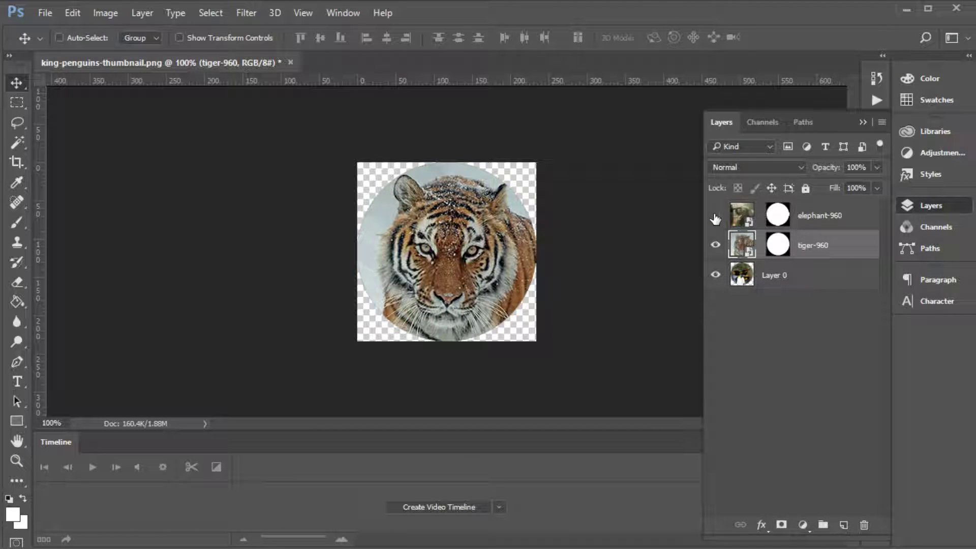
click(45, 13)
mouse_move(153, 290)
click(378, 310)
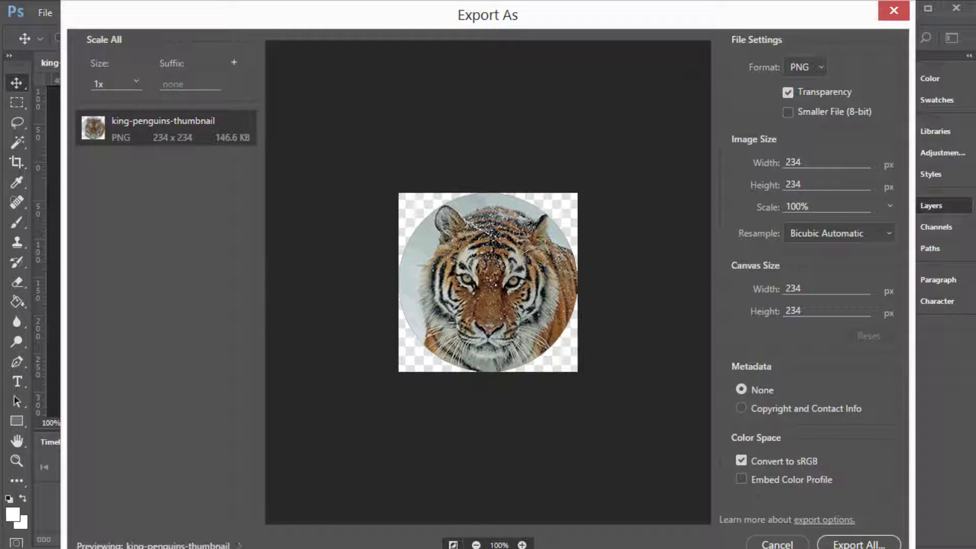
click(859, 544)
text(t9ger)
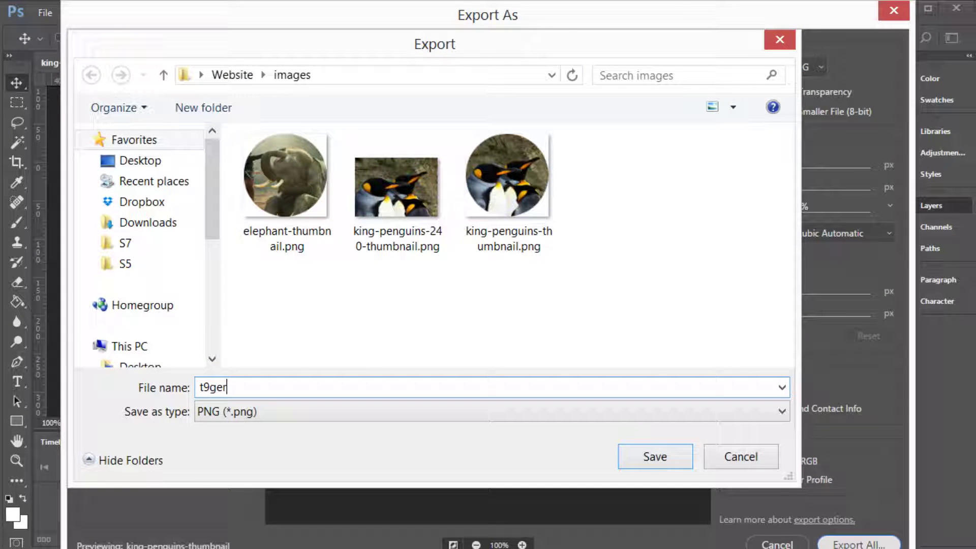
key(BackSpace)
key(BackSpace)
text(g)
key(BackSpace)
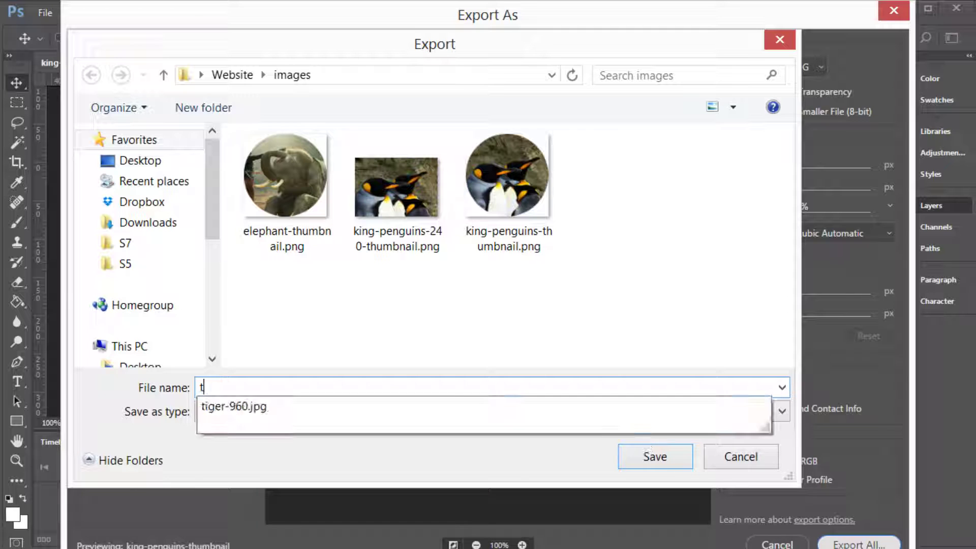
text(iger-thun)
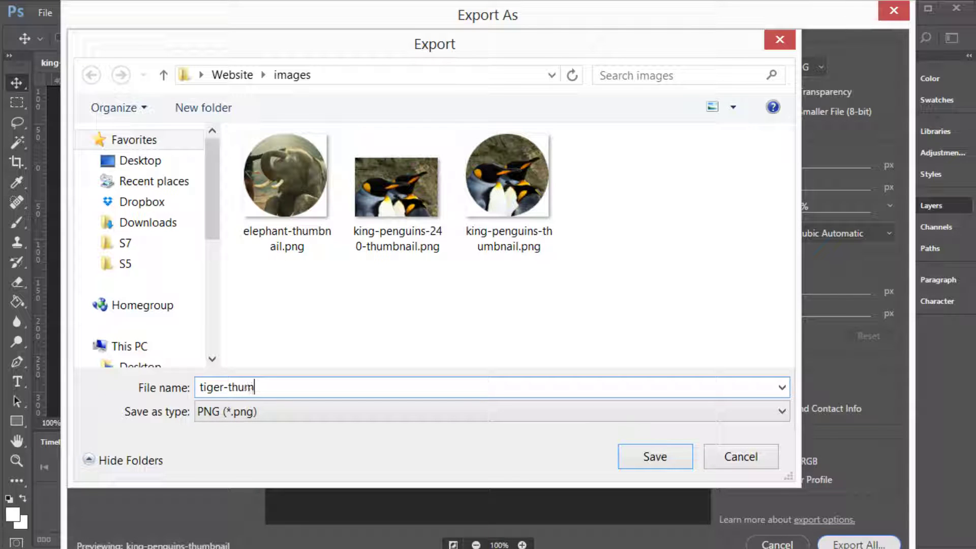
click(645, 455)
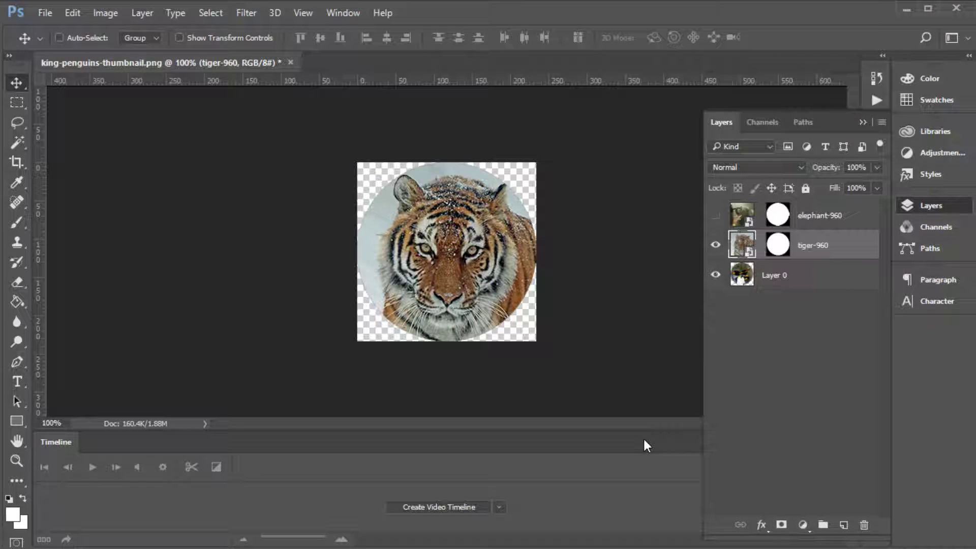
Close king-penguins-thumbnail.png without saving its changes and switch to the images folder in File Explorer.
click(291, 62)
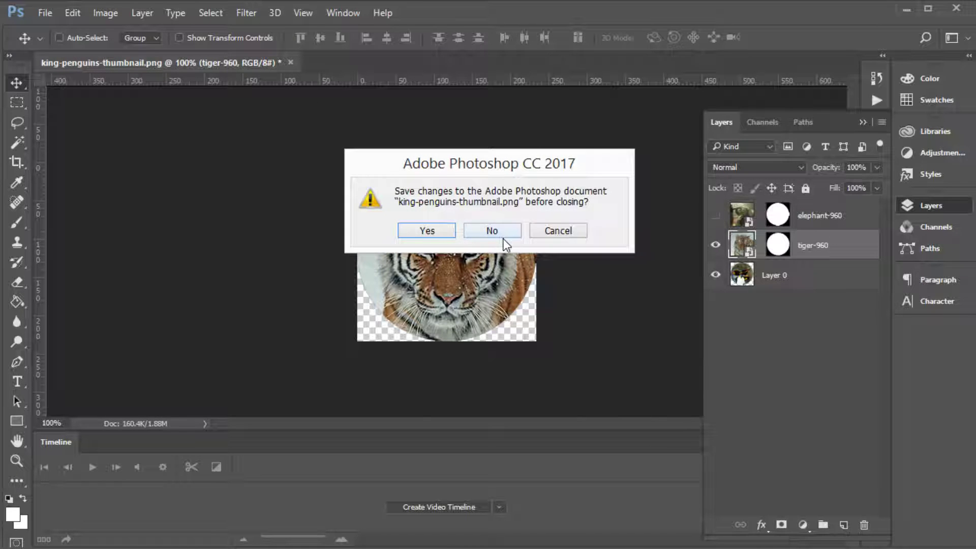
click(492, 231)
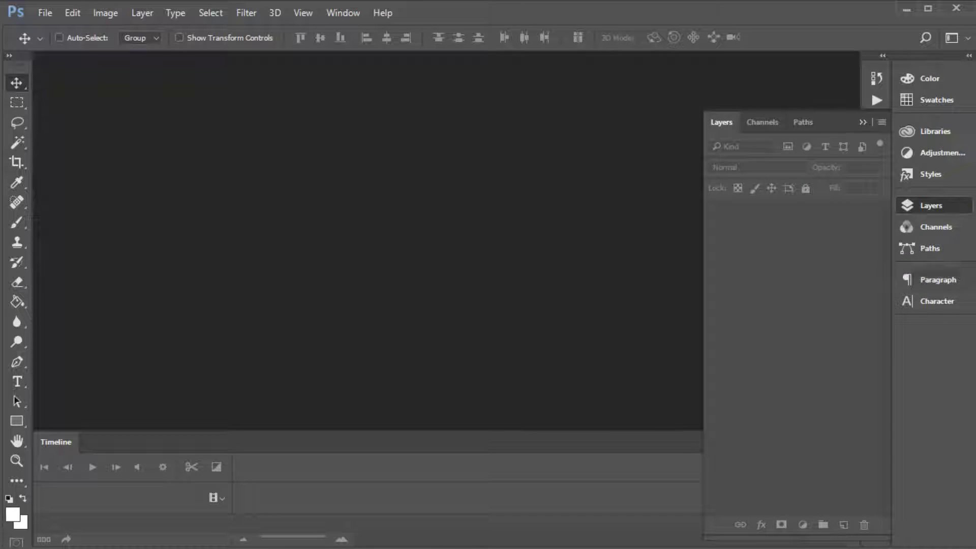
key(alt+Tab)
drag(737, 59, 397, 38)
click(365, 262)
click(256, 267)
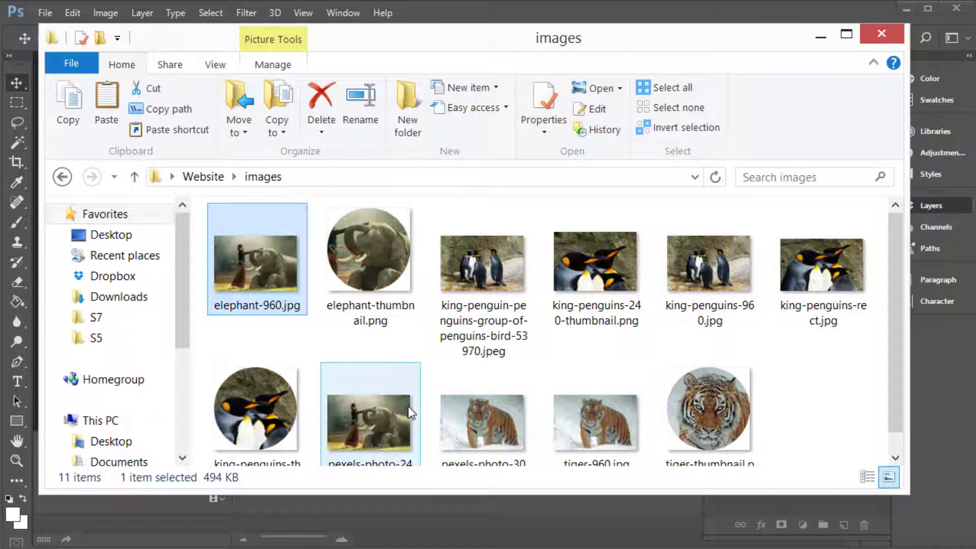
Delete king-penguin-penguins-group-of-penguins-bird-53970.jpeg, king-penguins-rect.jpg and king-penguins-240-thumbnail.png from the images folder.
click(491, 274)
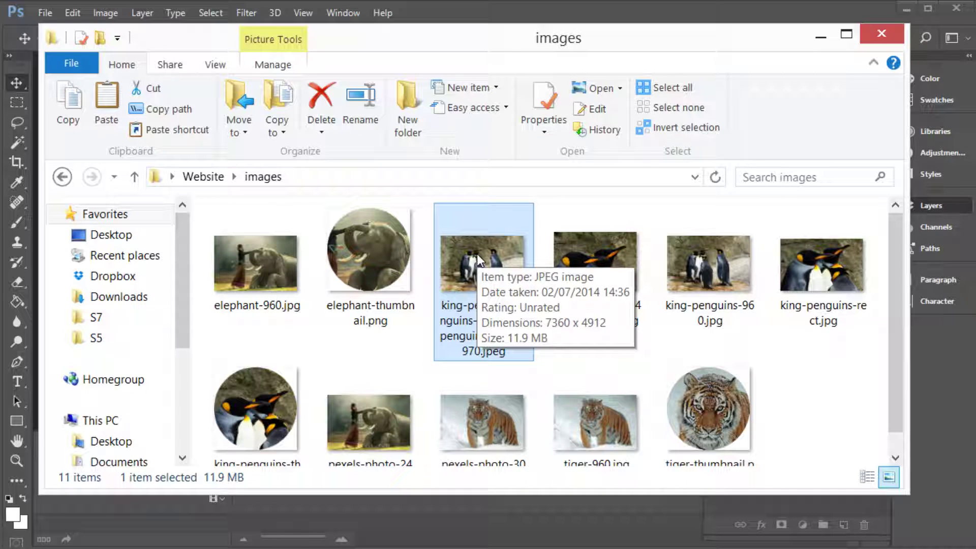
key(Delete)
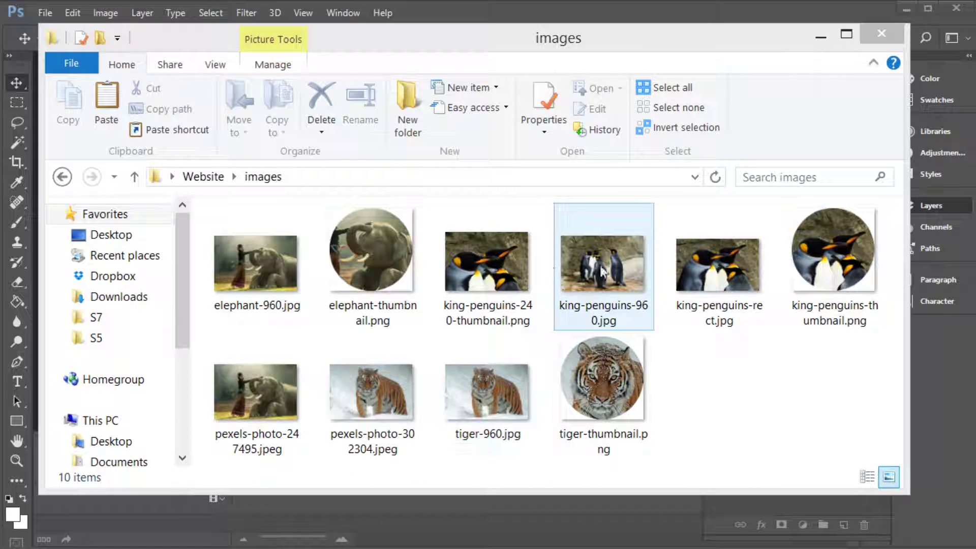
click(495, 245)
key(Right)
click(511, 255)
click(603, 261)
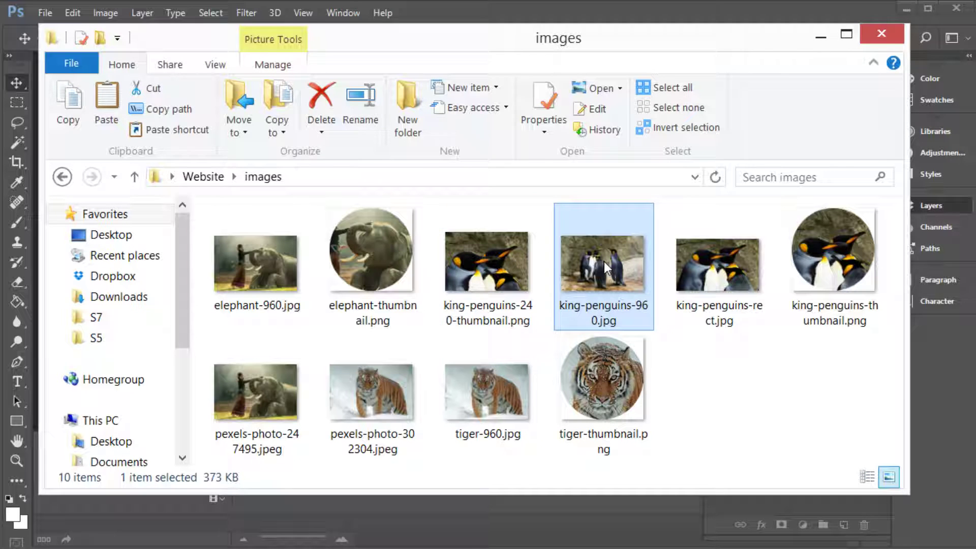
click(480, 270)
click(719, 274)
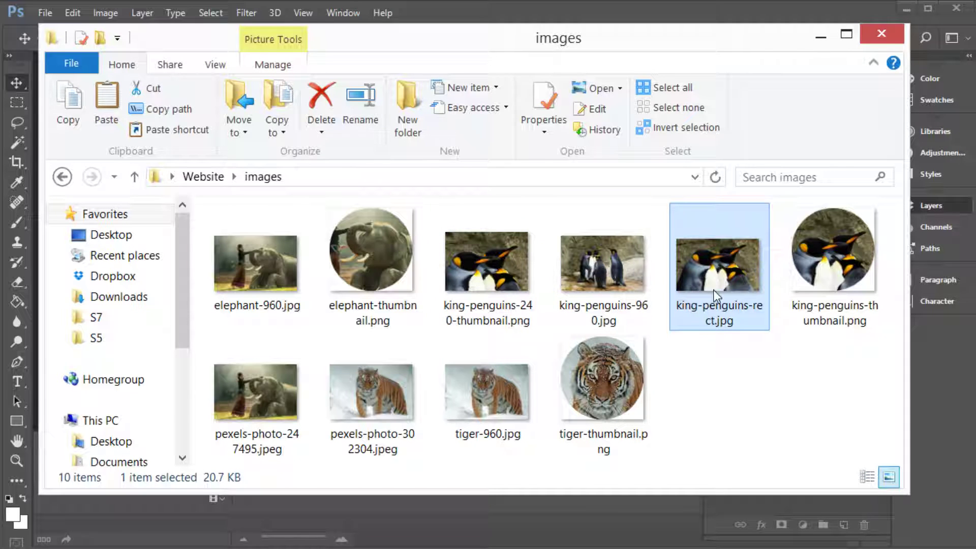
key(Delete)
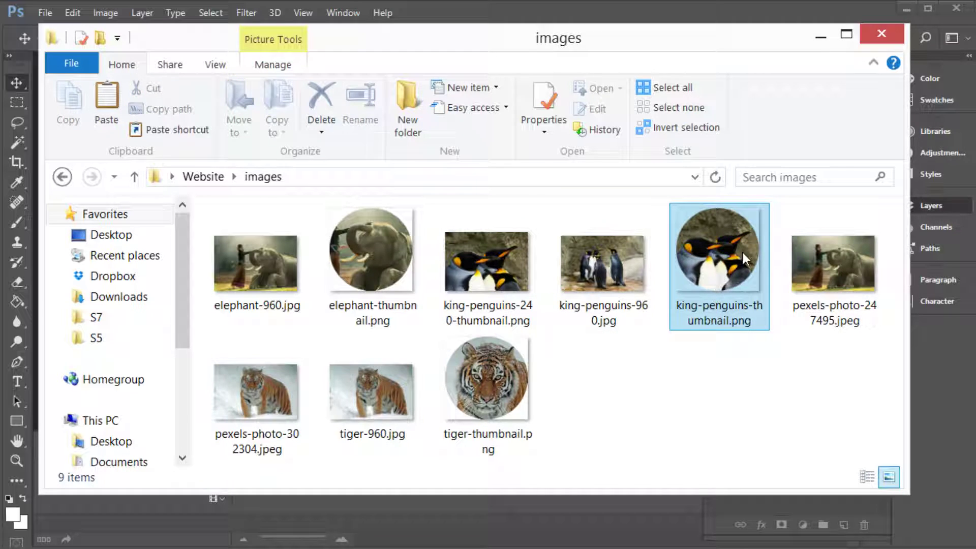
click(507, 273)
click(492, 273)
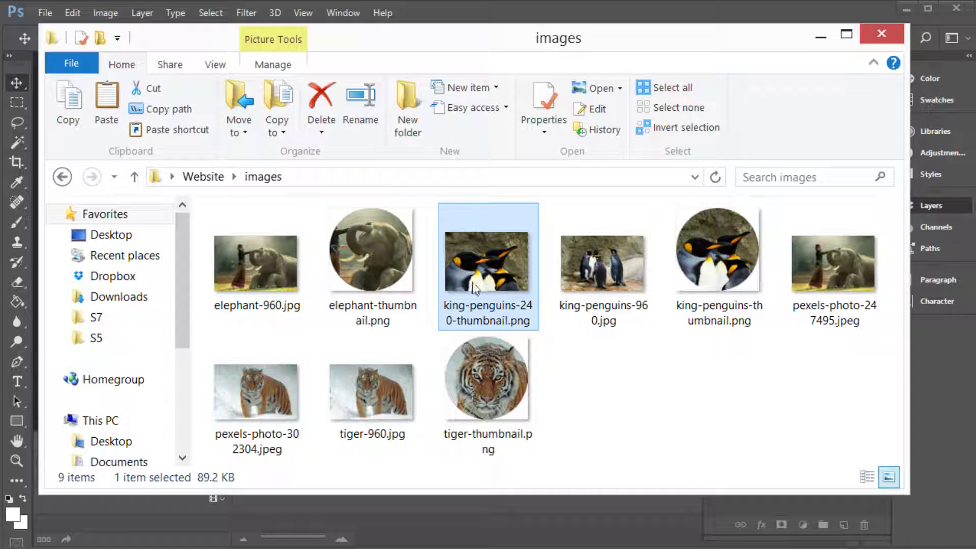
key(Delete)
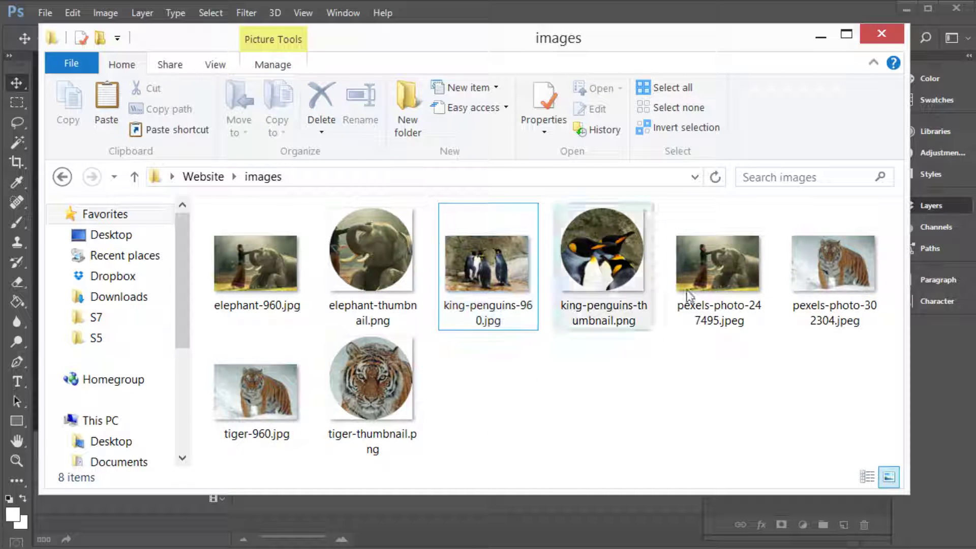
Delete the original elephant and tiger photos, pexels-photo-247495.jpeg and pexels-photo-302304.jpeg, from the images folder.
click(745, 259)
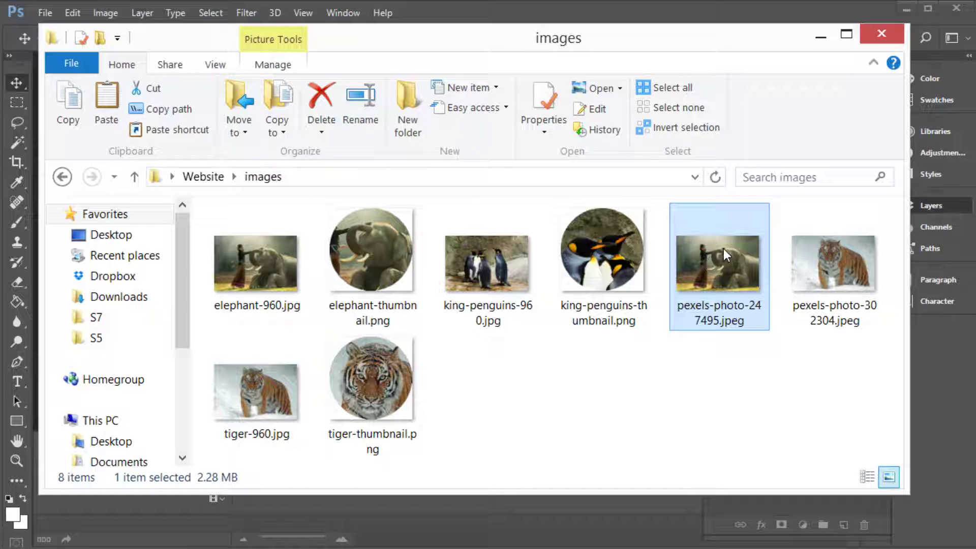
key(Delete)
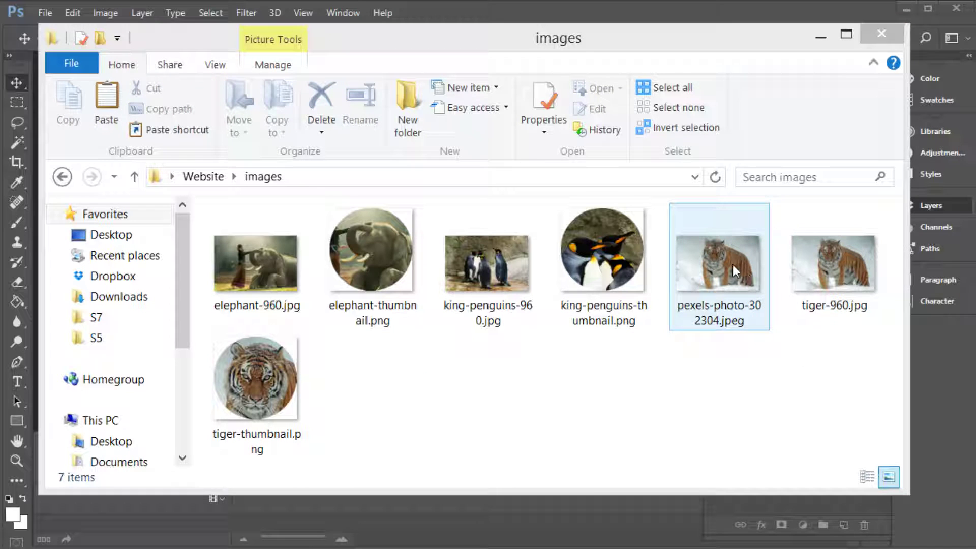
click(736, 270)
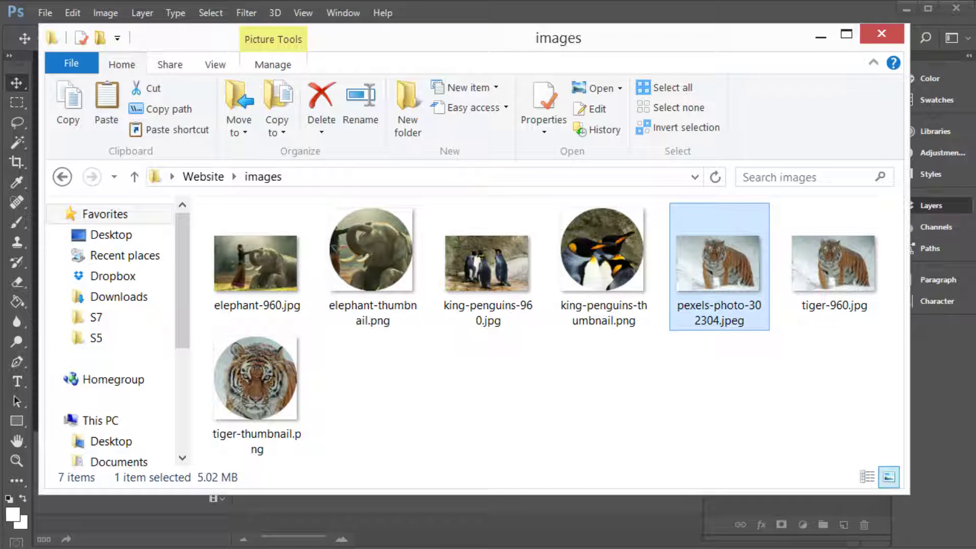
key(Delete)
click(360, 264)
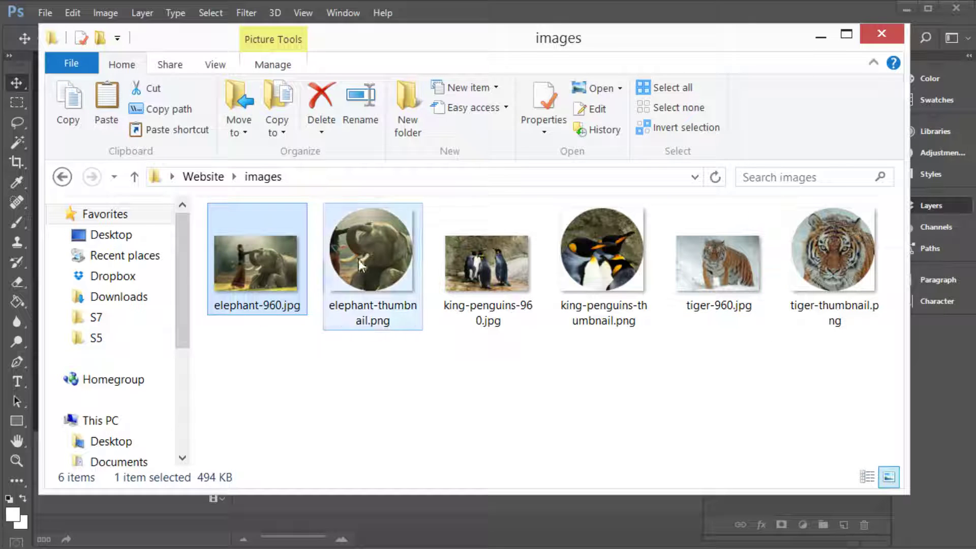
key(Right)
key(Right)
key(Right)
key(Right)
click(683, 382)
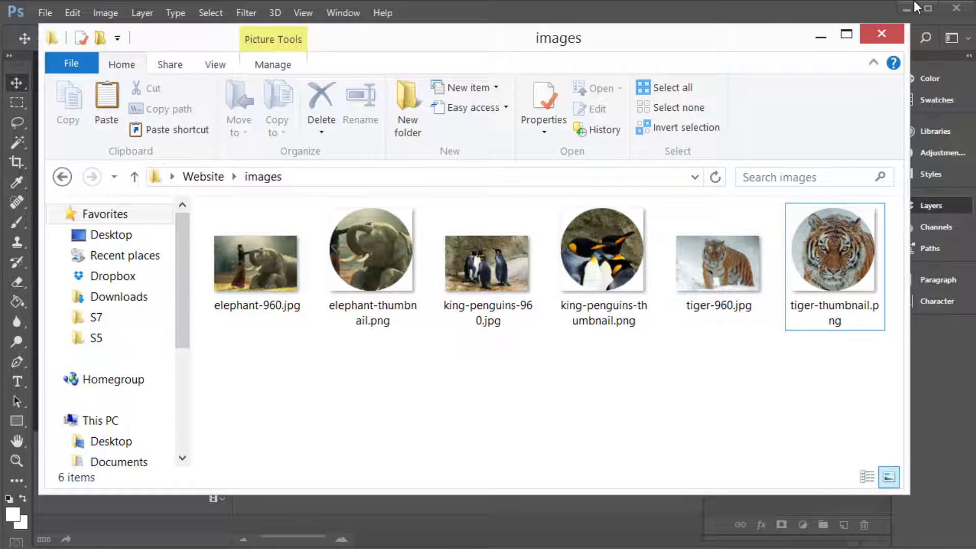
Go up to the Website folder, duplicate penguins.html there and rename the copy tiger.html.
click(196, 177)
click(273, 288)
click(270, 302)
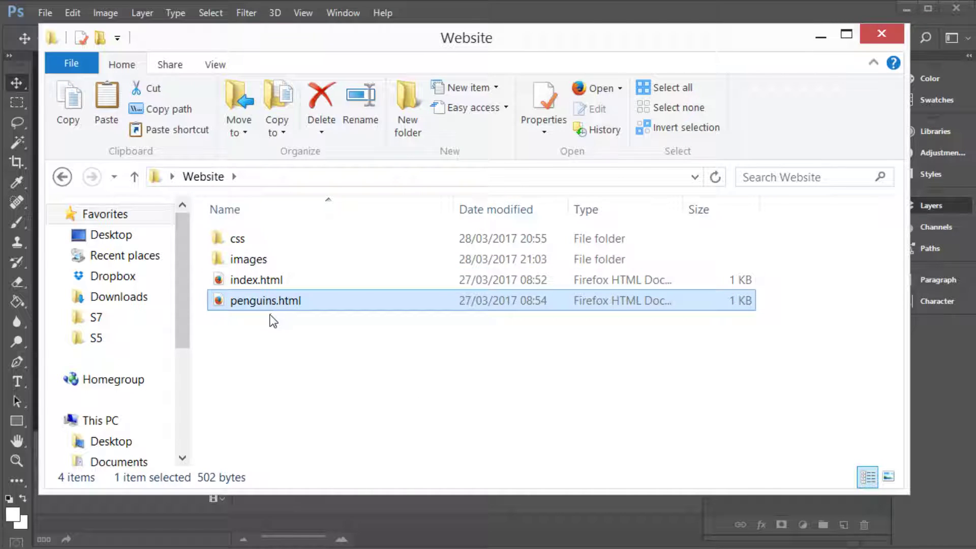
key(ctrl+c)
key(ctrl+v)
click(299, 303)
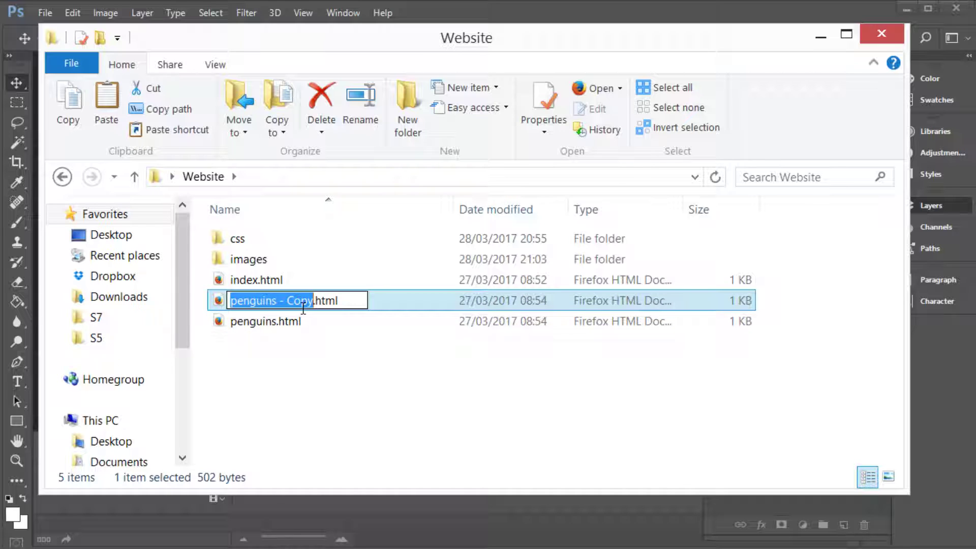
key(BackSpace)
text(tiger)
key(Return)
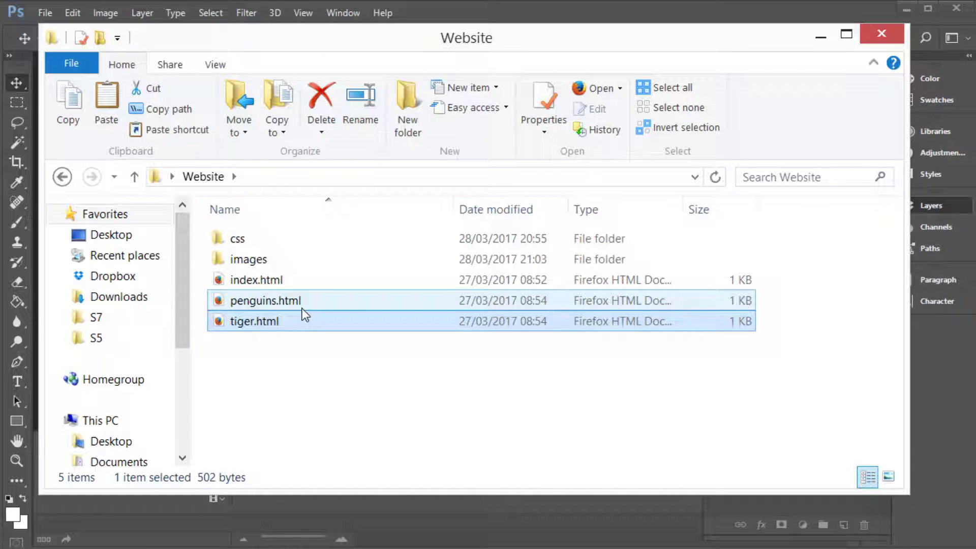
Duplicate tiger.html in the Website folder and open the copy's name for editing.
key(ctrl+c)
key(ctrl+v)
click(279, 323)
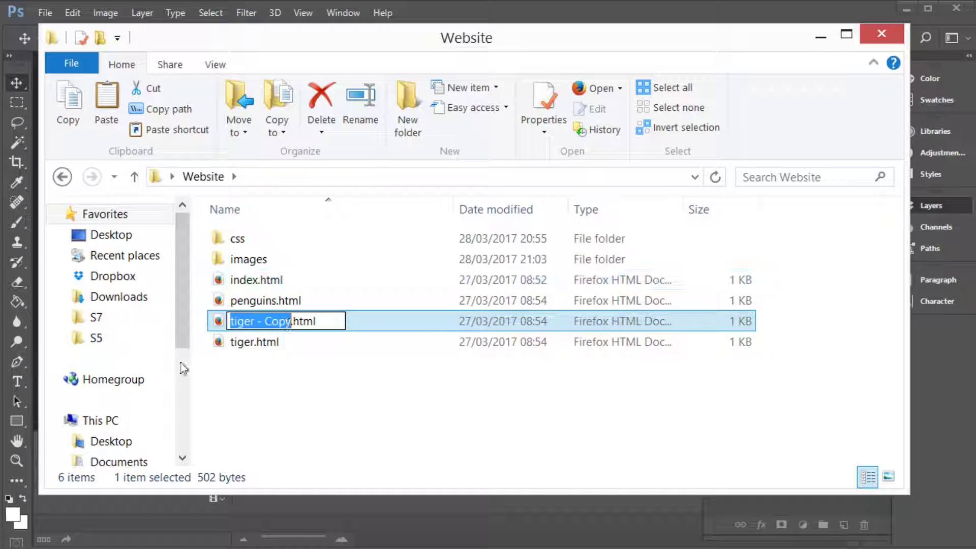
Delete tiger.html and its copy from the Website folder, keeping penguins.html.
click(252, 303)
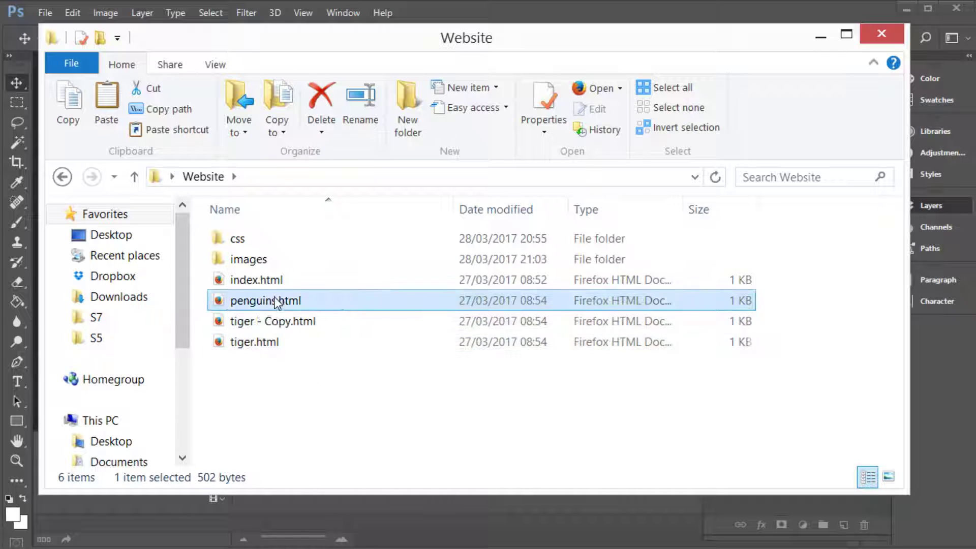
click(266, 340)
shift+click(267, 322)
key(Delete)
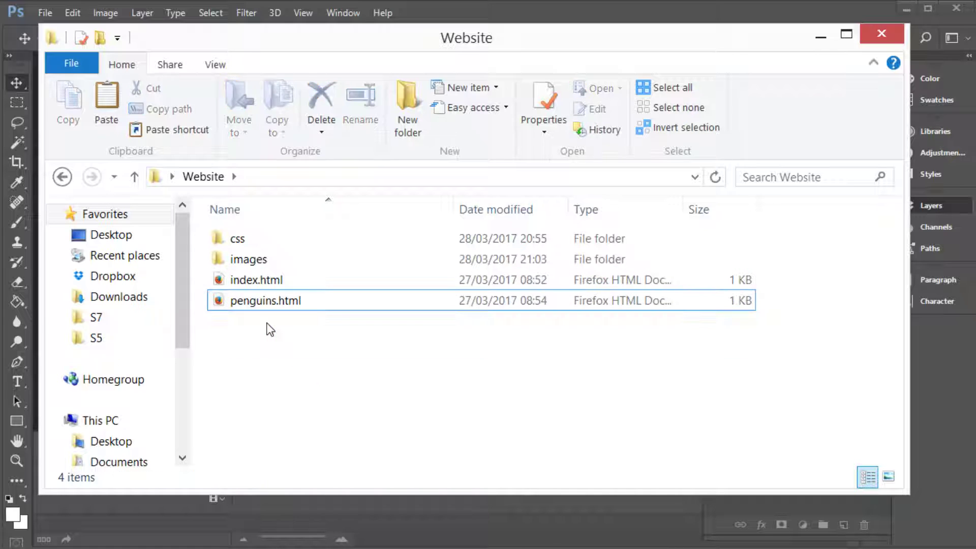
Check the css and images folders inside Website, and close both the folder window and Photoshop.
double_click(275, 243)
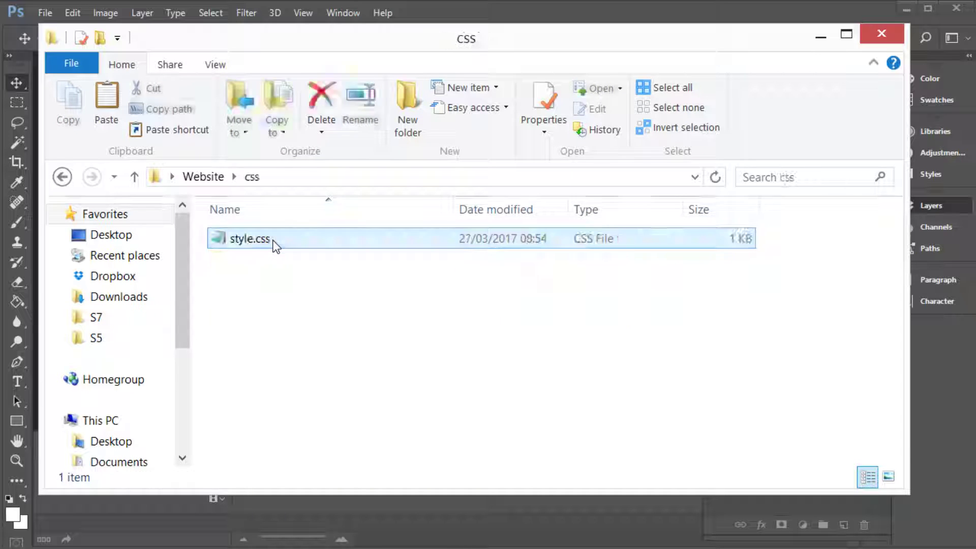
click(230, 176)
double_click(249, 259)
click(202, 177)
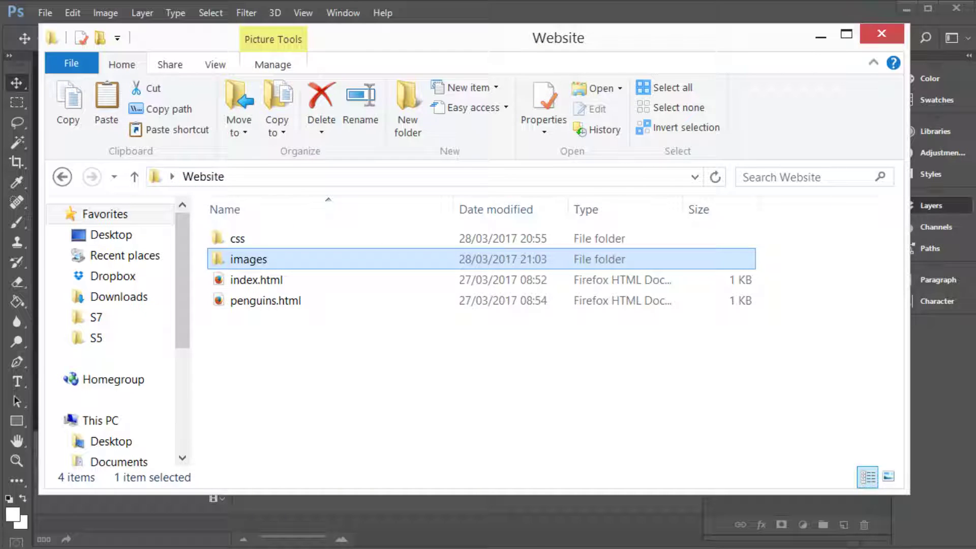
click(882, 35)
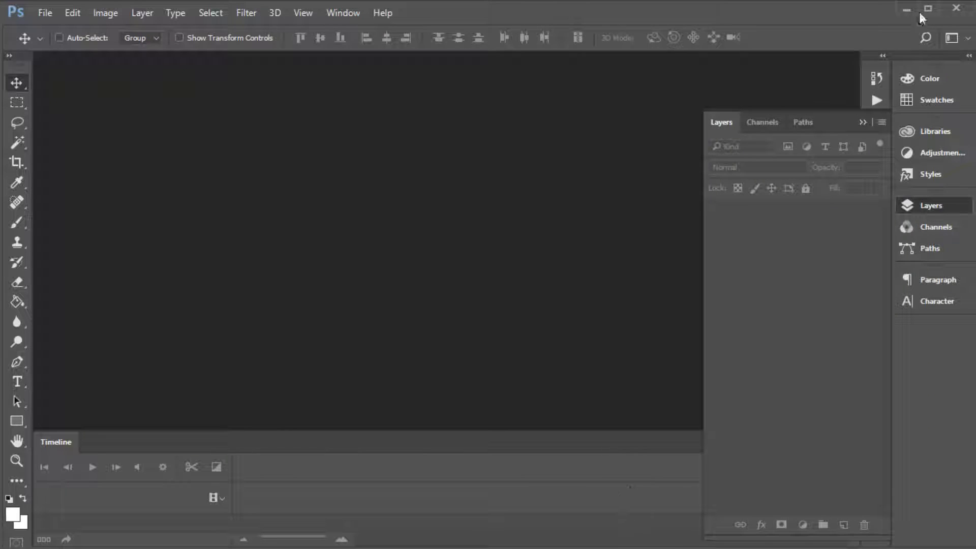
click(955, 9)
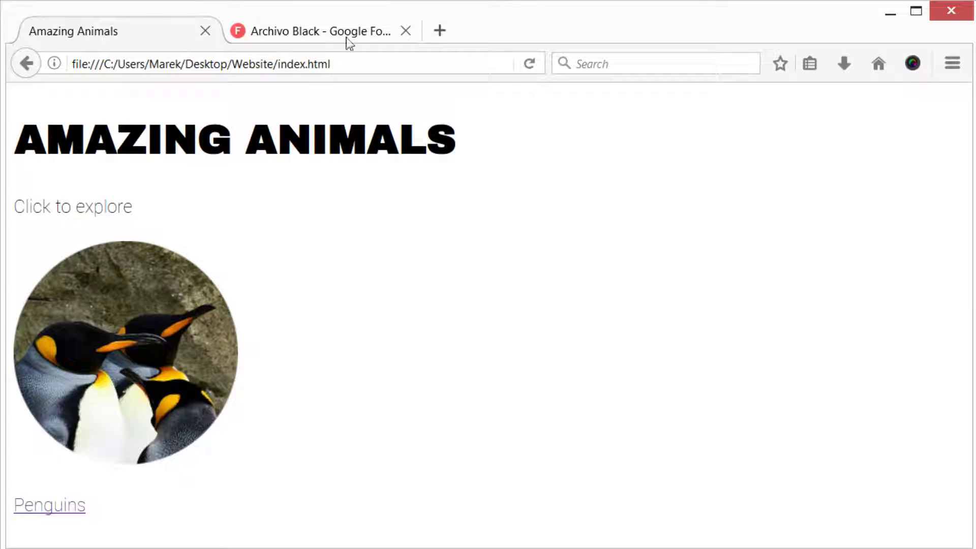
click(299, 31)
click(818, 239)
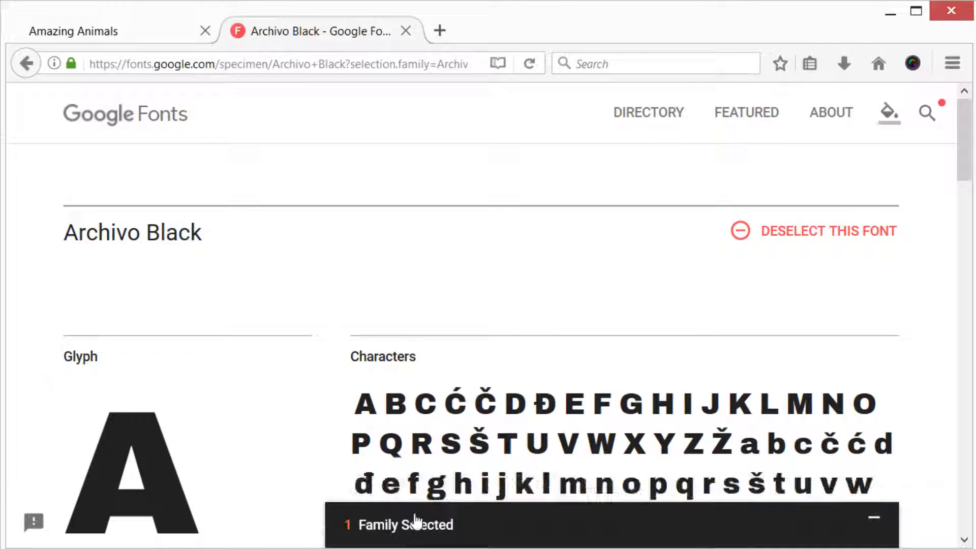
click(468, 526)
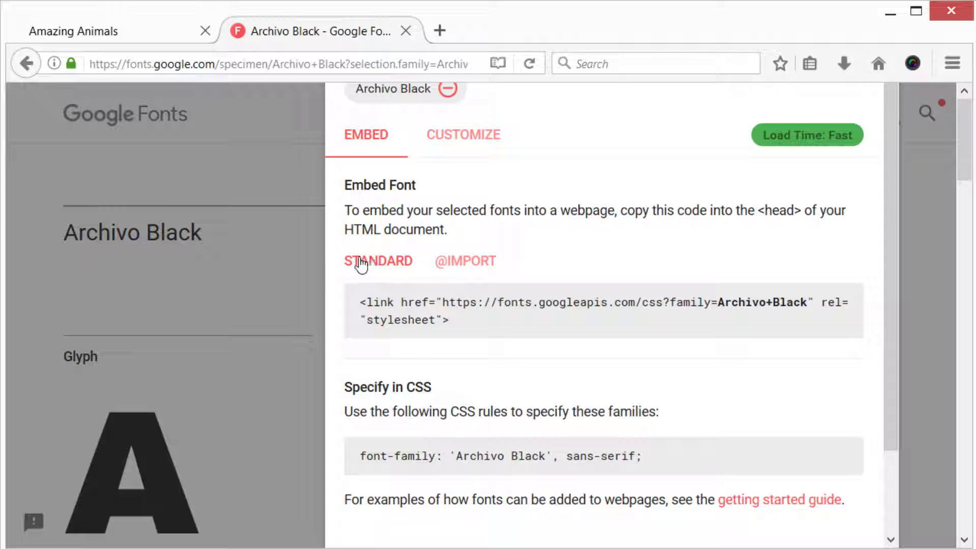
click(355, 298)
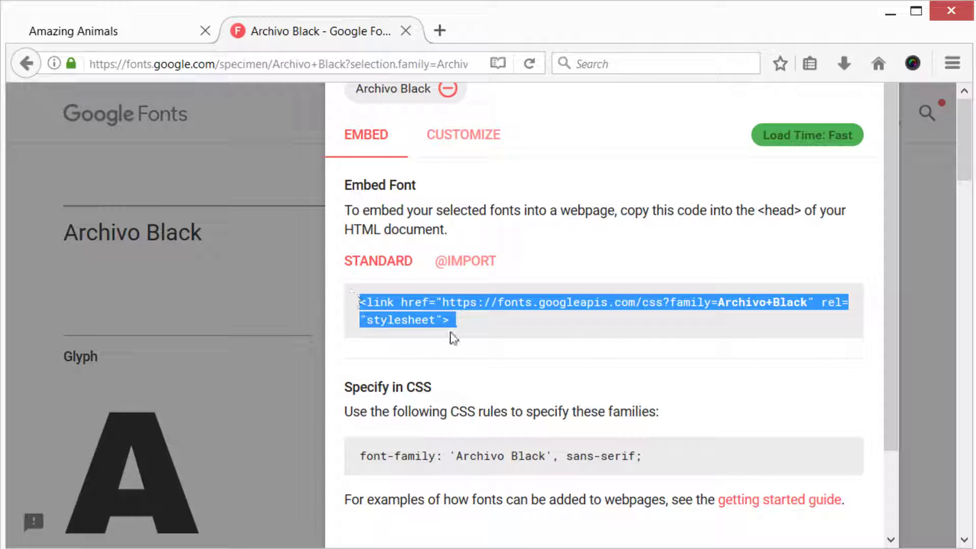
click(455, 264)
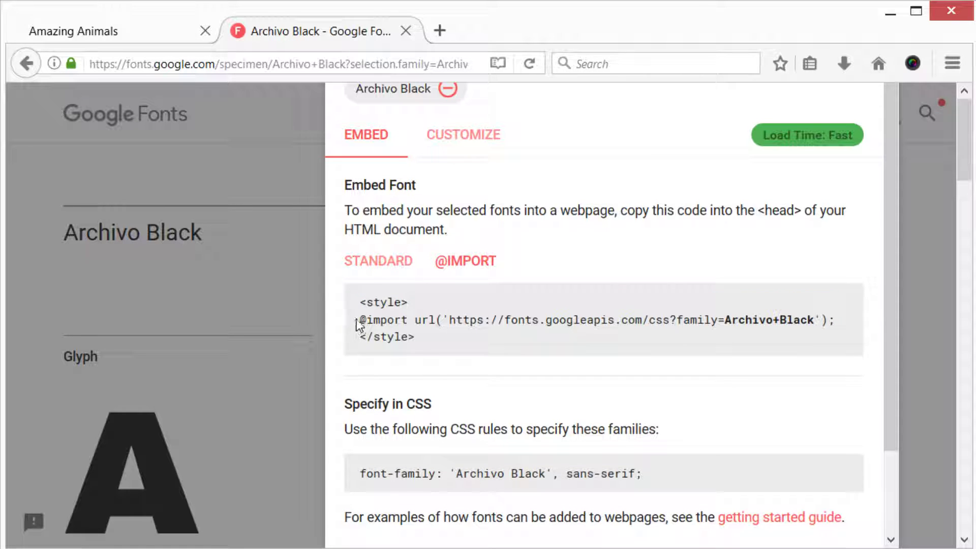
drag(361, 320, 853, 326)
key(ctrl+c)
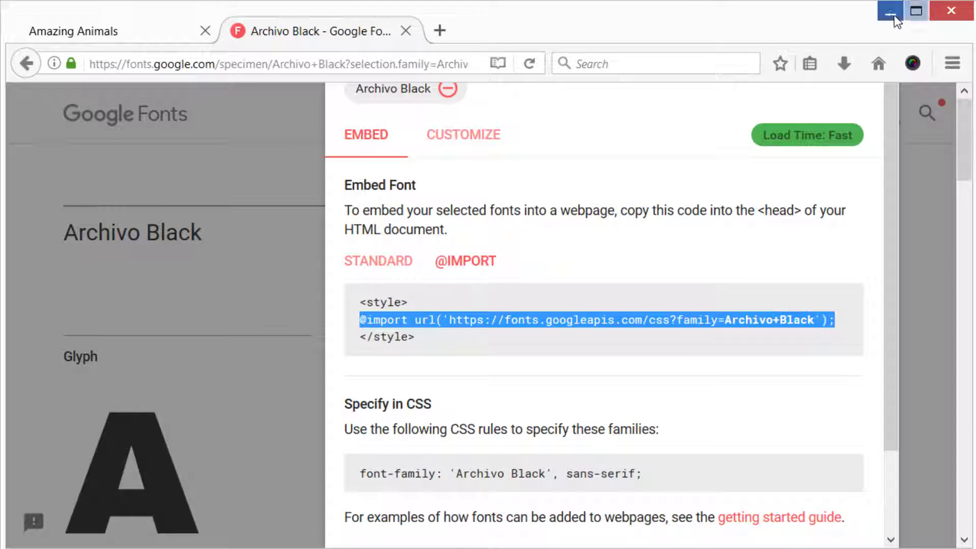
Switch to Dreamweaver, cancel the feedback survey, close penguins.html and show index.html in Code view.
click(890, 12)
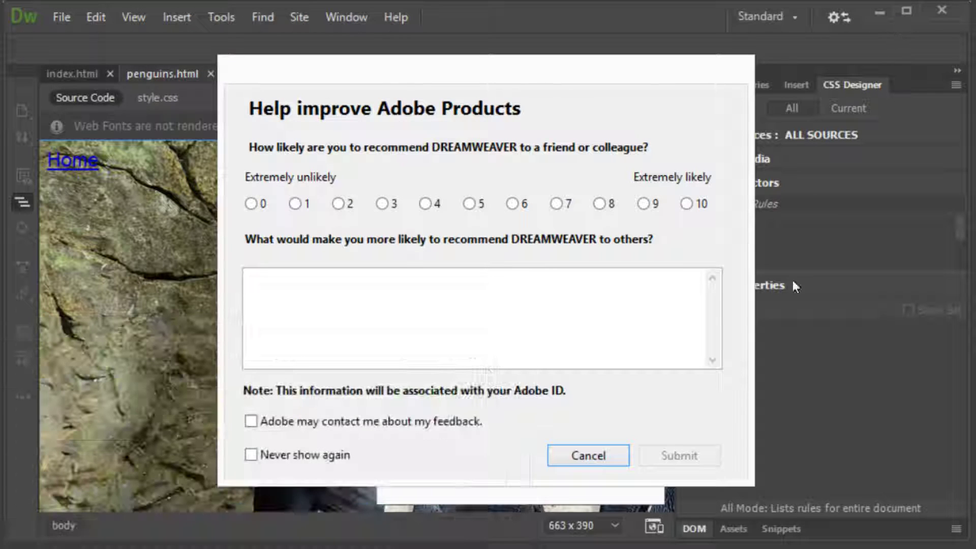
click(598, 455)
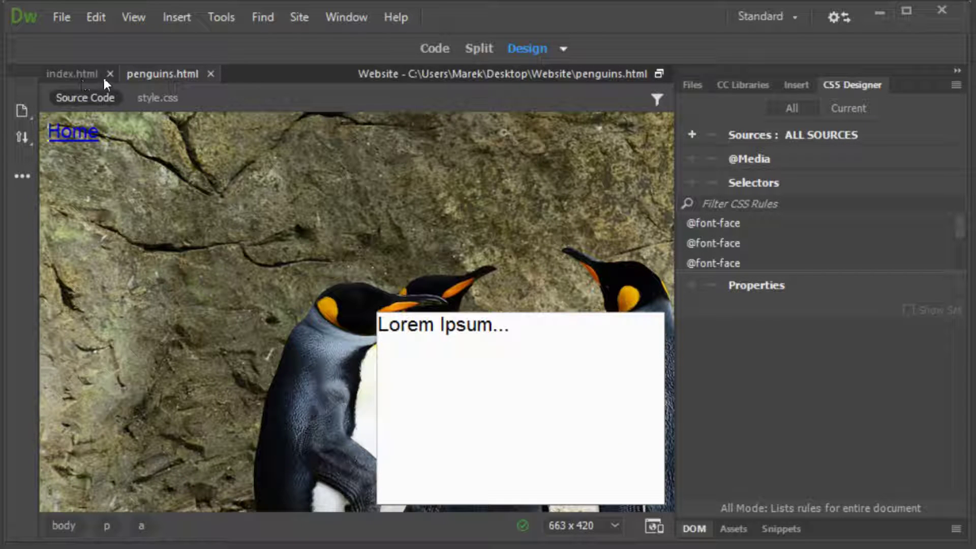
click(209, 74)
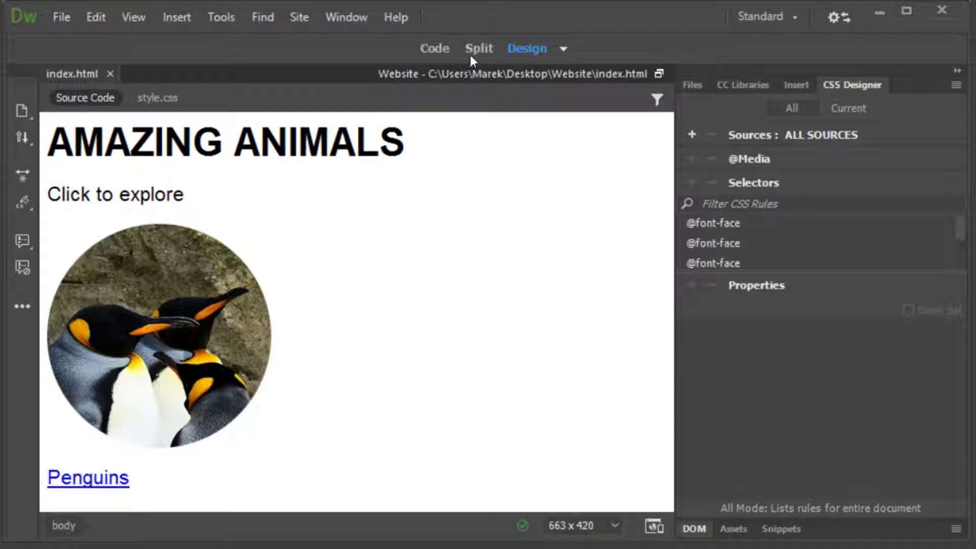
click(435, 49)
click(313, 294)
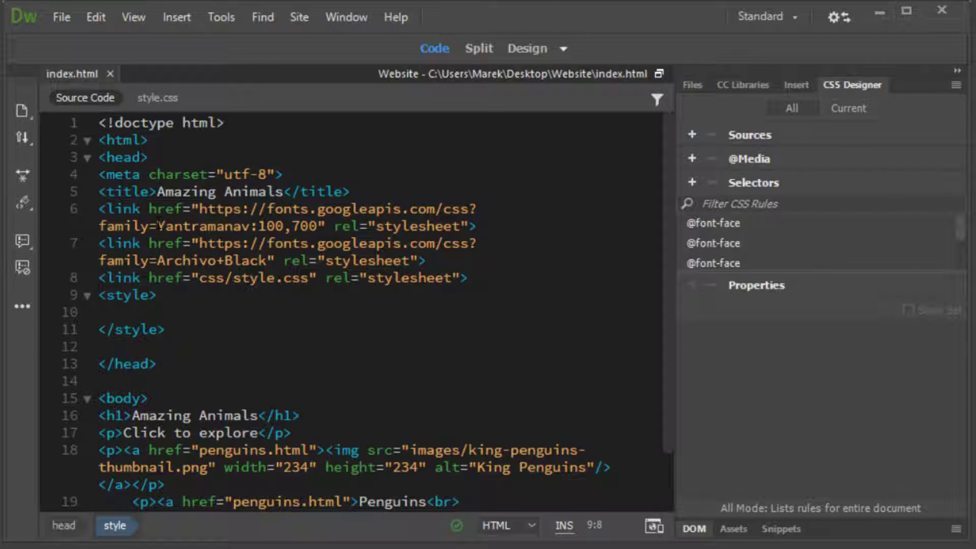
drag(159, 224, 249, 226)
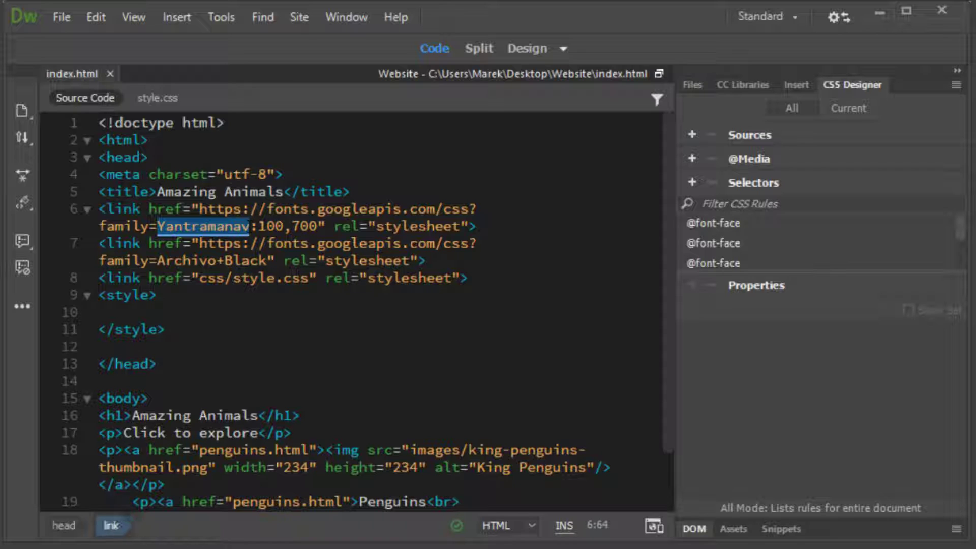
drag(157, 261, 267, 261)
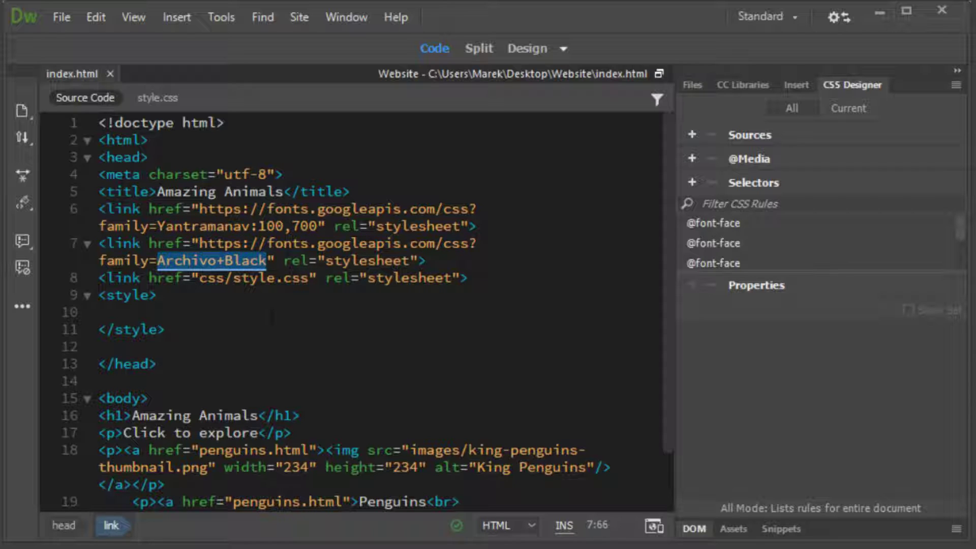
click(454, 258)
key(Return)
key(Return)
key(Return)
key(Return)
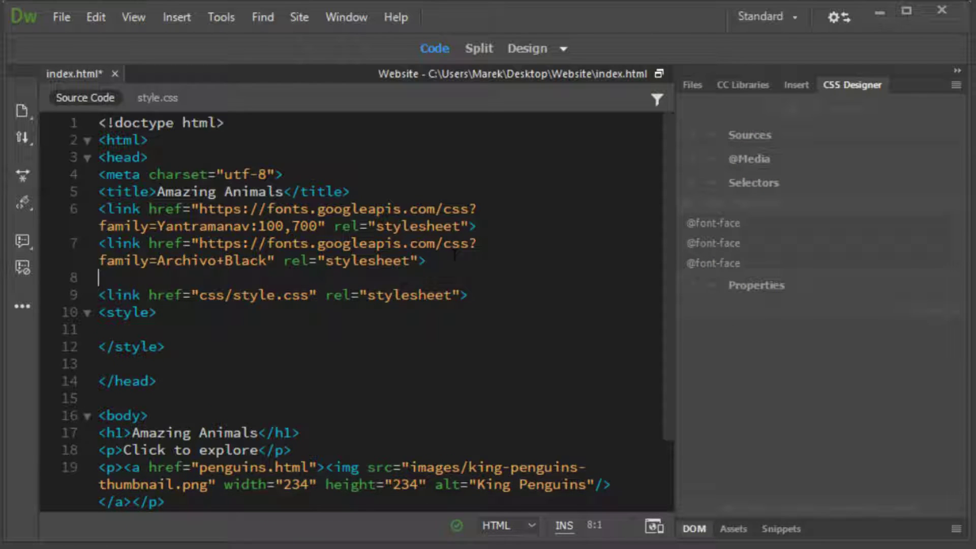
key(Up)
key(Up)
key(ctrl+v)
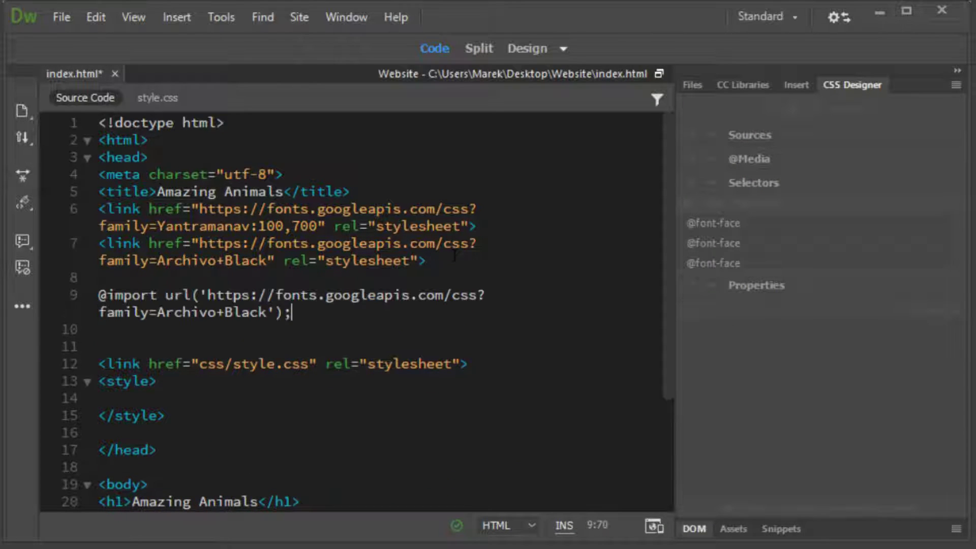
drag(99, 294, 319, 319)
key(ctrl+c)
click(316, 317)
text(\)
key(BackSpace)
key(Return)
key(ctrl+v)
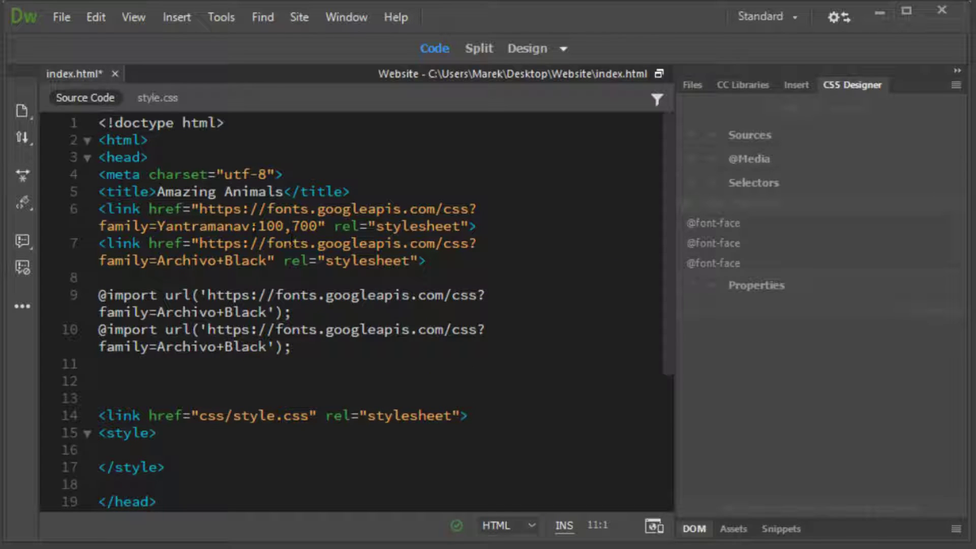
drag(159, 225, 248, 227)
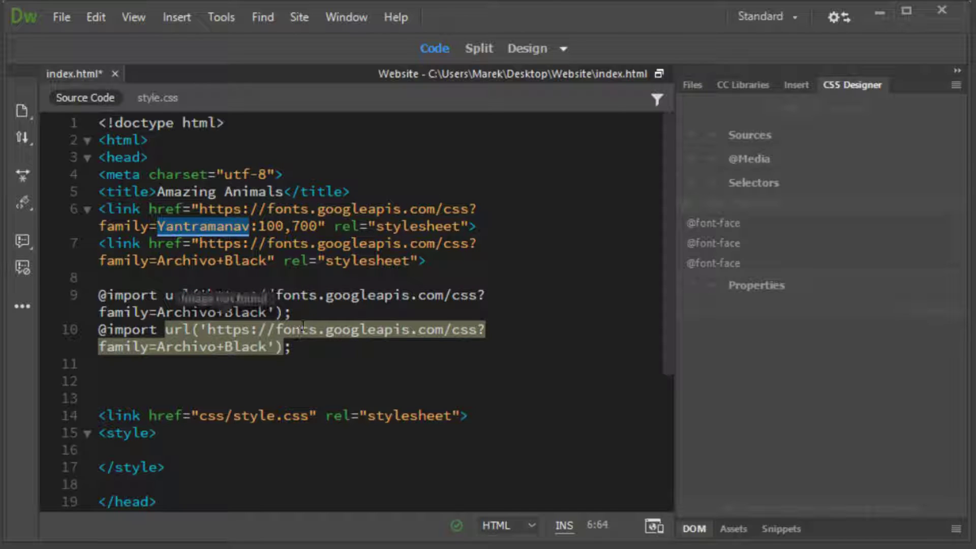
shift+click(318, 227)
key(ctrl+c)
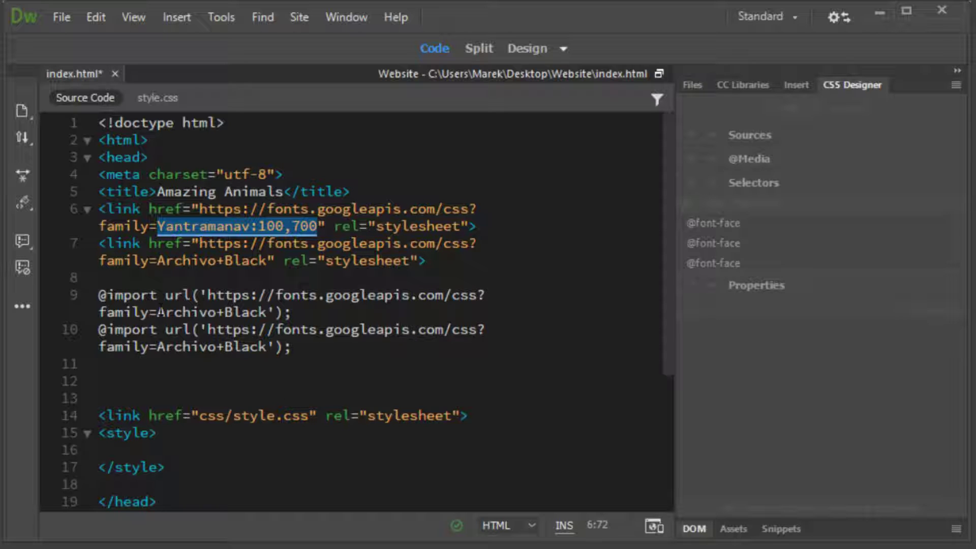
drag(160, 312, 267, 312)
key(ctrl+v)
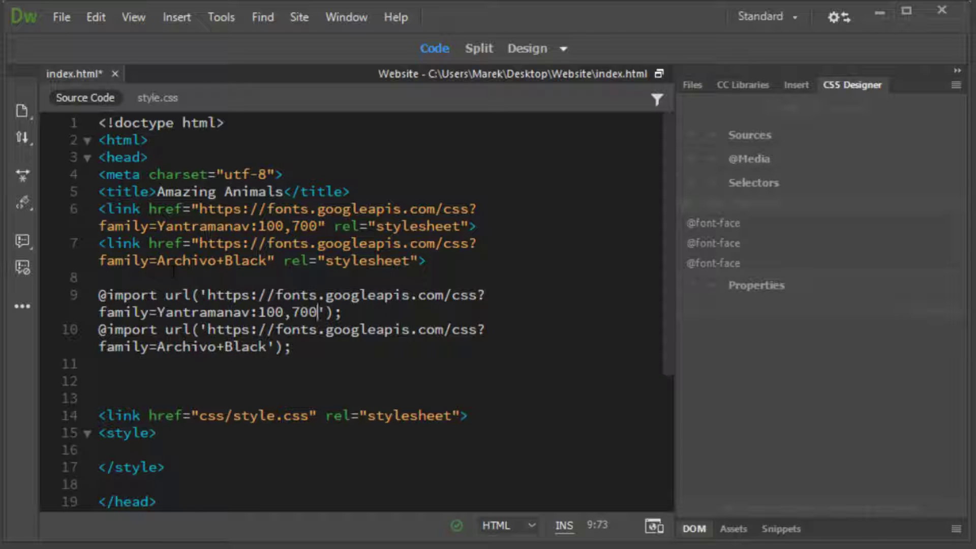
drag(427, 260, 70, 211)
key(Delete)
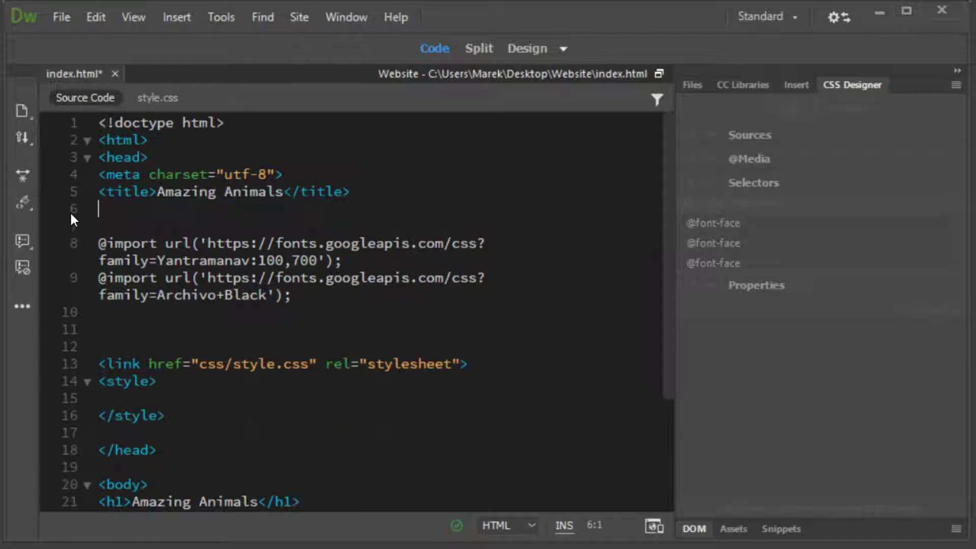
key(Delete)
key(Delete)
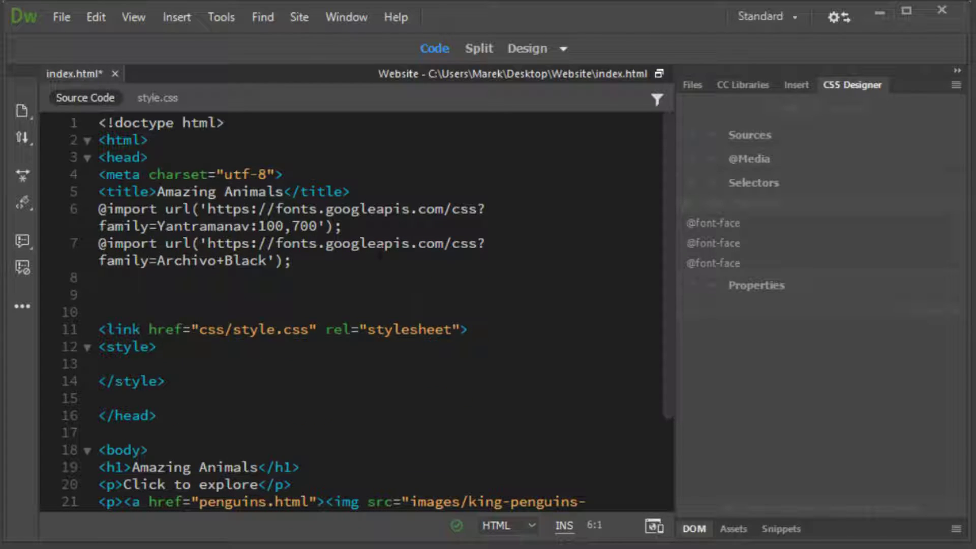
drag(69, 211, 316, 259)
key(ctrl+c)
key(Delete)
key(Delete)
key(Delete)
key(Delete)
key(Delete)
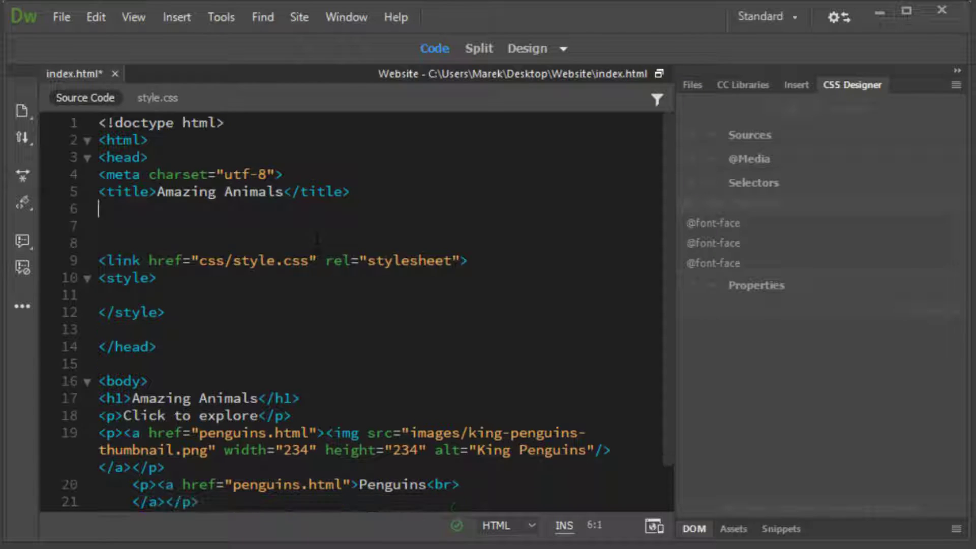
click(156, 99)
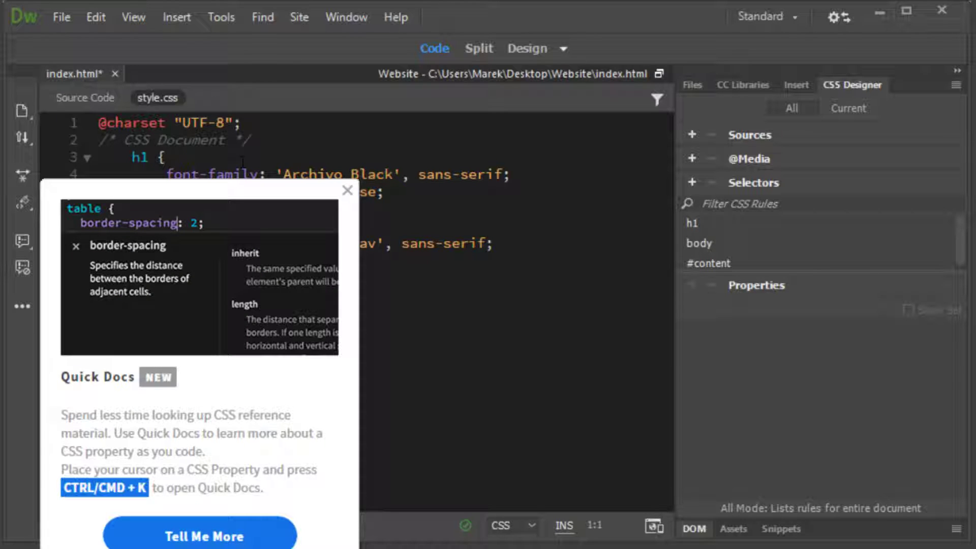
key(End)
click(250, 140)
key(Return)
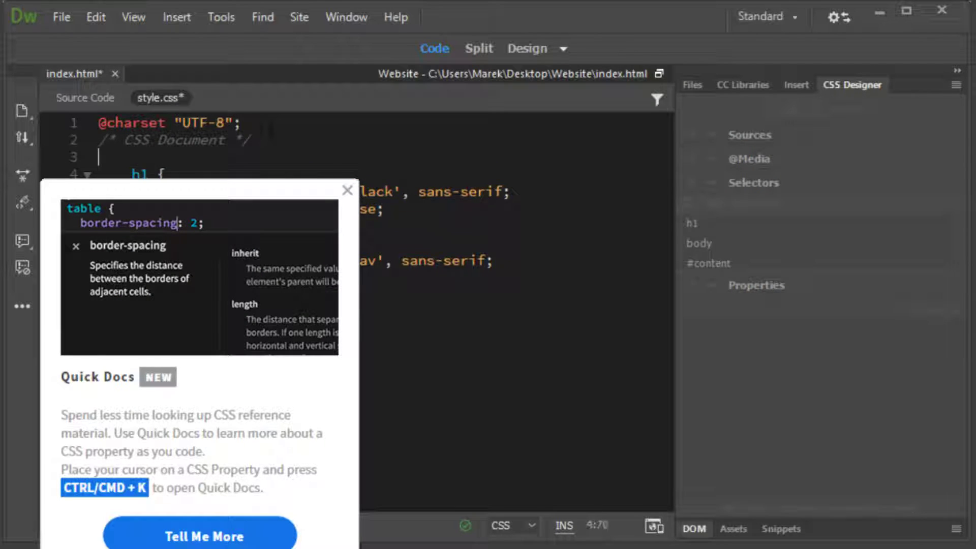
key(ctrl+v)
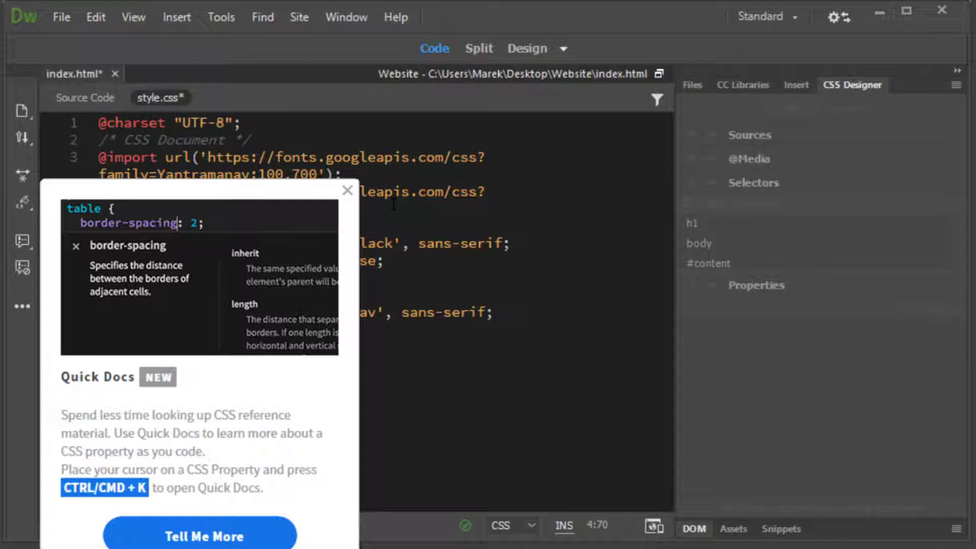
click(347, 190)
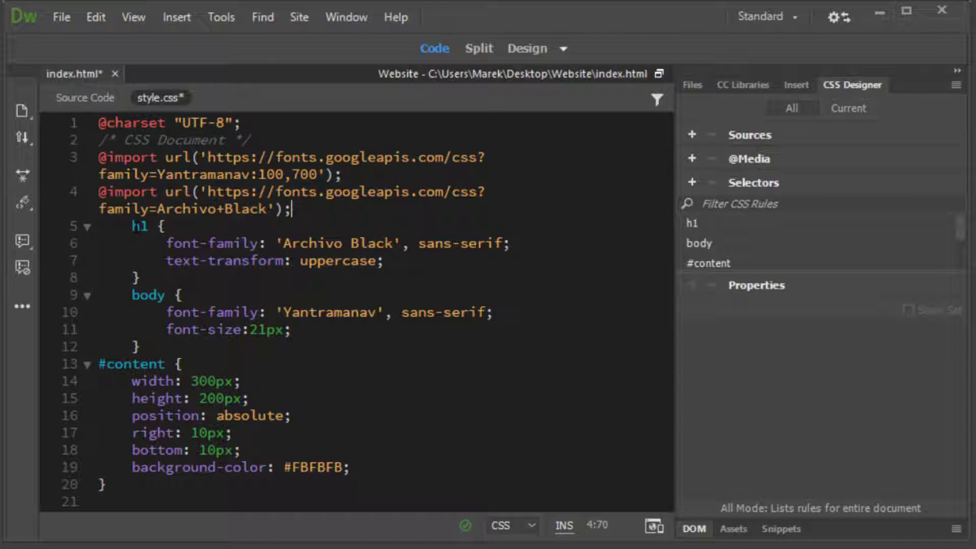
Outdent the h1 and body rules in style.css by one level, keeping the #content declarations indented inside their braces.
drag(137, 484, 70, 230)
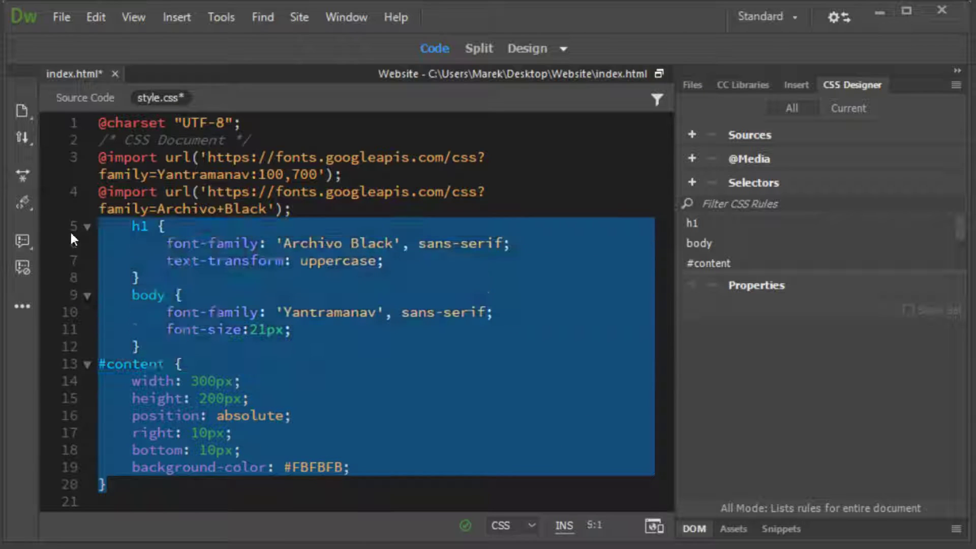
key(shift+Tab)
click(229, 373)
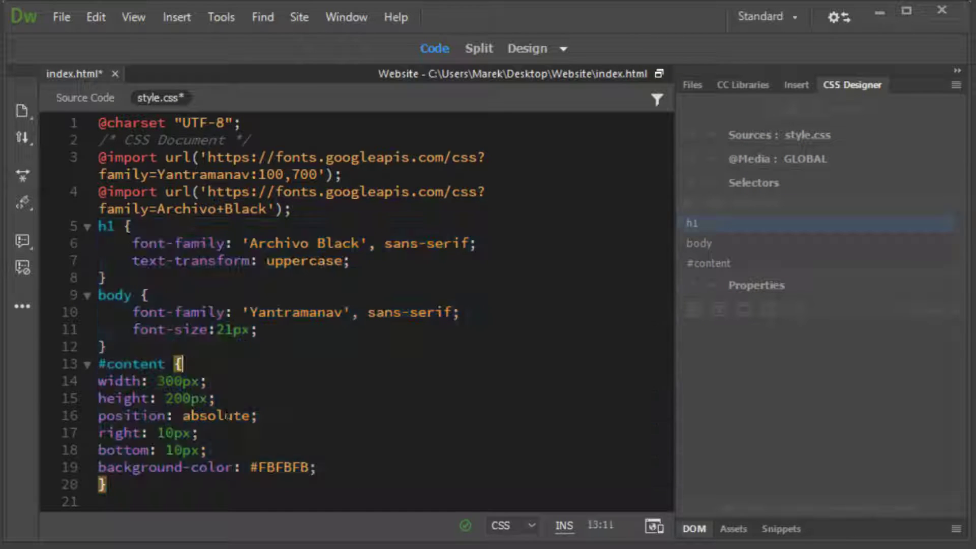
drag(100, 484, 99, 382)
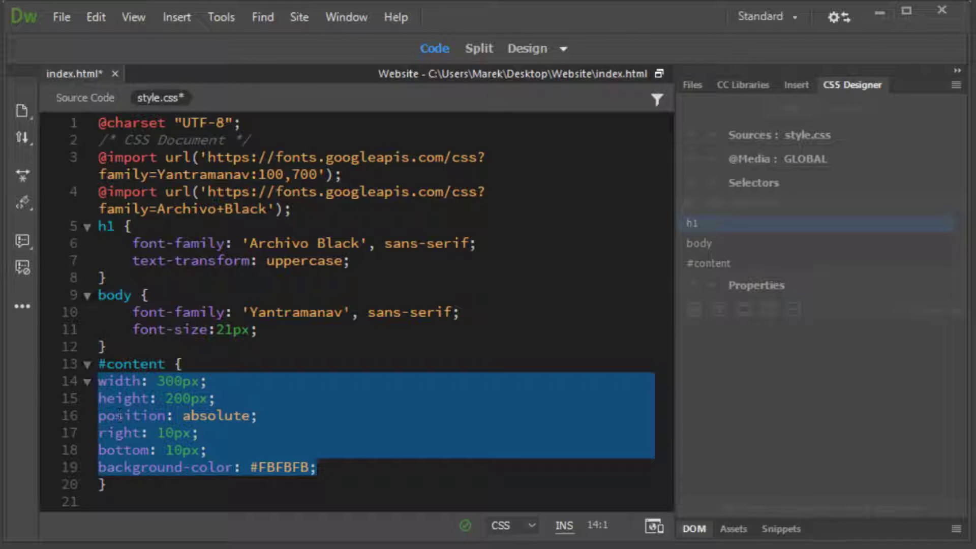
key(Tab)
click(292, 416)
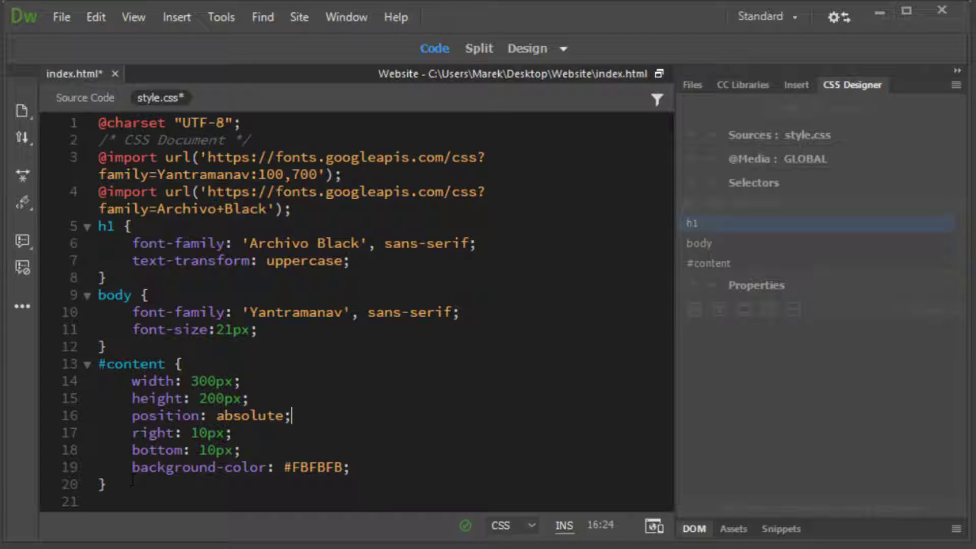
Save style.css, return to the source code of index.html and save it too.
key(ctrl+s)
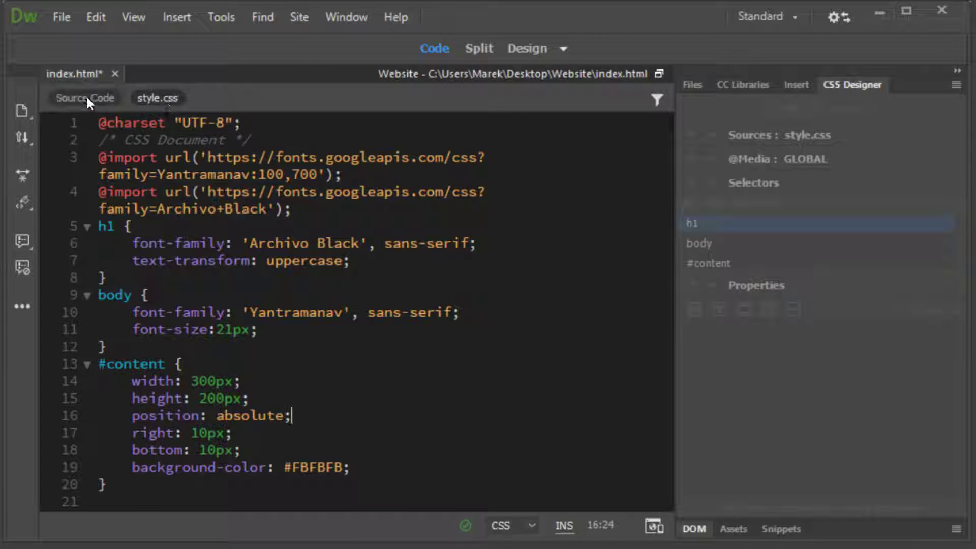
click(86, 96)
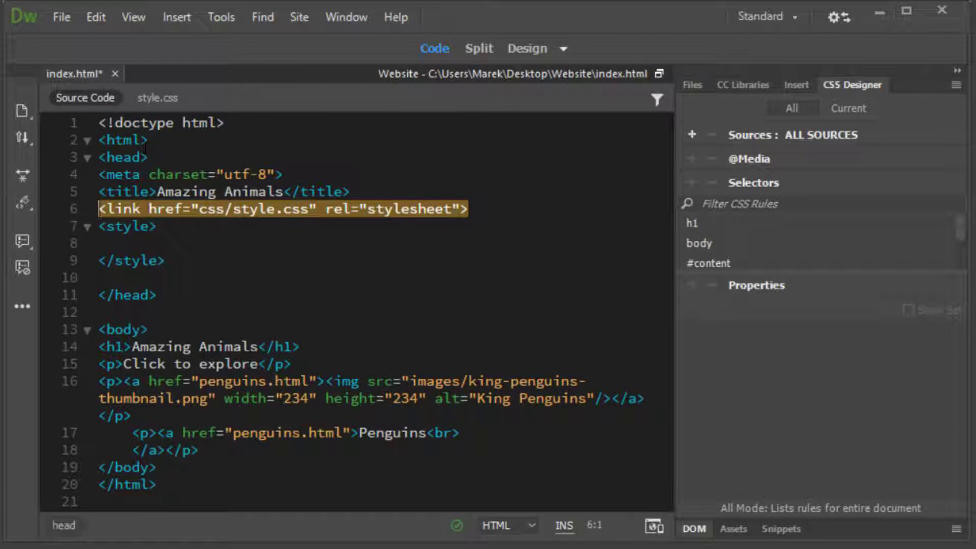
key(ctrl+s)
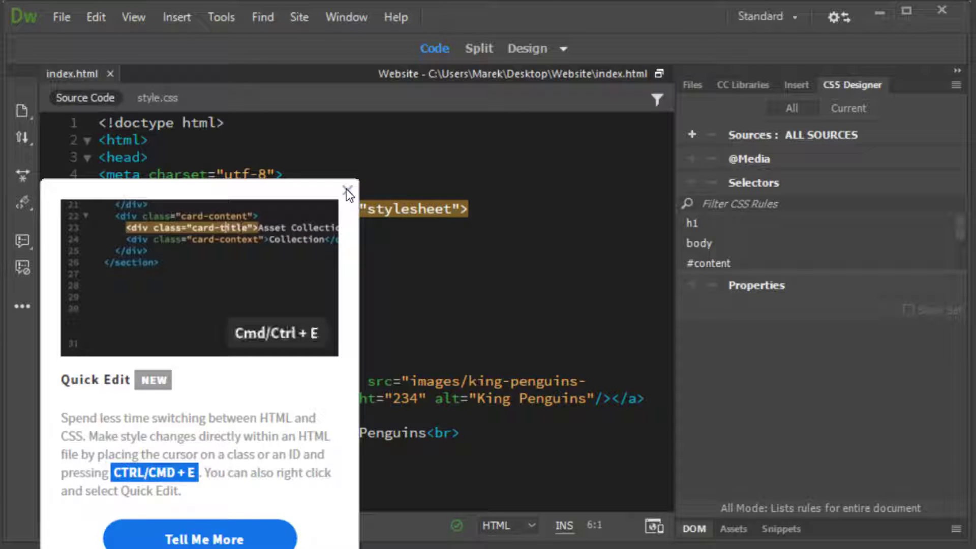
Dismiss the Quick Edit tip, switch to the browser, reload the Amazing Animals page and check the heading and body text fonts.
click(347, 190)
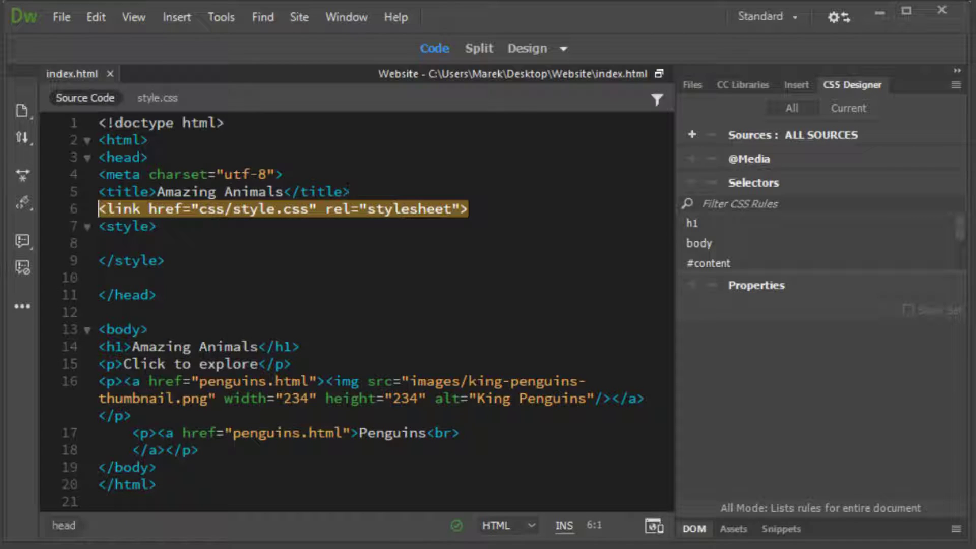
click(879, 13)
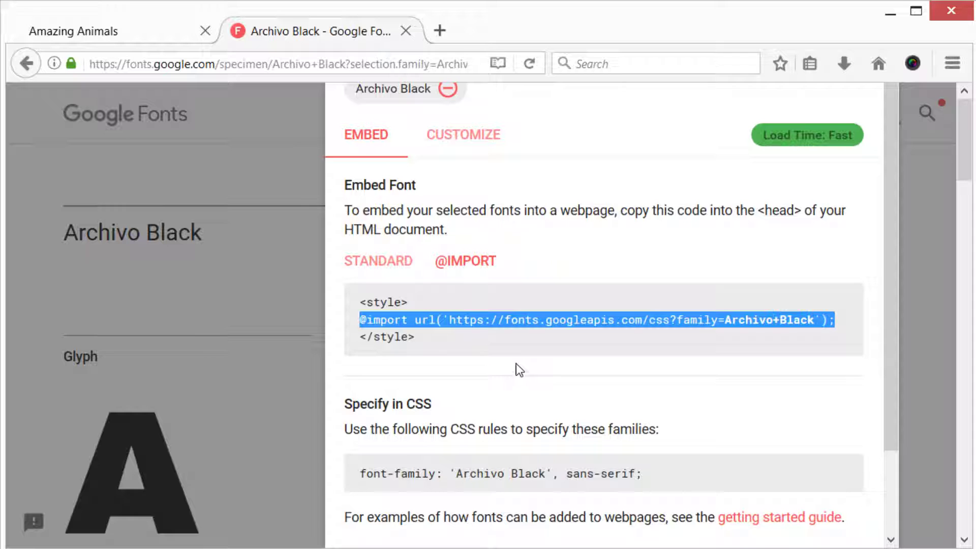
click(132, 31)
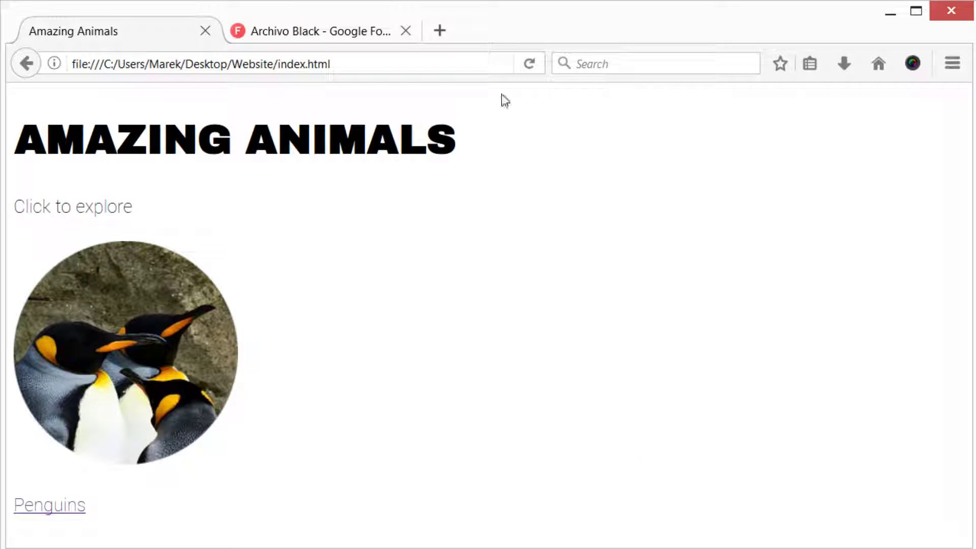
click(536, 66)
drag(85, 142, 327, 144)
drag(87, 207, 264, 265)
click(264, 266)
key(alt+Tab)
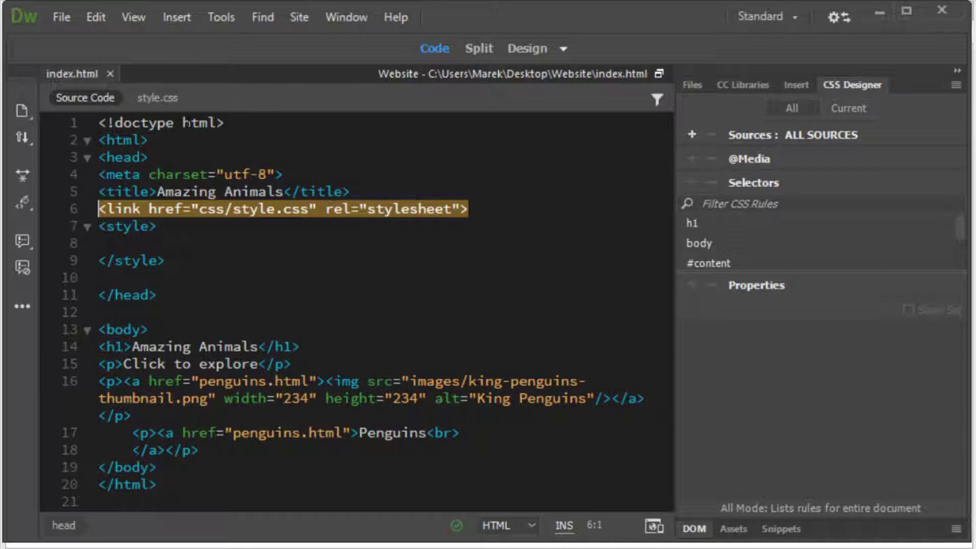
click(161, 99)
drag(292, 209, 94, 163)
key(ctrl+c)
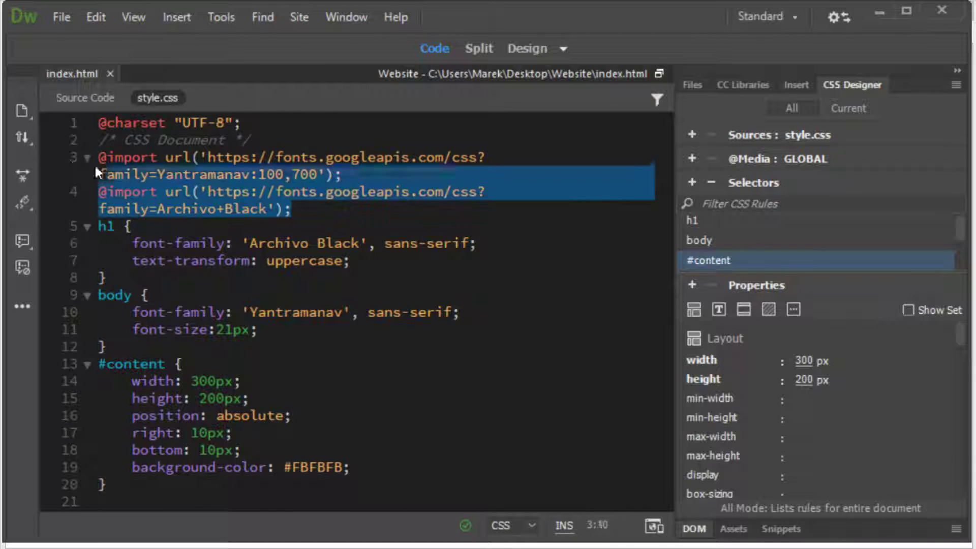
key(BackSpace)
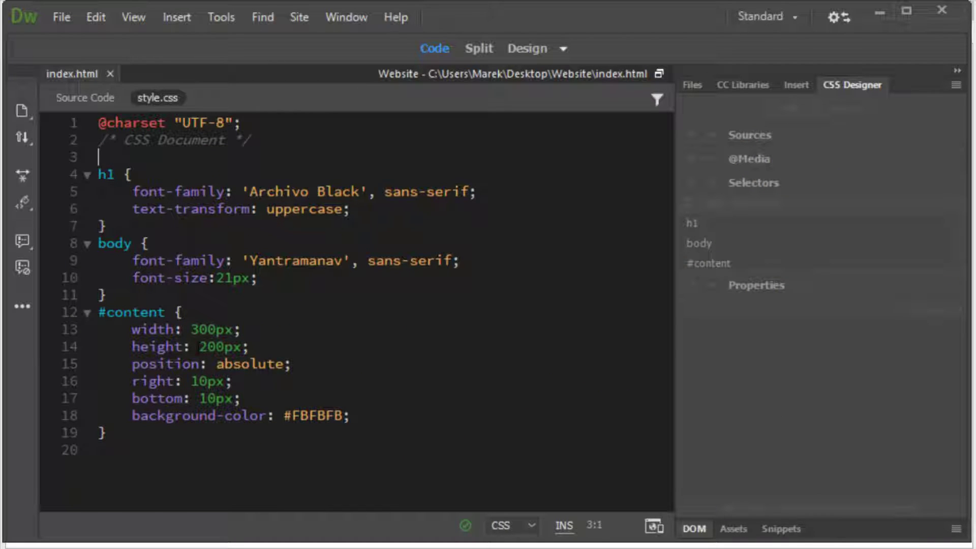
key(alt+Tab)
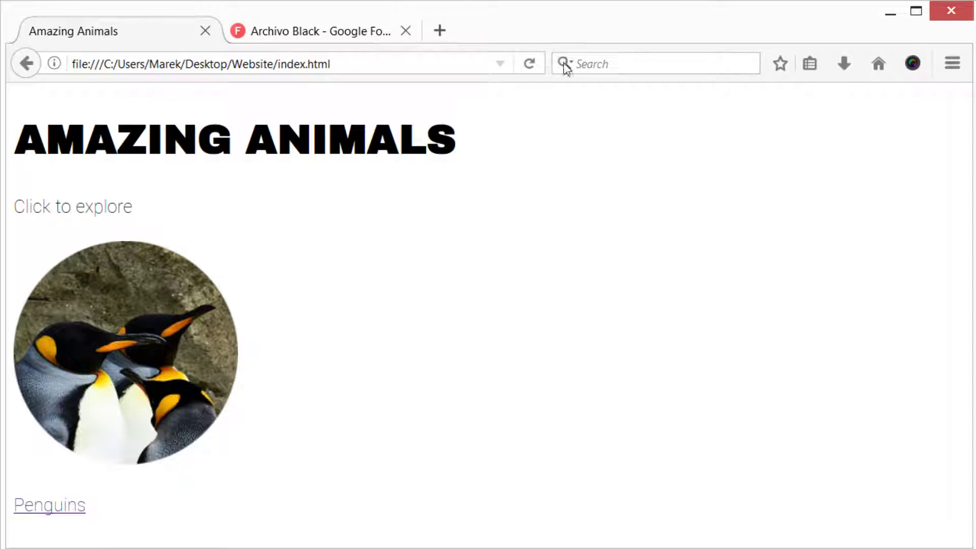
click(531, 69)
drag(84, 142, 262, 212)
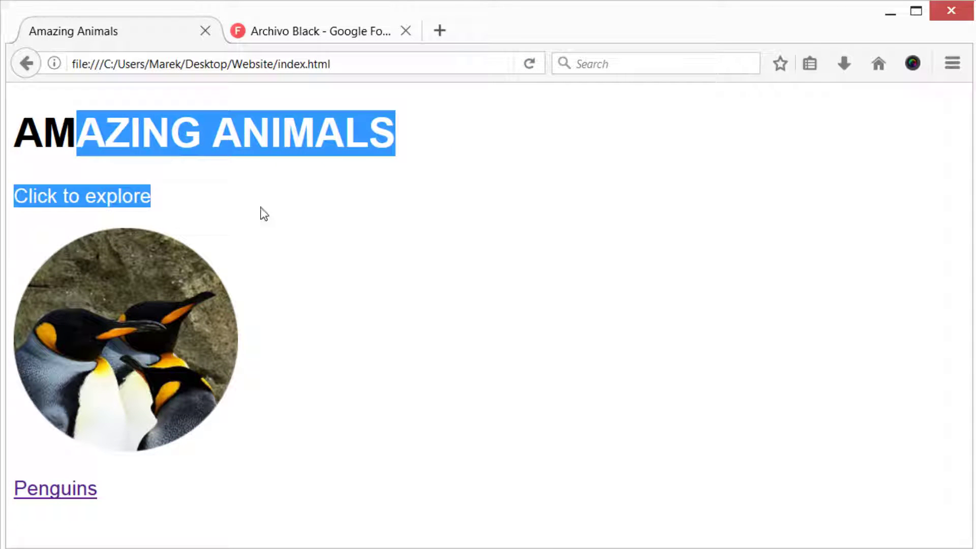
click(261, 212)
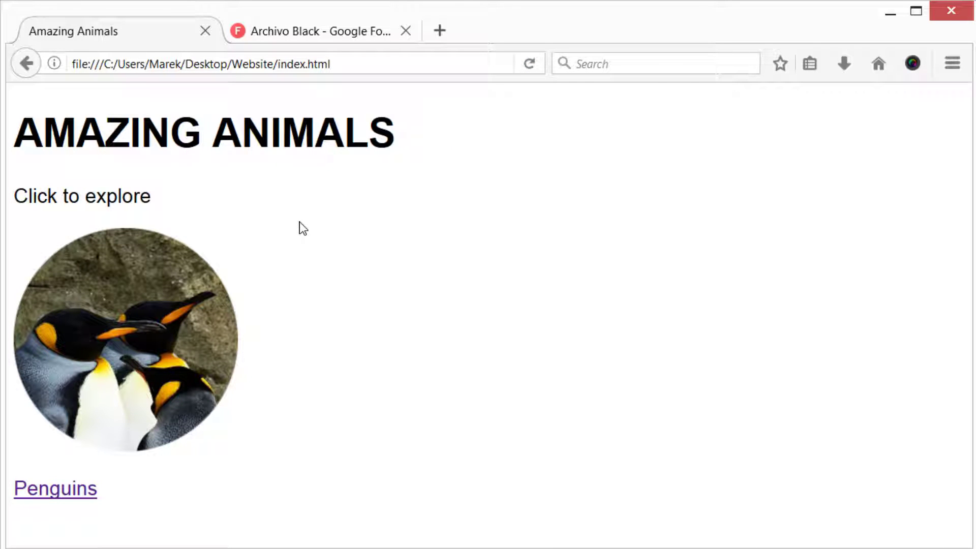
key(alt+Tab)
key(ctrl+v)
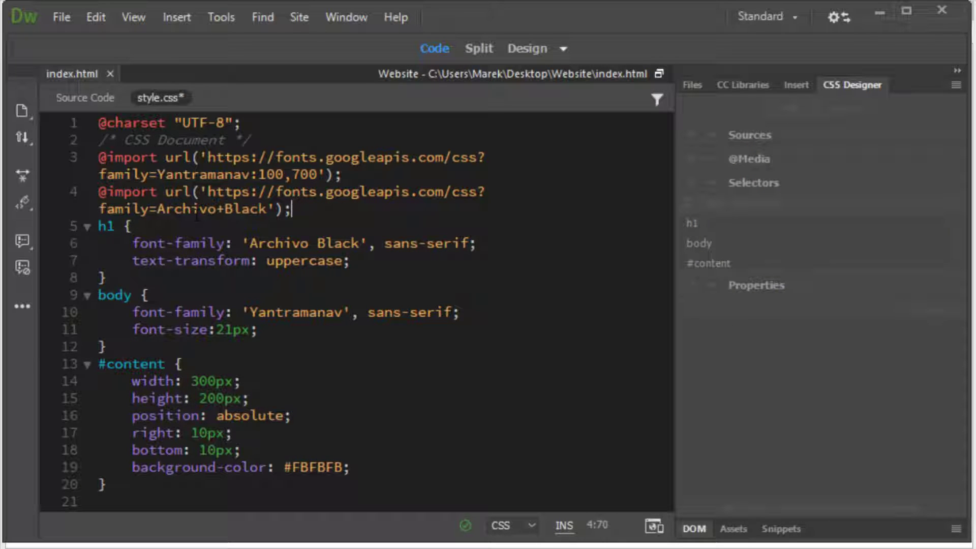
key(ctrl+s)
key(alt+Tab)
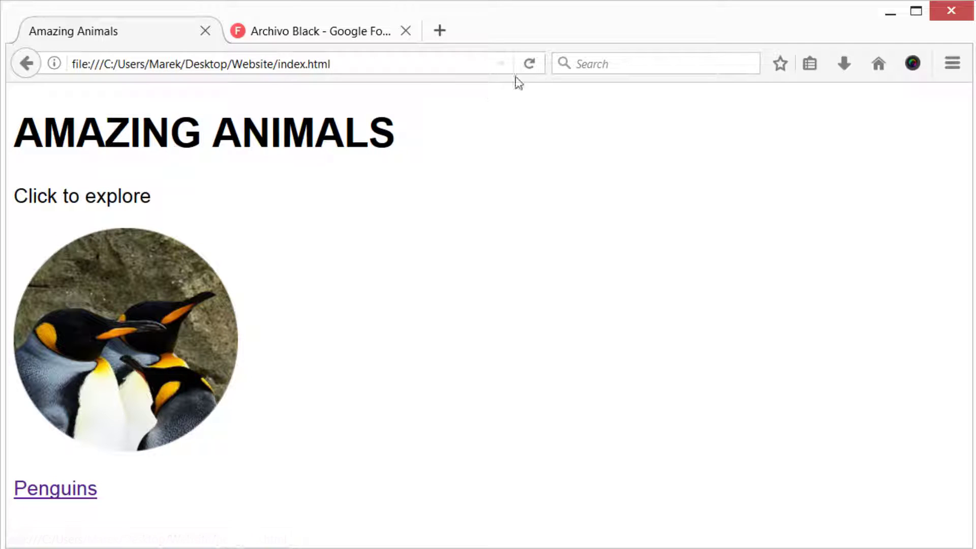
click(531, 63)
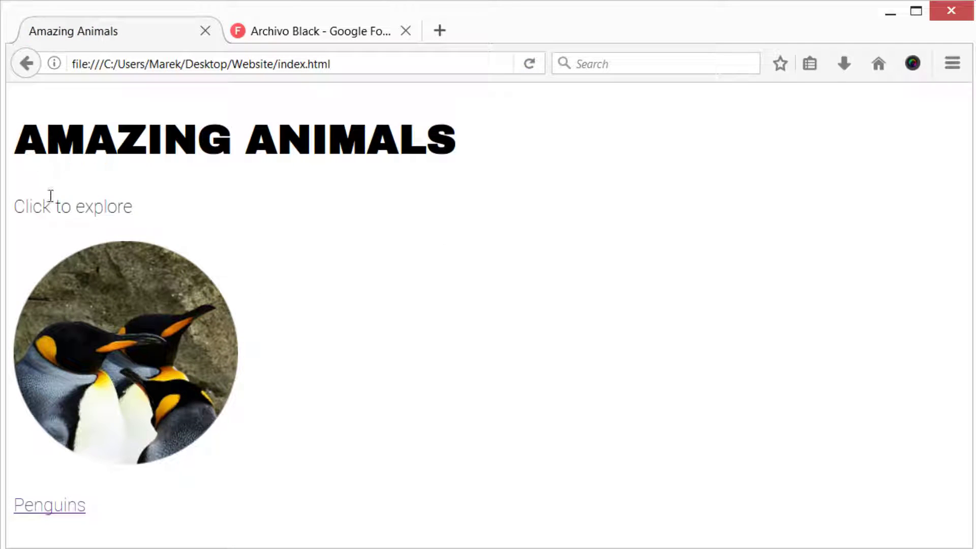
double_click(104, 154)
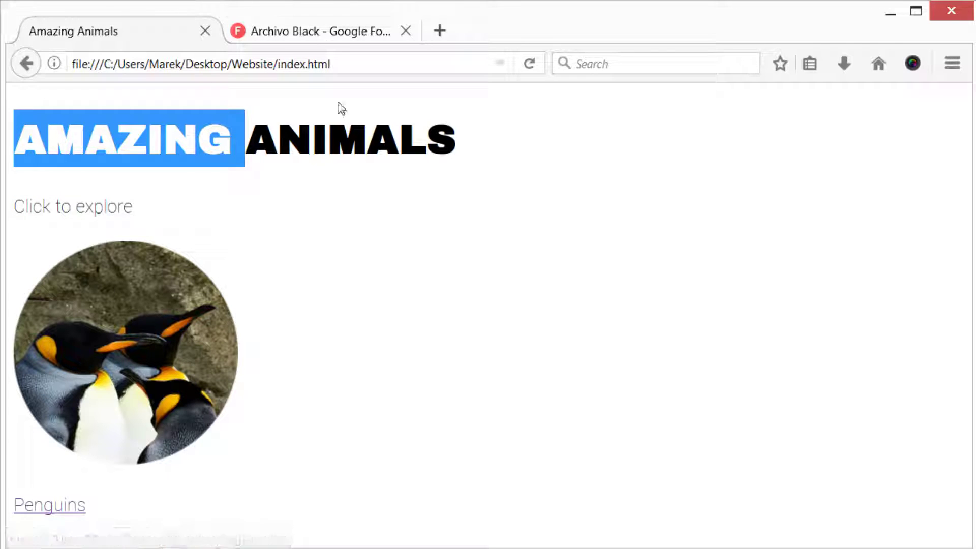
Return to the source code of index.html in Dreamweaver and review the penguin thumbnail and text link paragraphs.
key(alt+Tab)
click(76, 96)
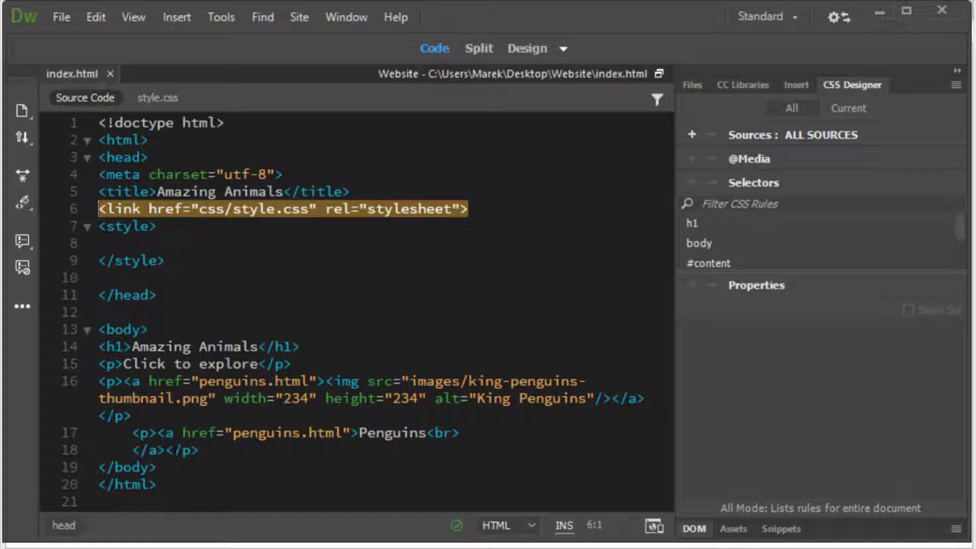
click(108, 382)
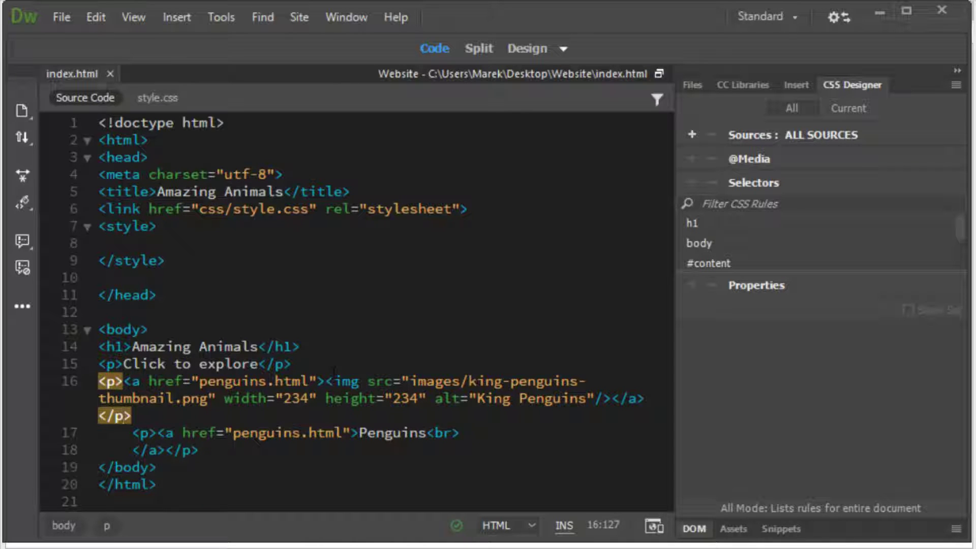
drag(201, 450, 72, 380)
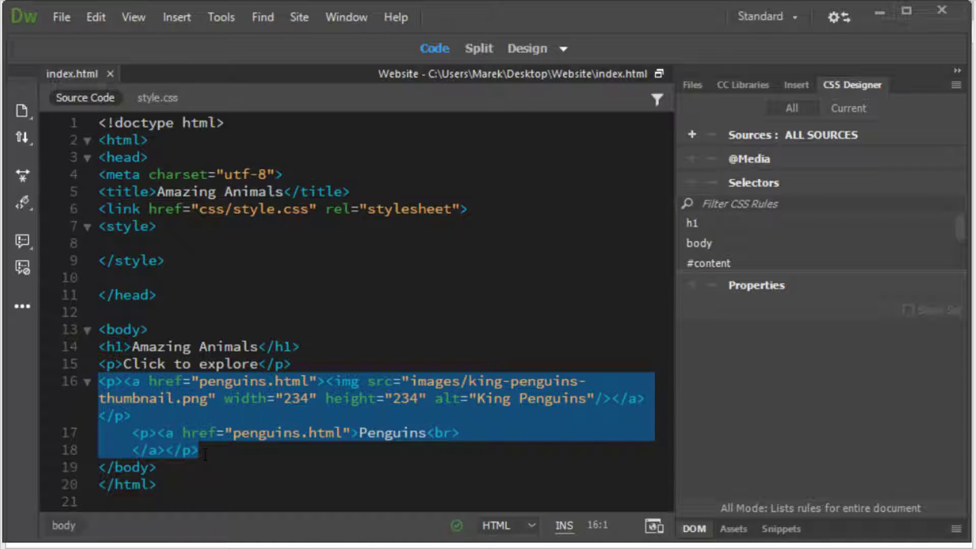
click(320, 414)
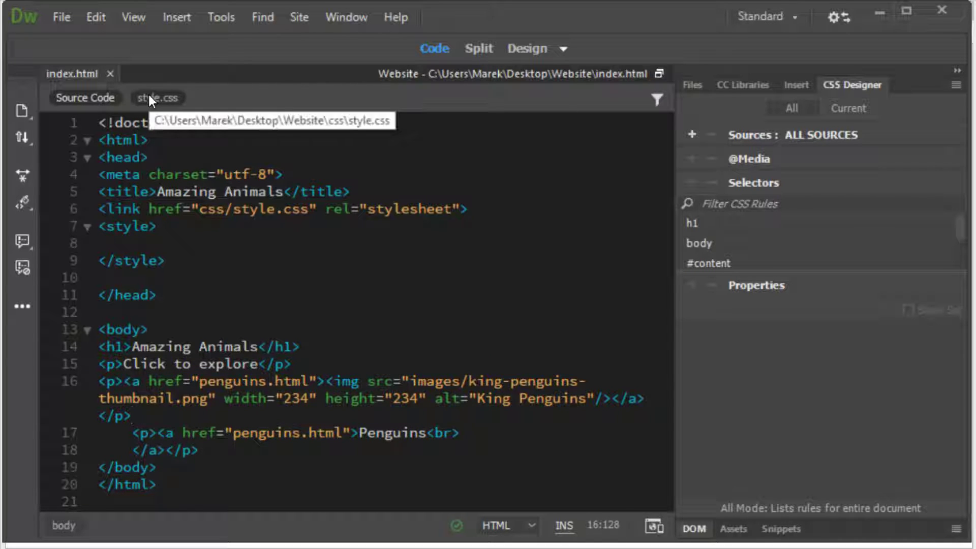
In Design view, copy the King Penguins thumbnail and paste two copies directly after it.
click(524, 47)
click(160, 346)
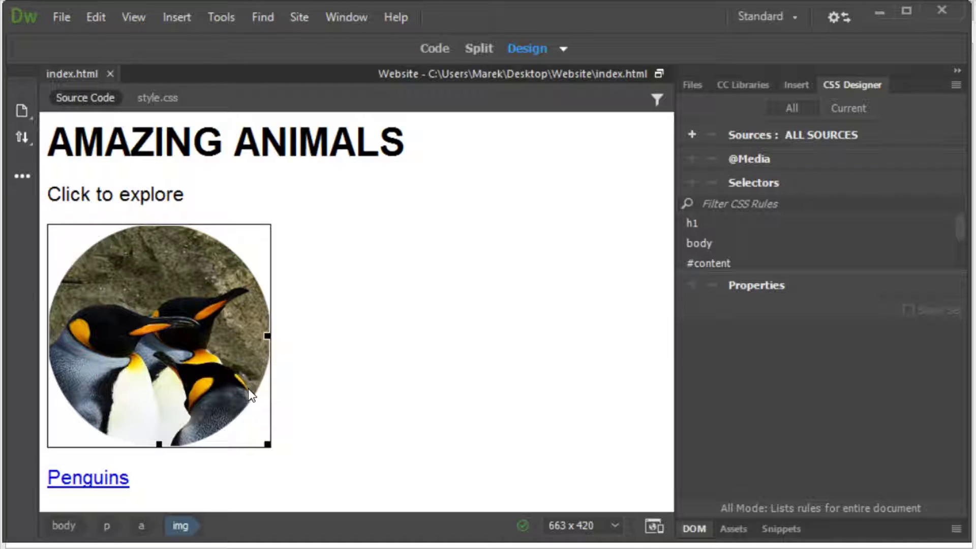
click(319, 342)
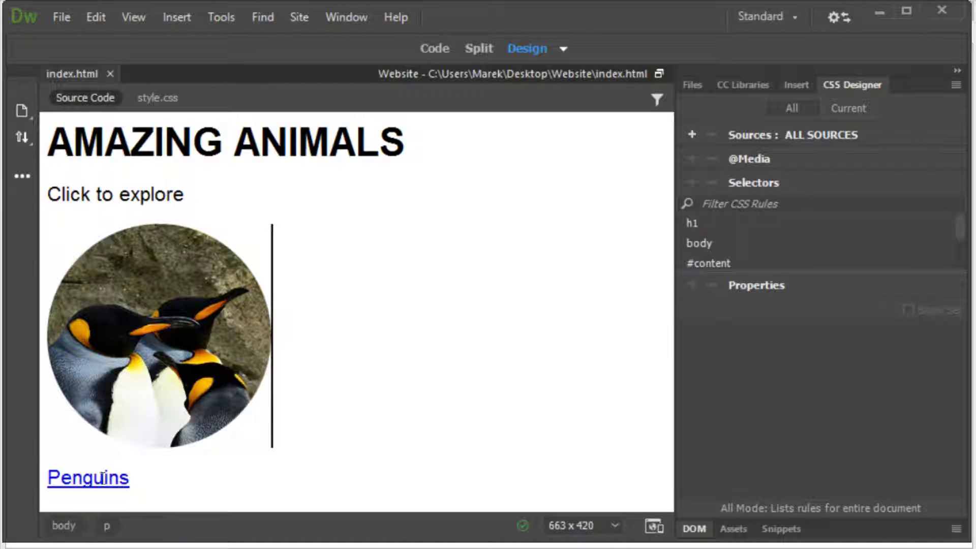
key(ctrl+v)
key(ctrl+v)
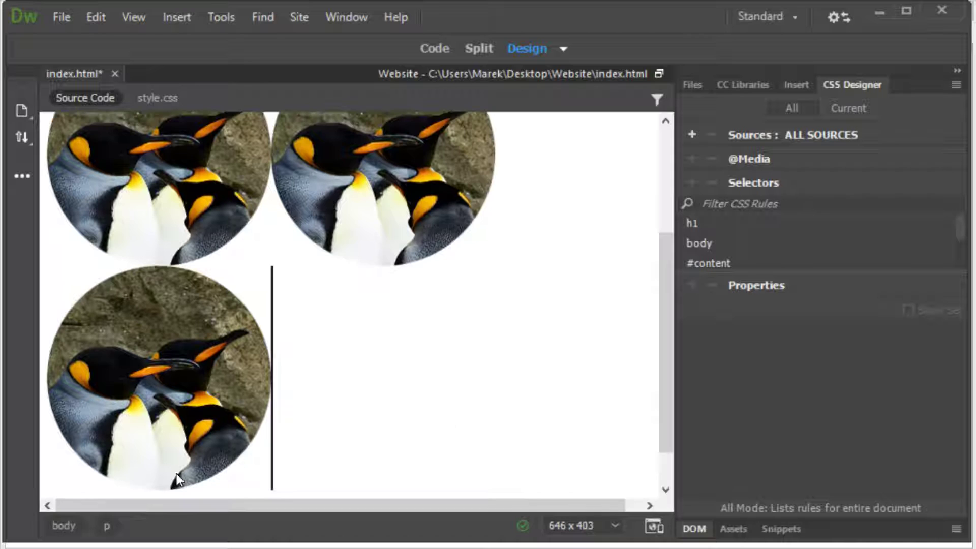
click(381, 172)
double_click(357, 181)
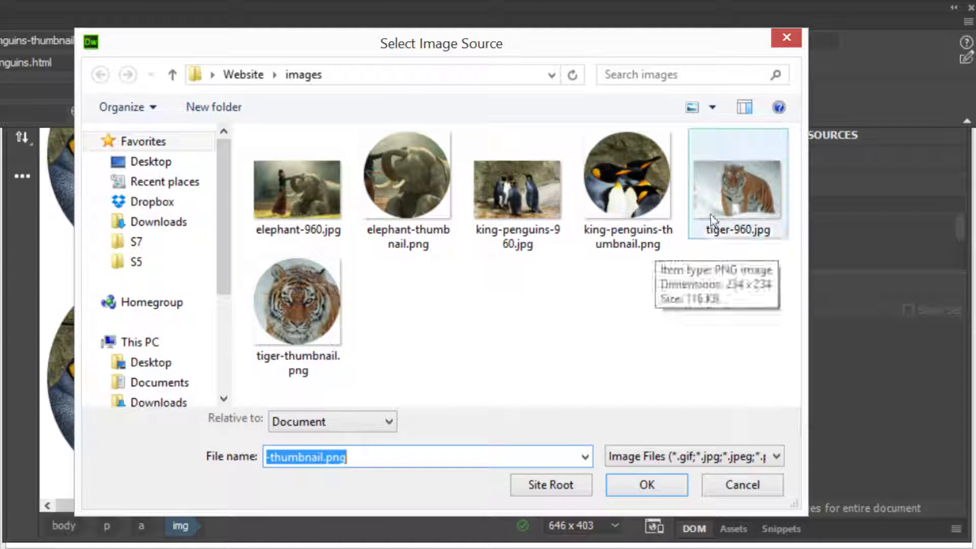
click(735, 484)
Change the first thumbnail's image source to elephant-thumbnail.png and the third one's to tiger-thumbnail.png.
double_click(158, 166)
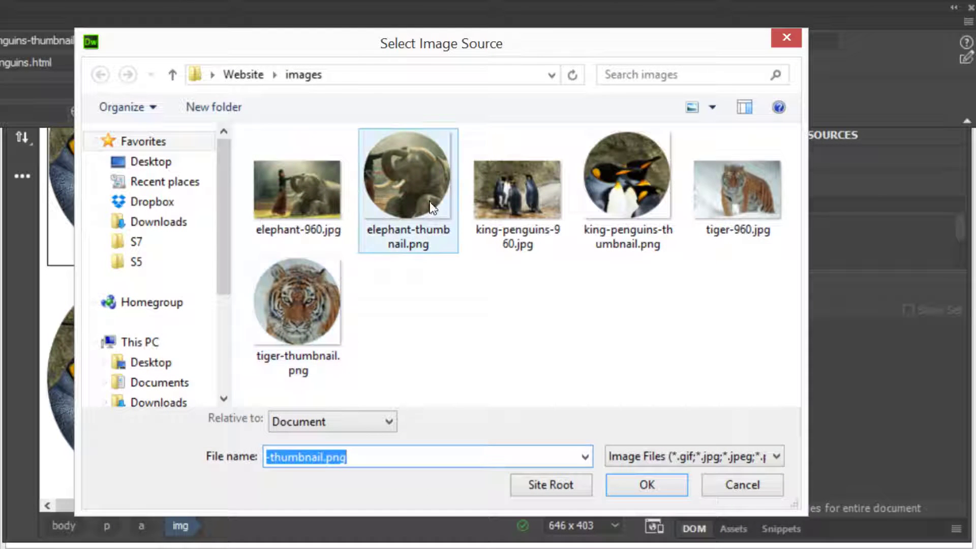
double_click(399, 190)
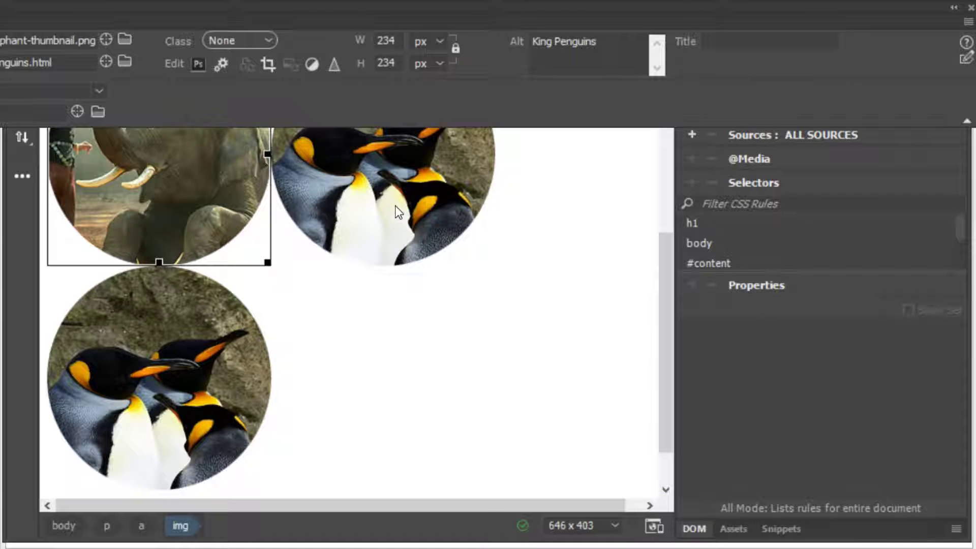
double_click(164, 384)
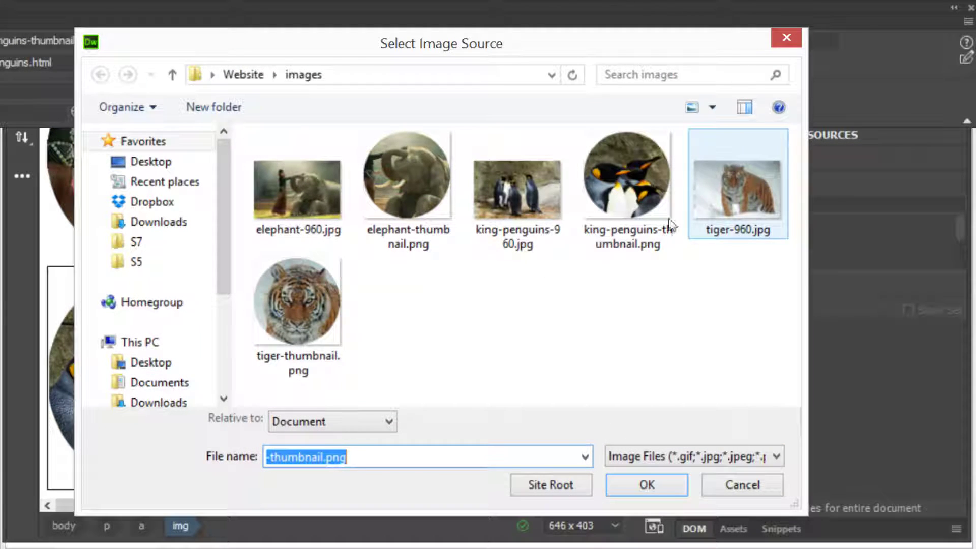
click(325, 288)
double_click(324, 290)
click(569, 355)
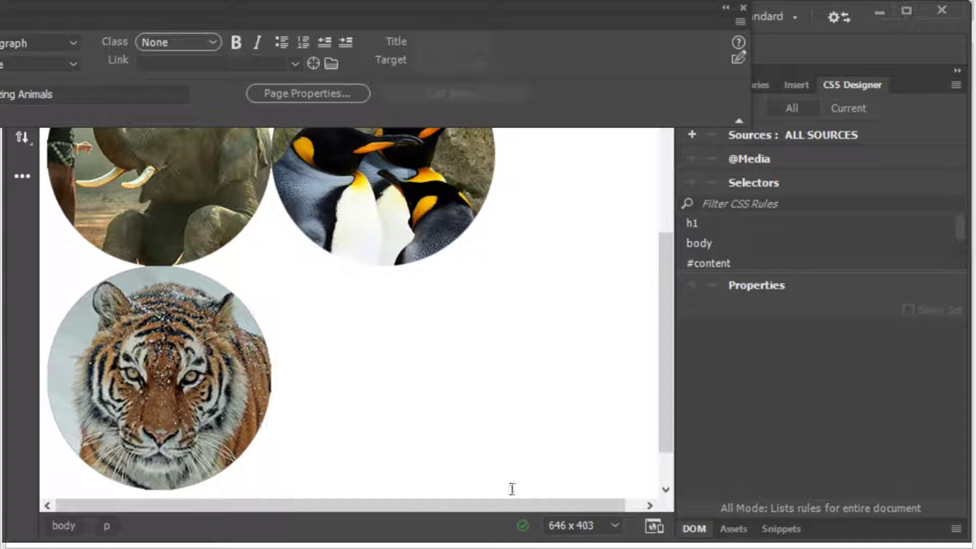
Link the elephant thumbnail to elephant.html, moving its image properties fully into view.
scroll(510, 489, up, 1)
click(117, 204)
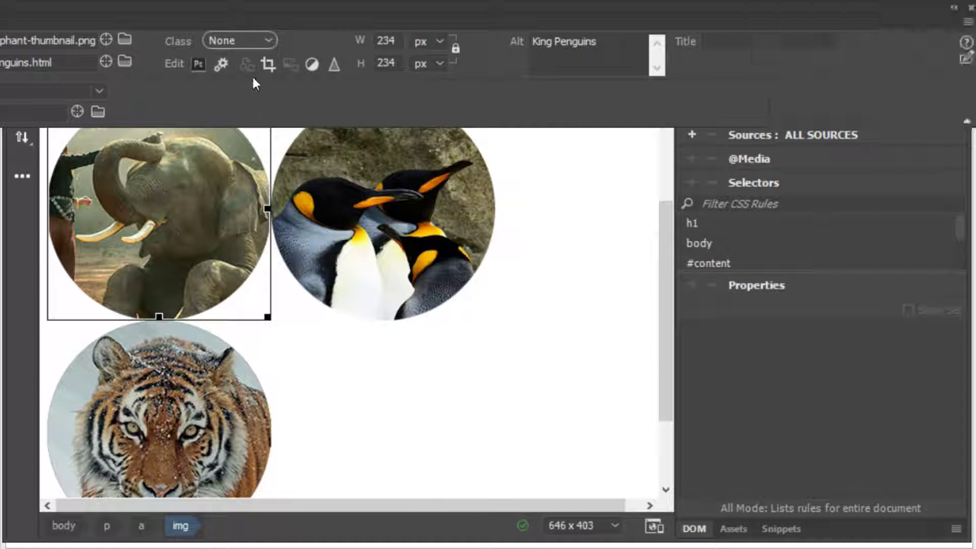
drag(172, 24, 409, 276)
click(250, 314)
drag(268, 314, 196, 308)
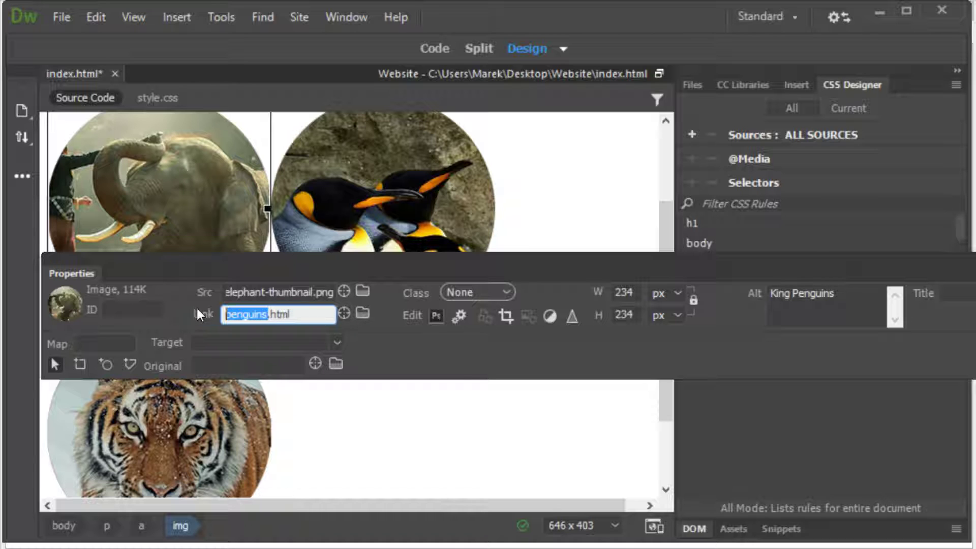
text(elephant)
key(Return)
Link the tiger thumbnail to tiger.html.
click(195, 446)
click(266, 315)
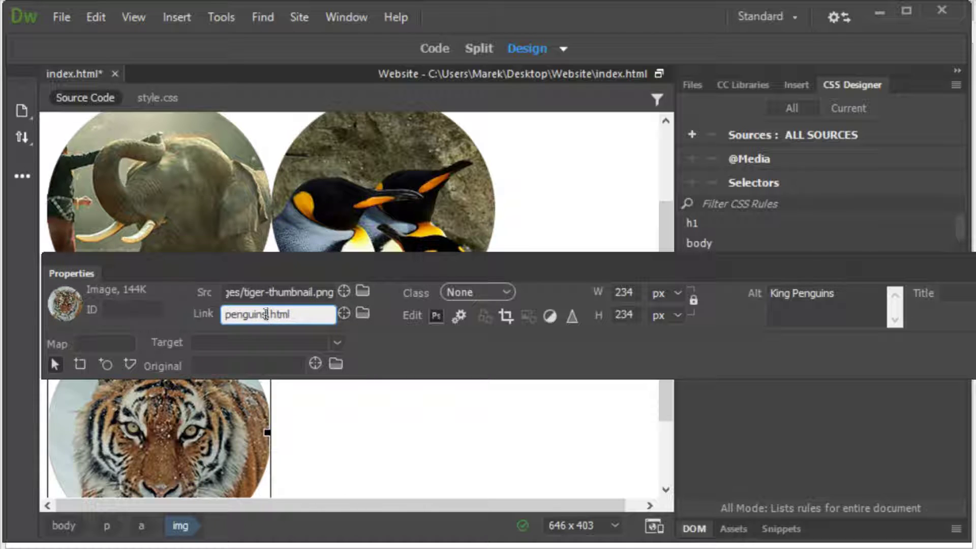
drag(266, 314, 178, 305)
text(tiger)
key(Return)
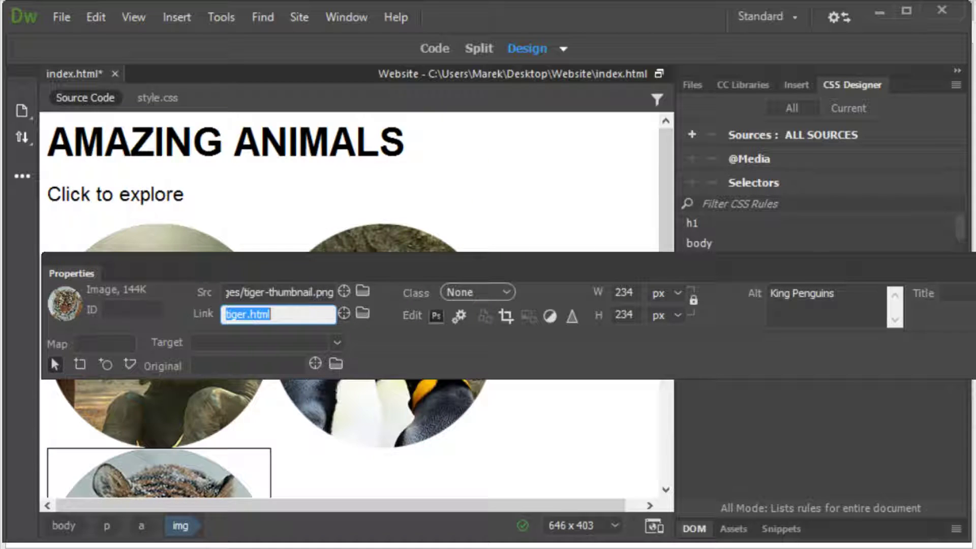
Check the links of the elephant, penguin and tiger thumbnails and hide the image properties.
click(222, 407)
click(353, 418)
click(196, 477)
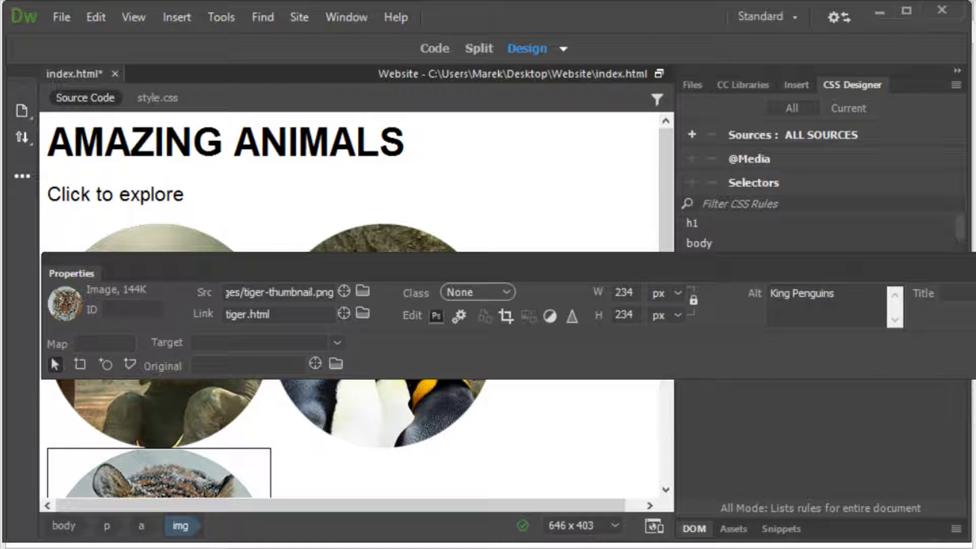
key(ctrl+F3)
Delete the Penguins text link and its separate paragraph below the tiger thumbnail, and save index.html.
scroll(401, 336, down, 5)
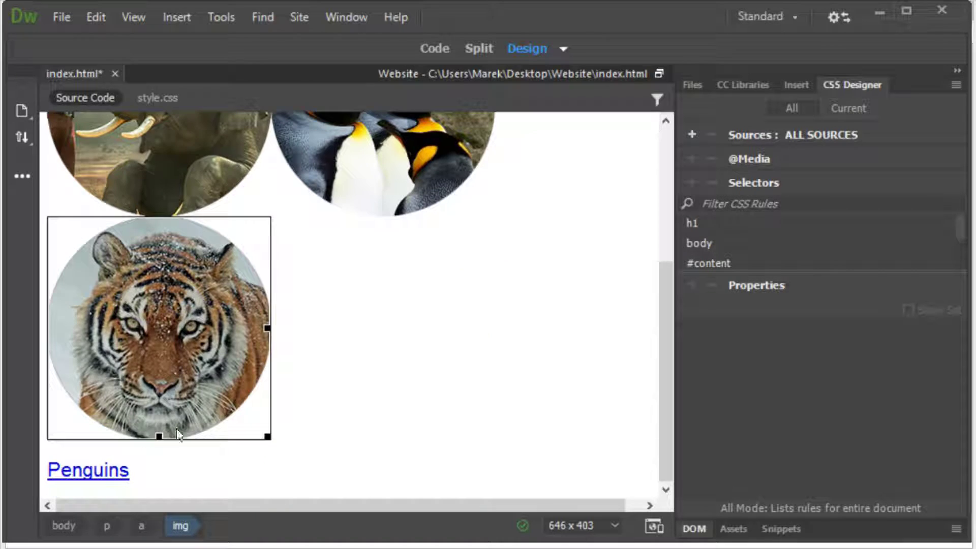
double_click(91, 471)
key(BackSpace)
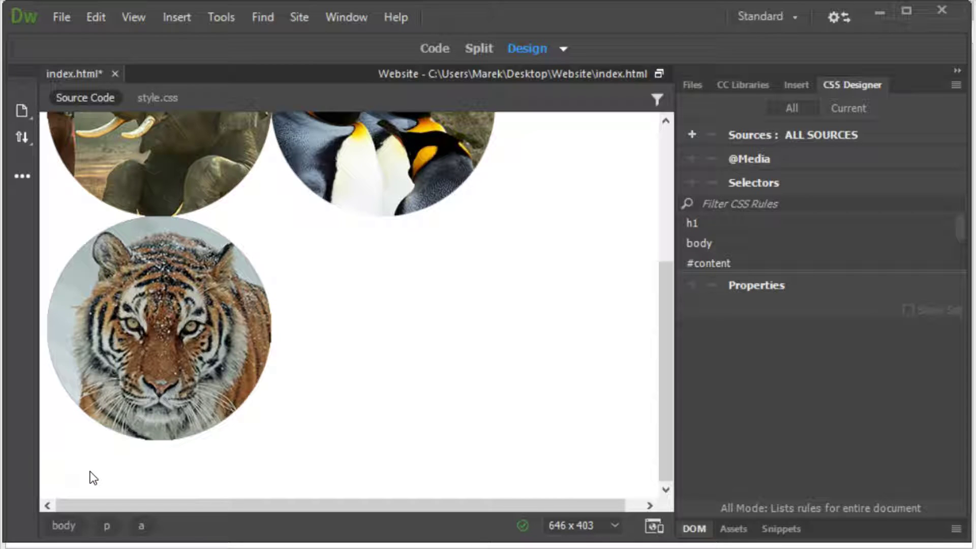
key(BackSpace)
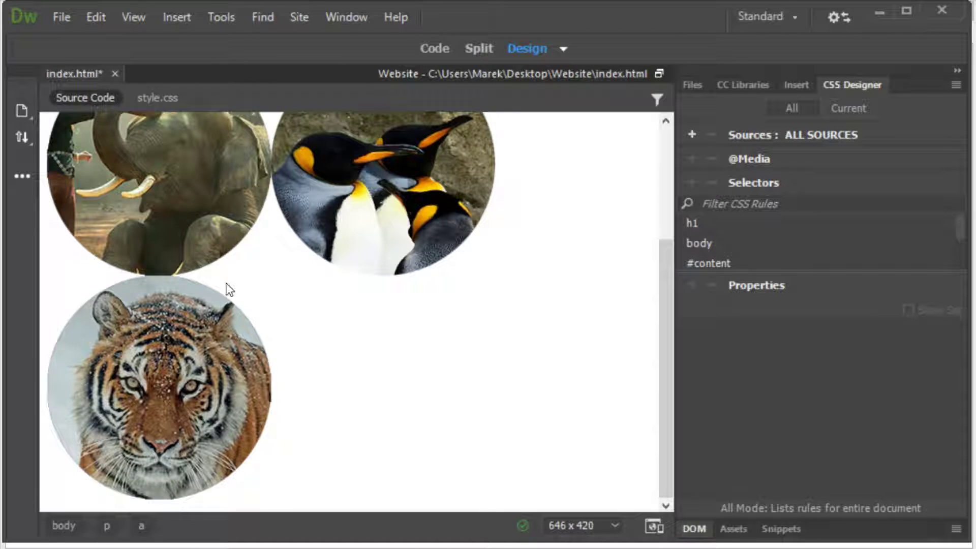
key(ctrl+s)
Show the source code of index.html and review the link and image tags of the three animal thumbnails.
click(446, 53)
click(273, 432)
click(124, 381)
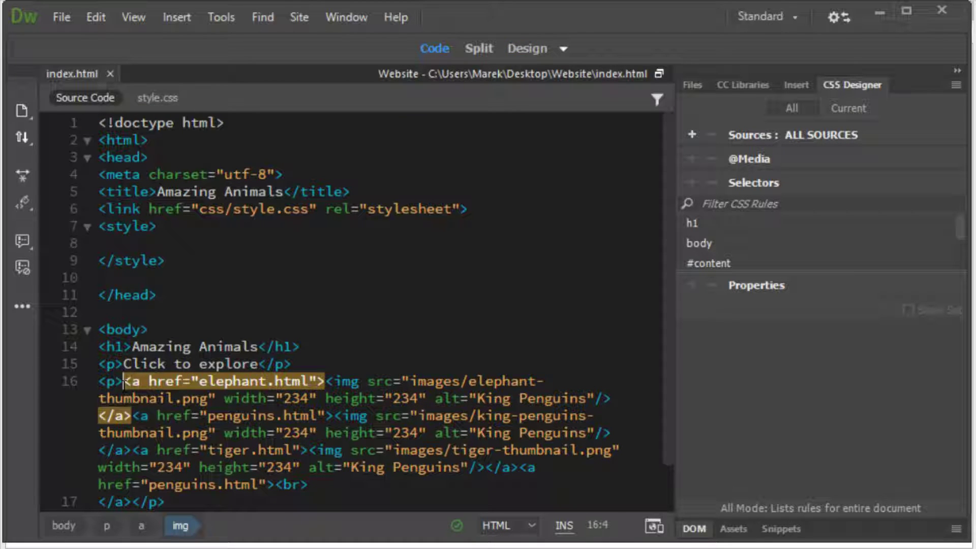
drag(123, 382, 585, 416)
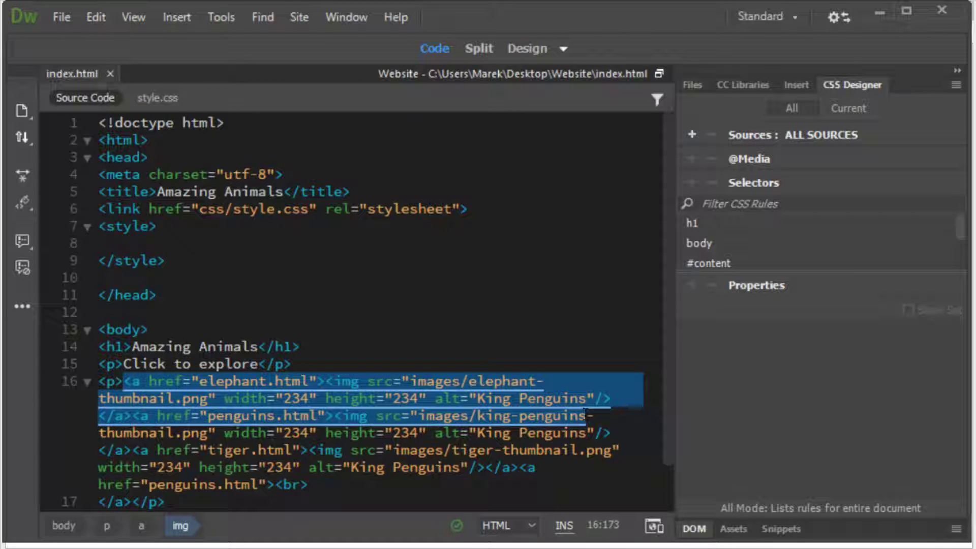
click(586, 416)
scroll(448, 414, down, 1)
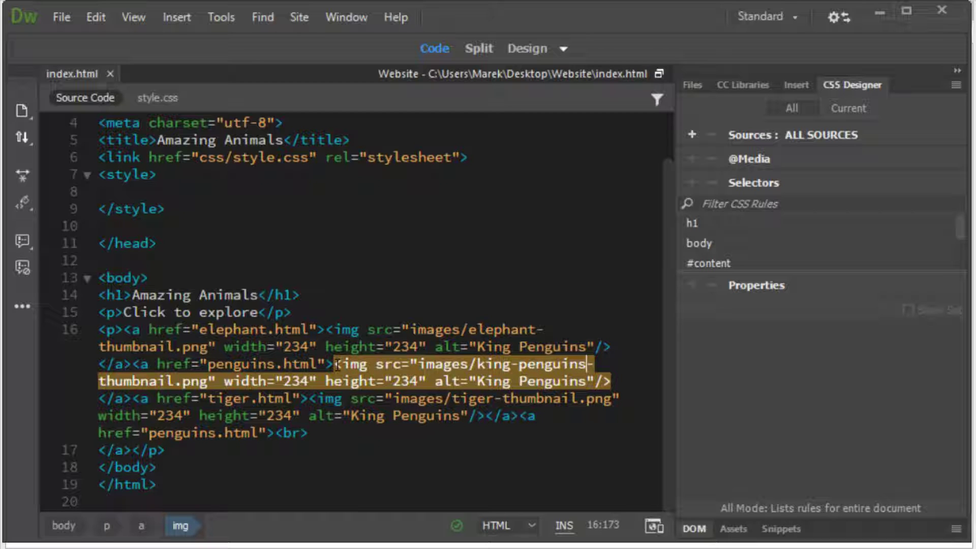
drag(132, 364, 259, 399)
click(461, 381)
Set the alt text of the elephant thumbnail to Elephant and of the tiger thumbnail to Tiger.
drag(477, 346, 586, 348)
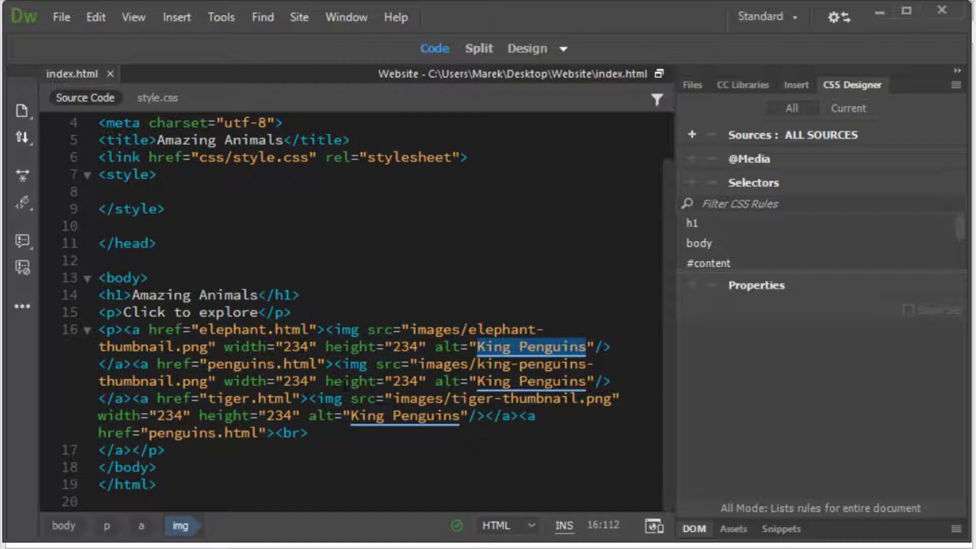
key(BackSpace)
text(Elephant)
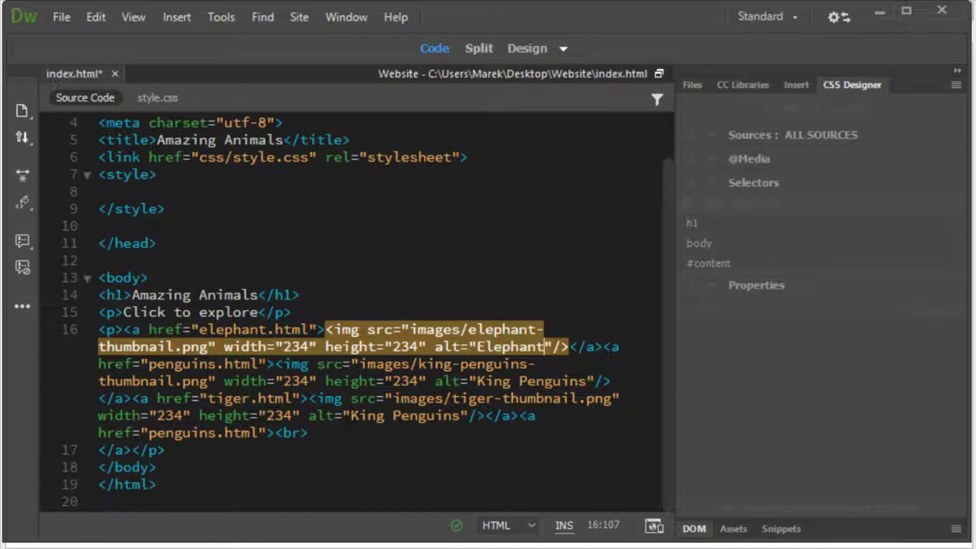
click(353, 417)
drag(351, 416, 460, 417)
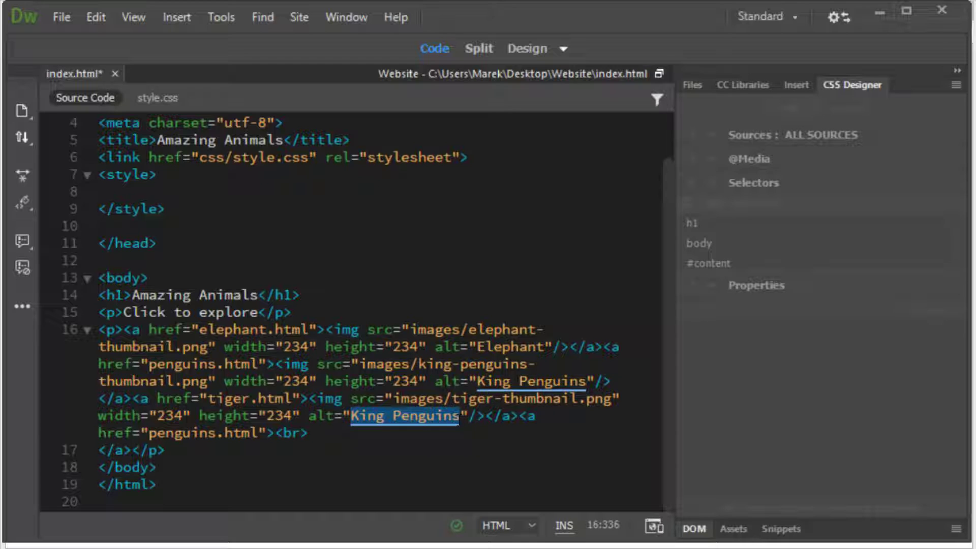
text(Tiger)
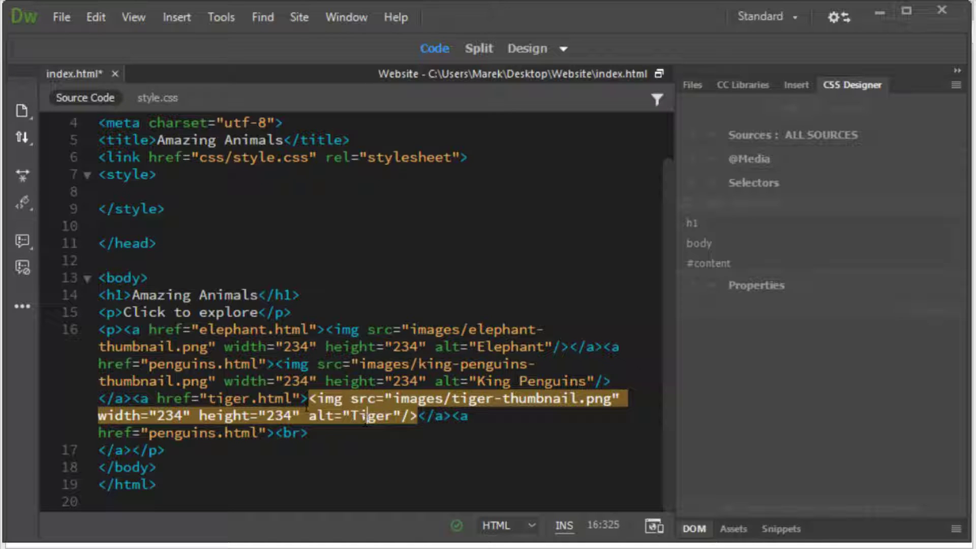
Check the alt texts of the three thumbnails in the code and save index.html.
click(309, 400)
click(250, 433)
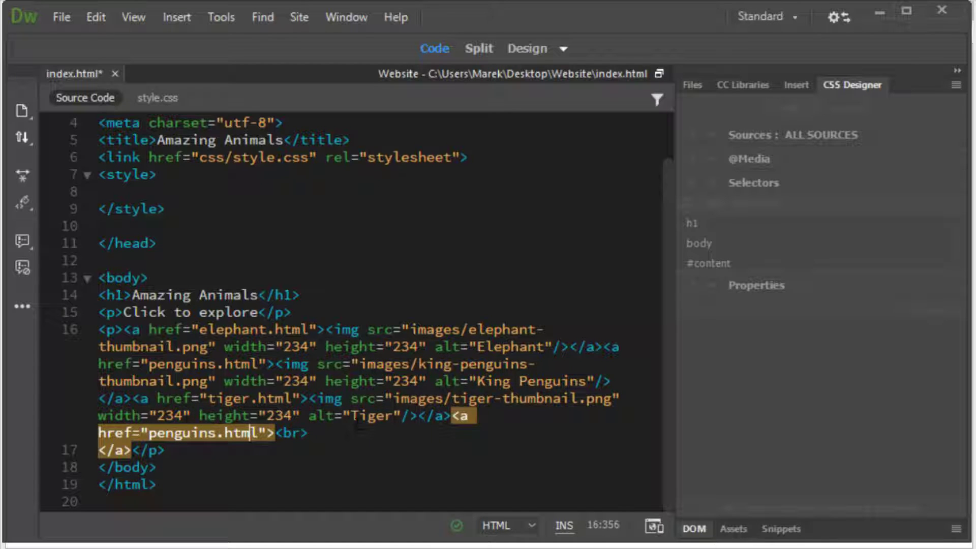
double_click(371, 416)
click(511, 381)
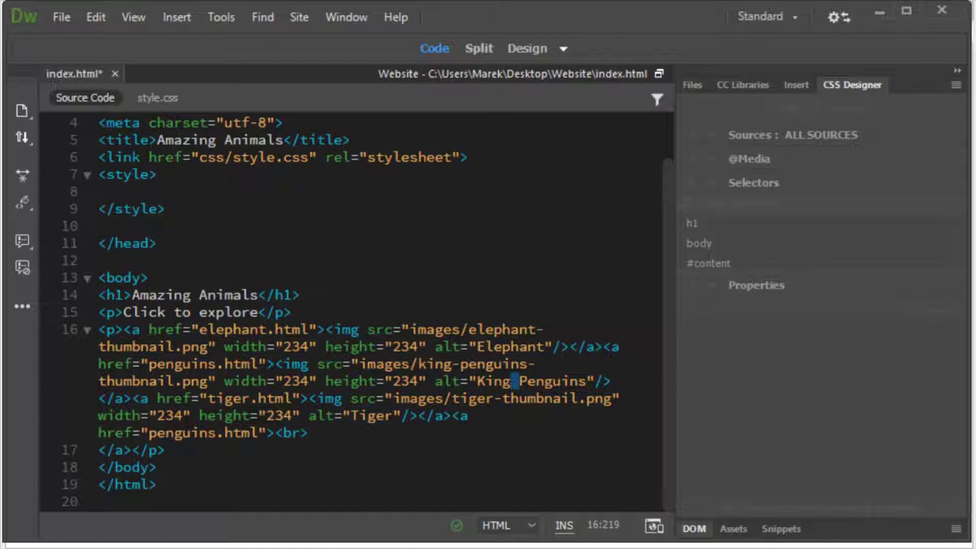
double_click(506, 347)
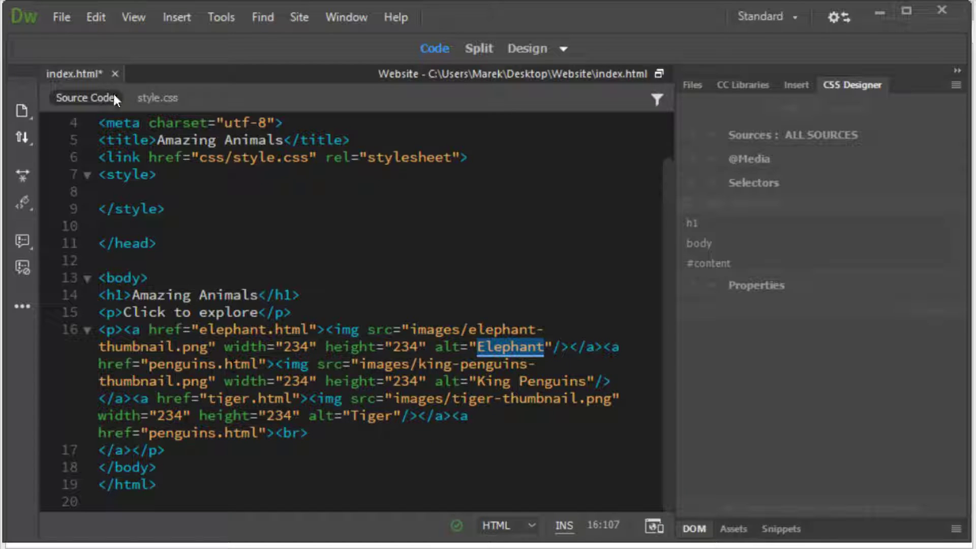
click(170, 99)
click(84, 99)
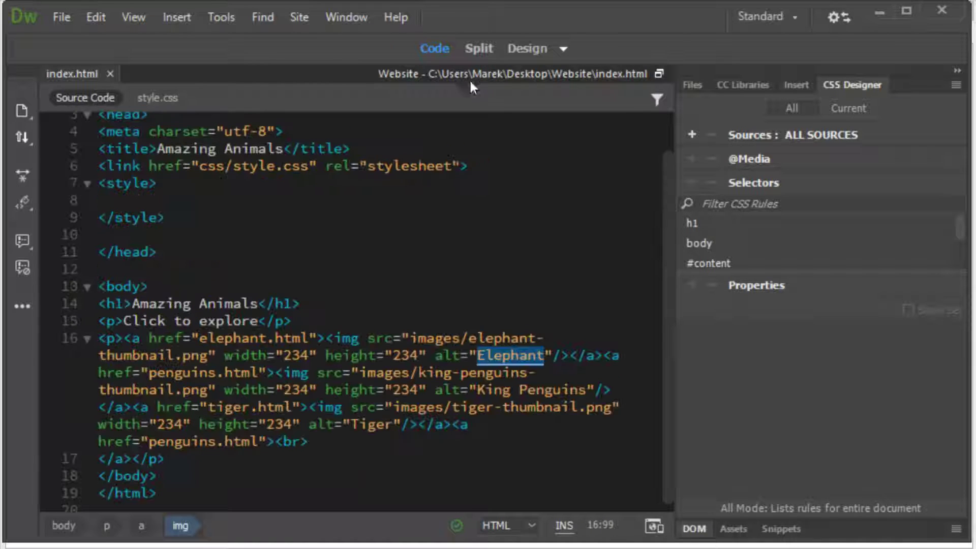
Open penguins.html from the site files and delete the two Google Fonts stylesheet links from its head.
click(692, 85)
double_click(766, 349)
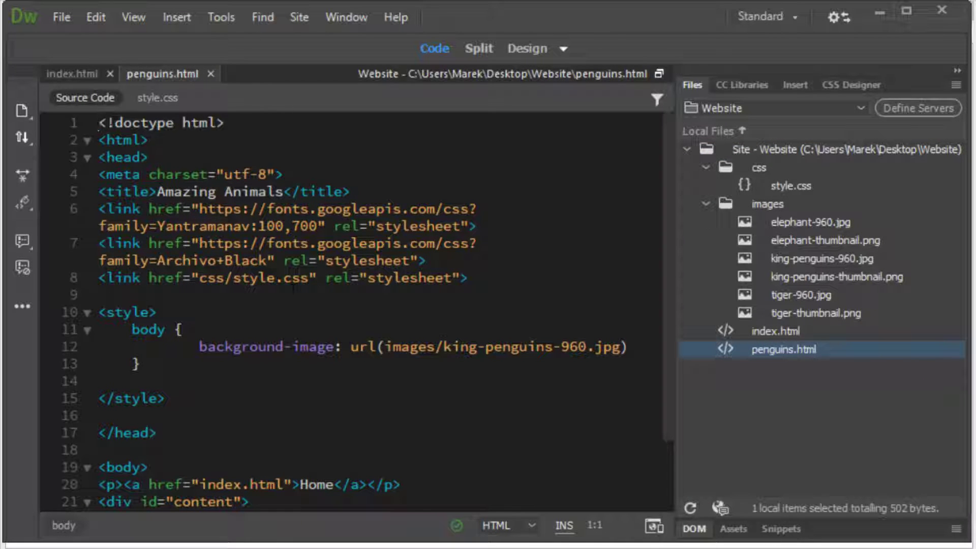
drag(115, 294, 80, 212)
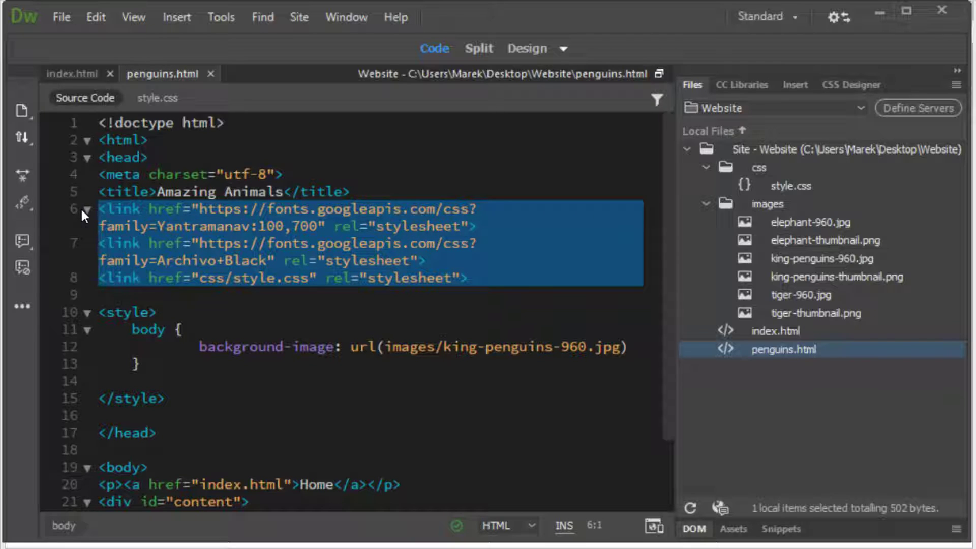
drag(426, 261, 83, 205)
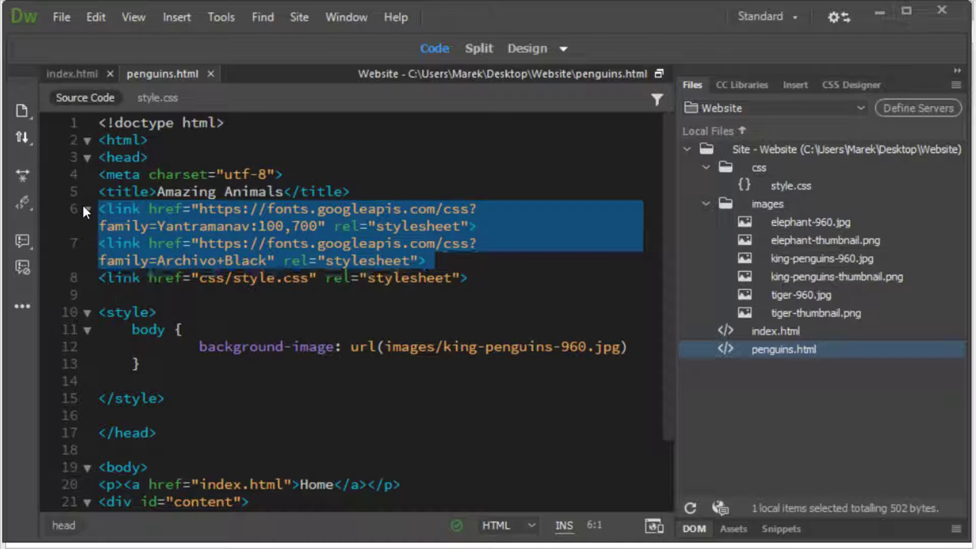
key(Delete)
key(Delete)
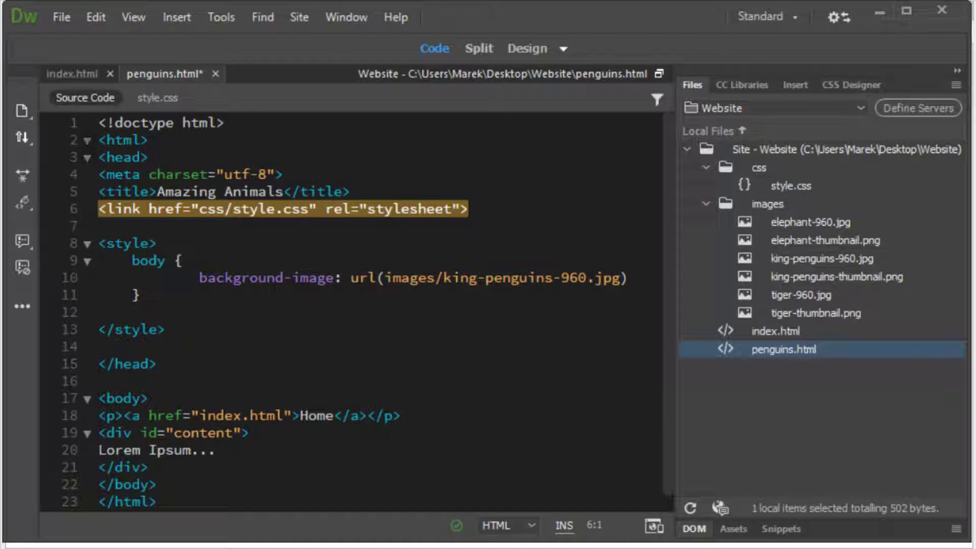
Tidy the style block of penguins.html by reducing the body rule's indentation and removing the blank line before the closing style tag.
drag(141, 316, 82, 257)
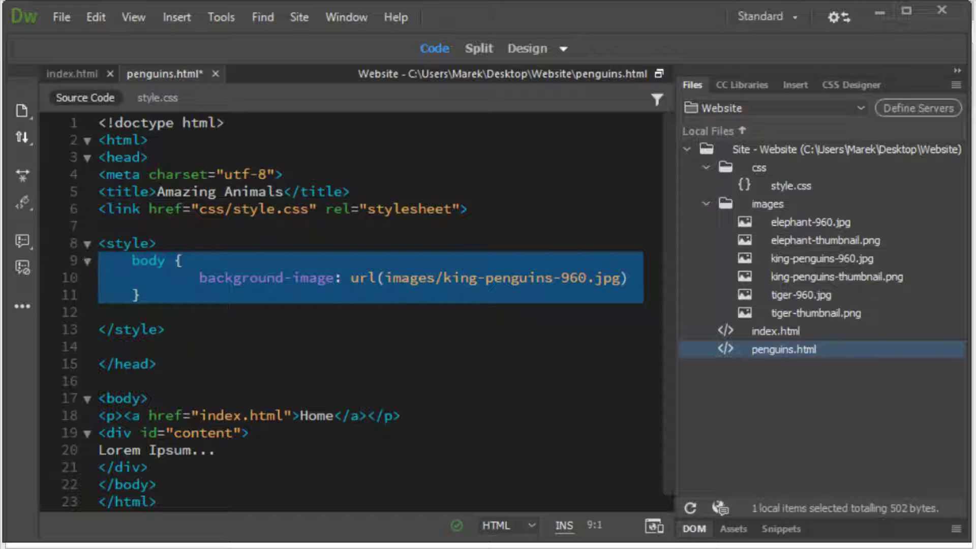
key(shift+Tab)
click(165, 278)
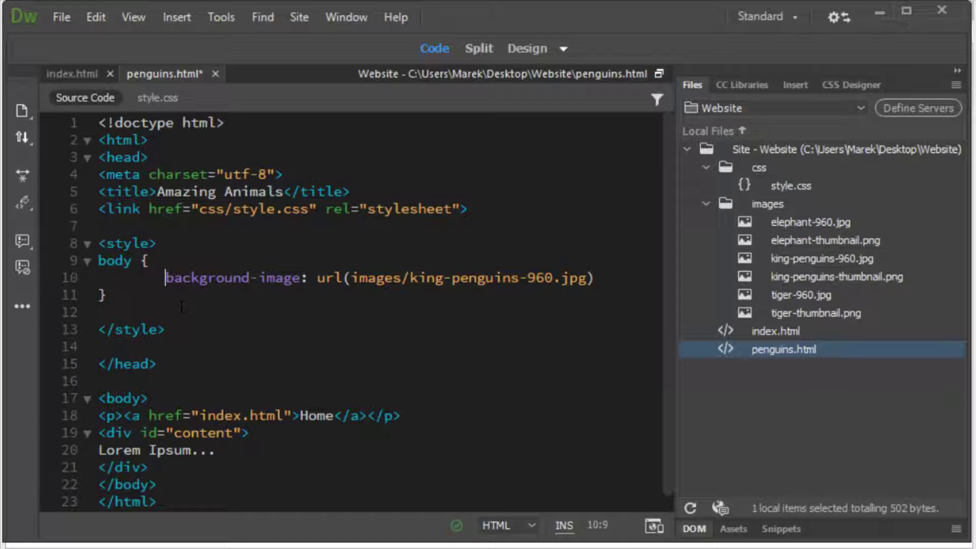
key(BackSpace)
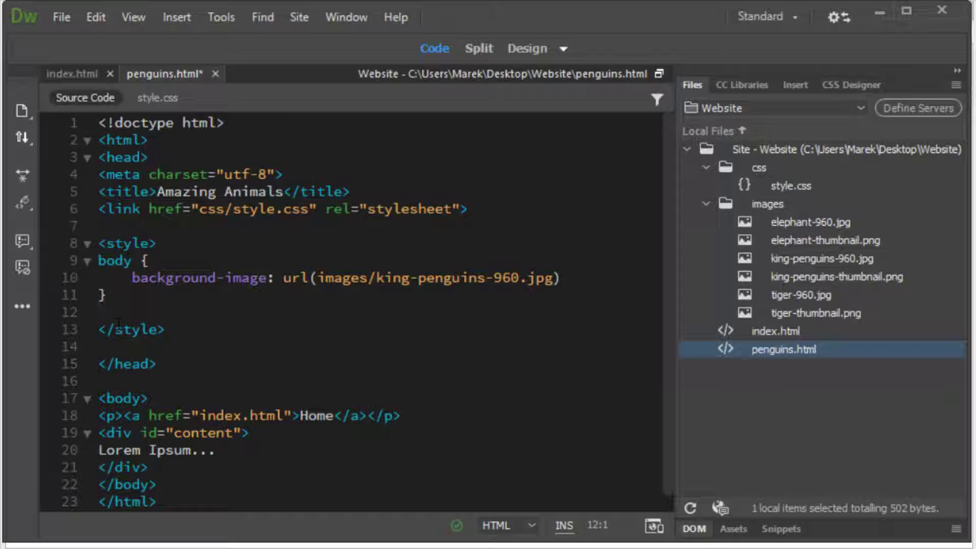
key(Delete)
key(Down)
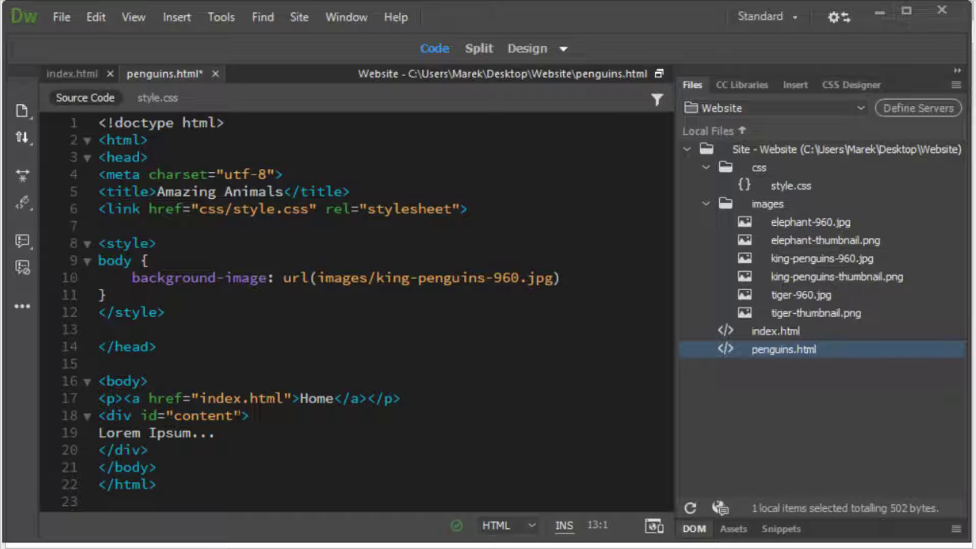
Review the Home link, the Lorem Ipsum text and the background image name in penguins.html, and save the file.
click(317, 398)
double_click(171, 432)
click(216, 433)
key(ctrl+s)
drag(377, 279, 520, 278)
click(527, 279)
Save a copy of penguins.html as tiger.html in the Website folder.
click(62, 14)
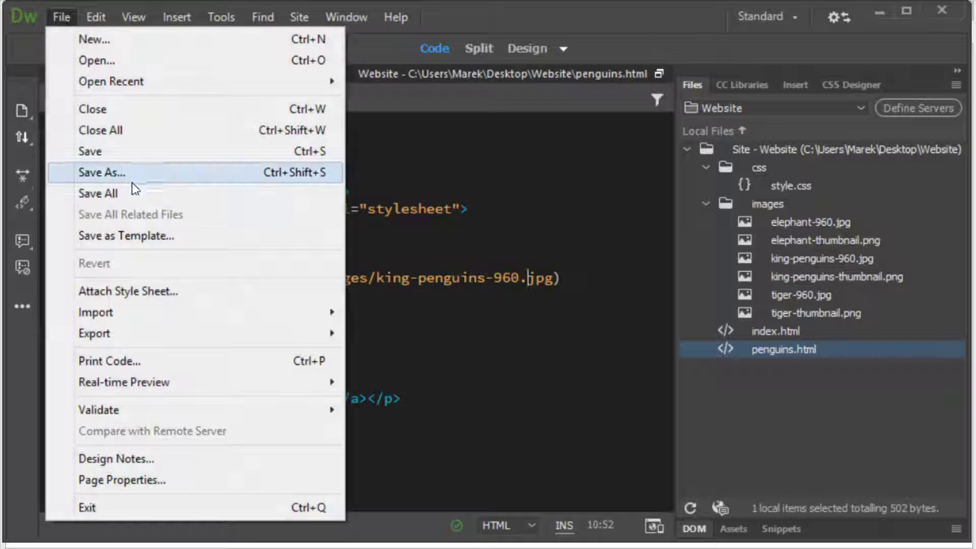
click(132, 182)
key(BackSpace)
text(tiger)
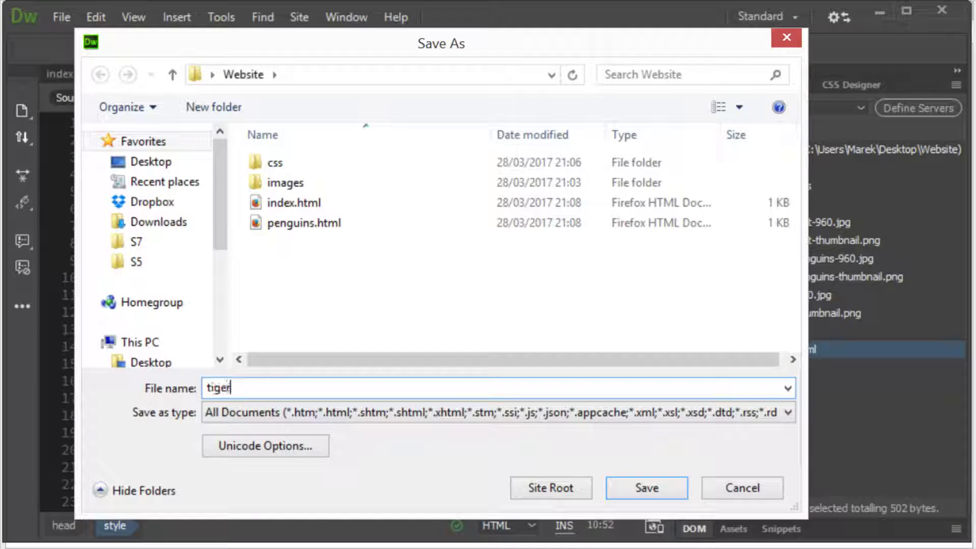
key(Return)
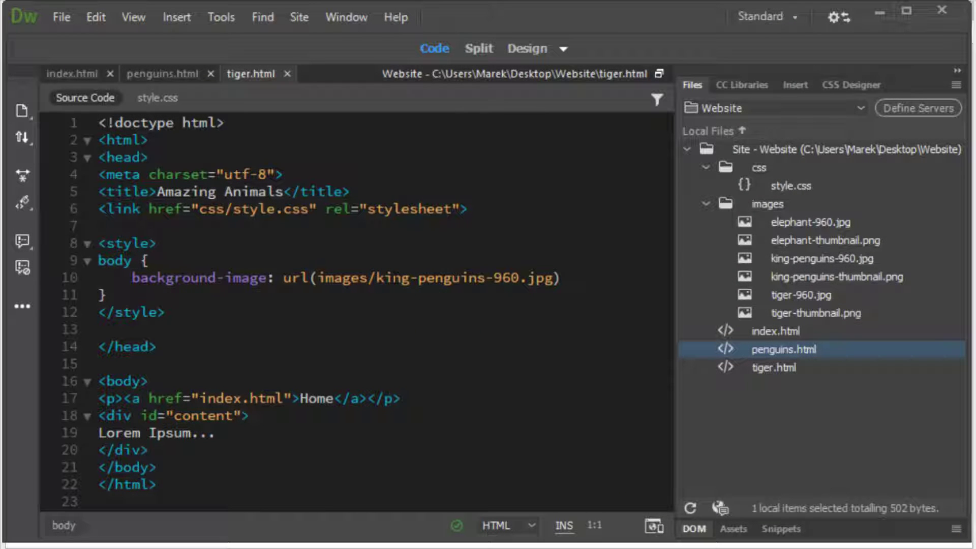
Change the body background image in tiger.html to images/tiger-960.jpg and save the file.
drag(375, 278, 481, 278)
text(t)
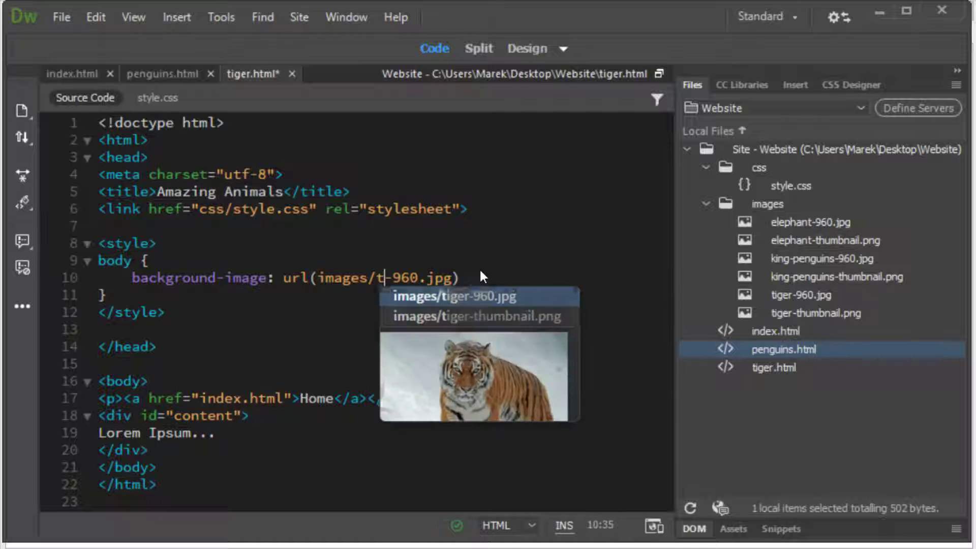
text(iger)
key(ctrl+s)
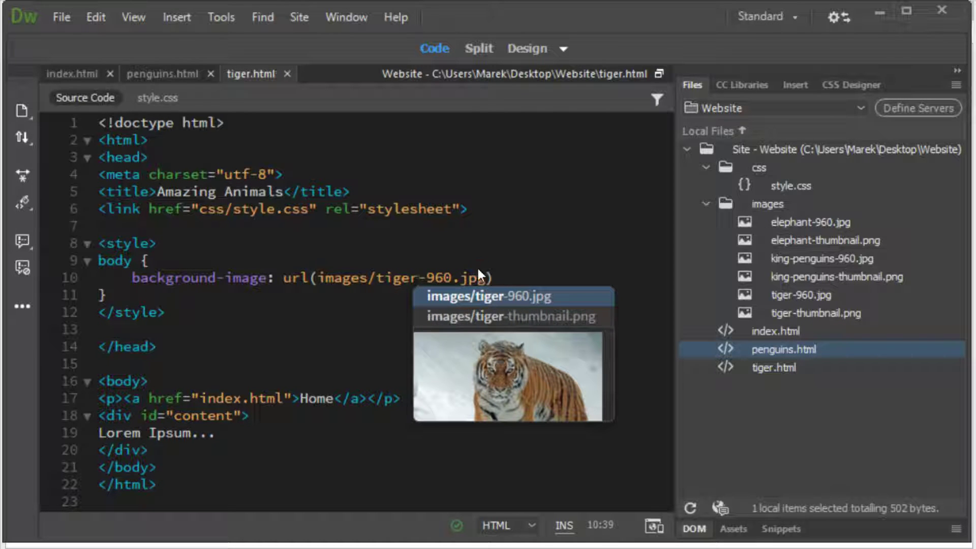
Save a copy of tiger.html as elephant.html and change its body background image to images/elephant-960.jpg.
click(58, 16)
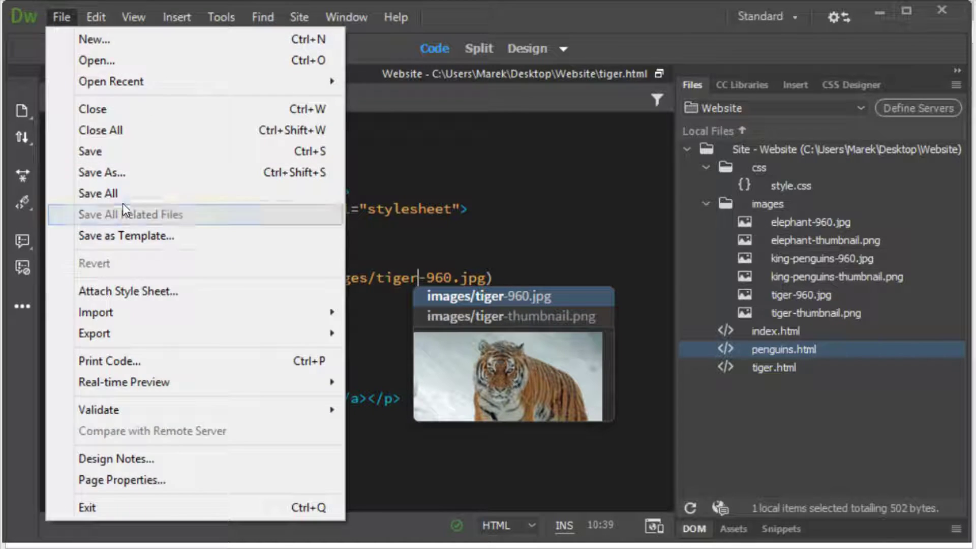
click(127, 169)
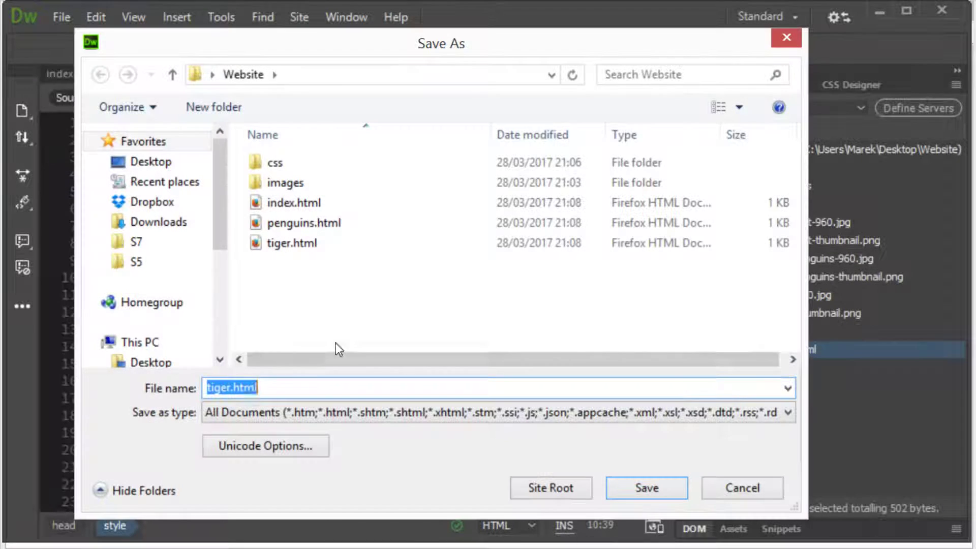
double_click(228, 382)
text(elp)
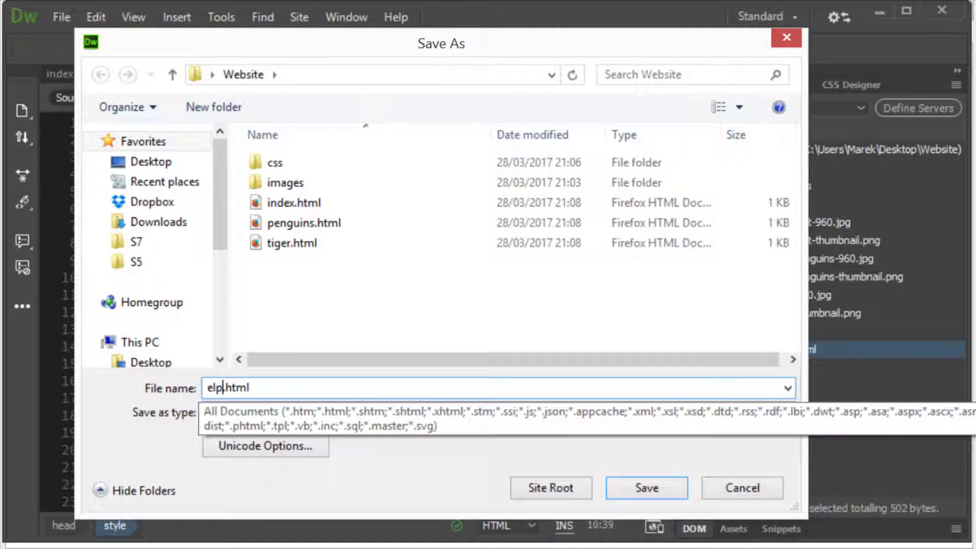
text(phant)
key(Return)
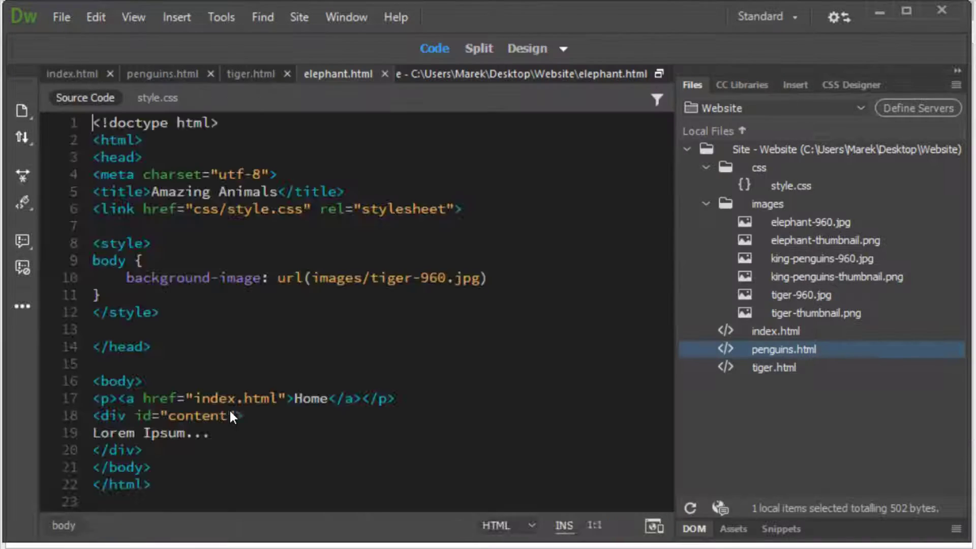
double_click(394, 281)
text(elephant)
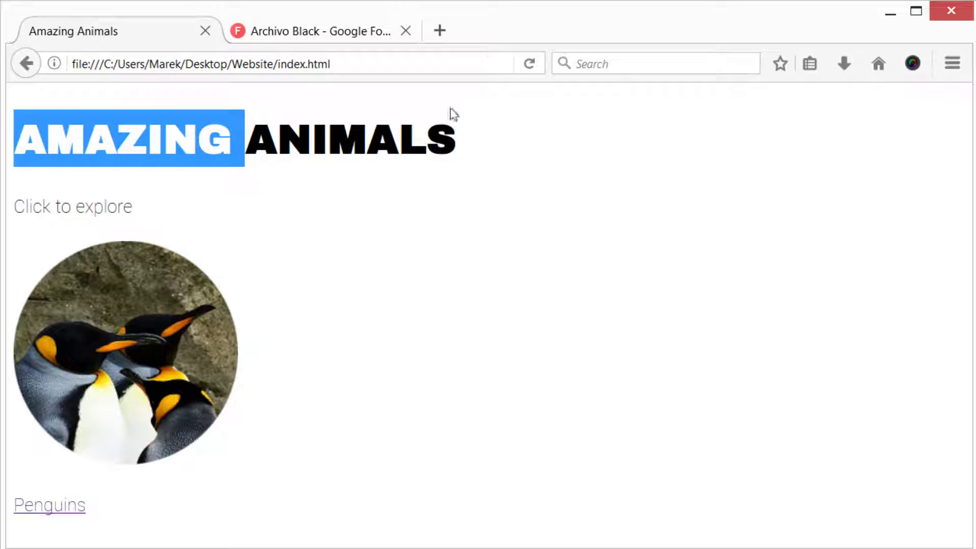
Reload index.html in the web browser and test the elephant, penguin and tiger thumbnail links, returning Home from each page.
click(529, 63)
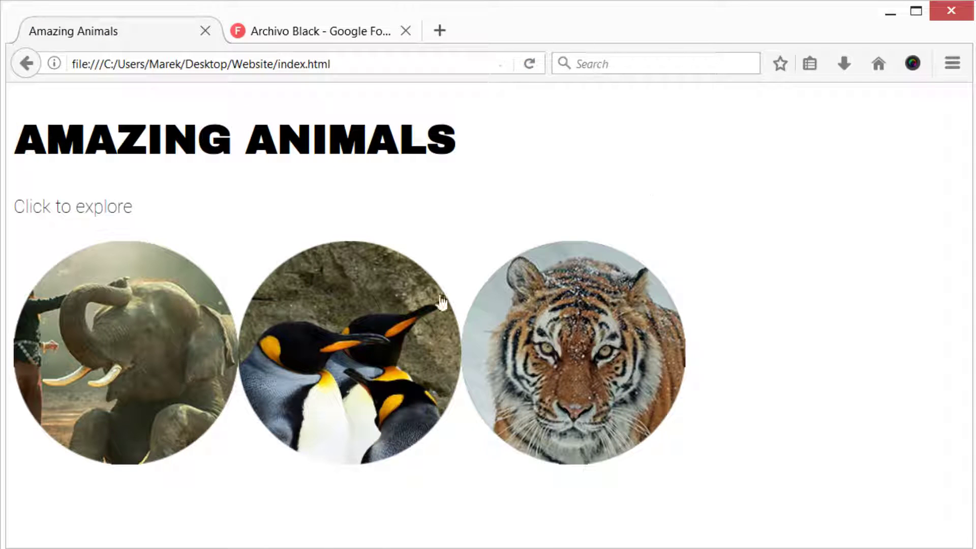
click(126, 351)
click(50, 120)
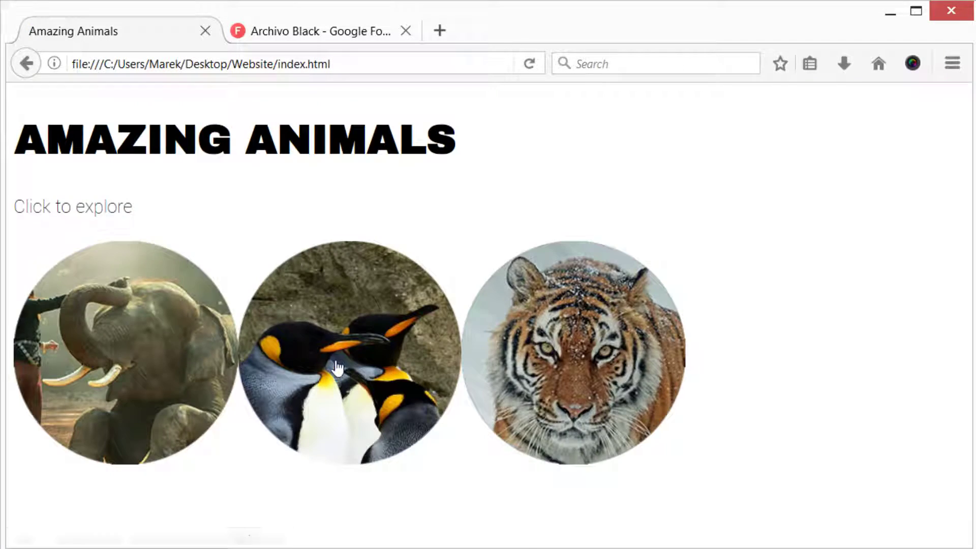
click(331, 364)
click(56, 120)
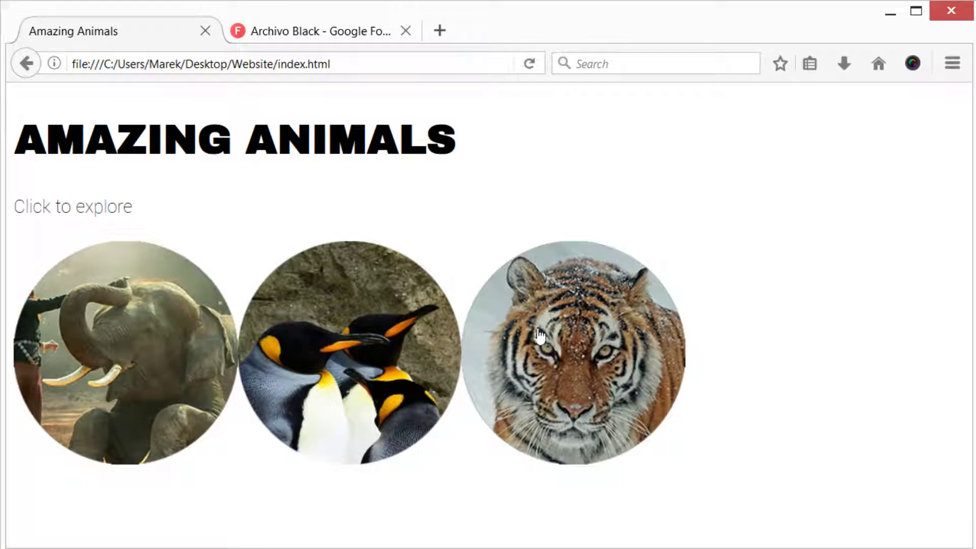
click(541, 336)
click(43, 115)
Test the thumbnail links again in reverse order, from tiger to penguins to elephant, returning Home after each page.
click(470, 328)
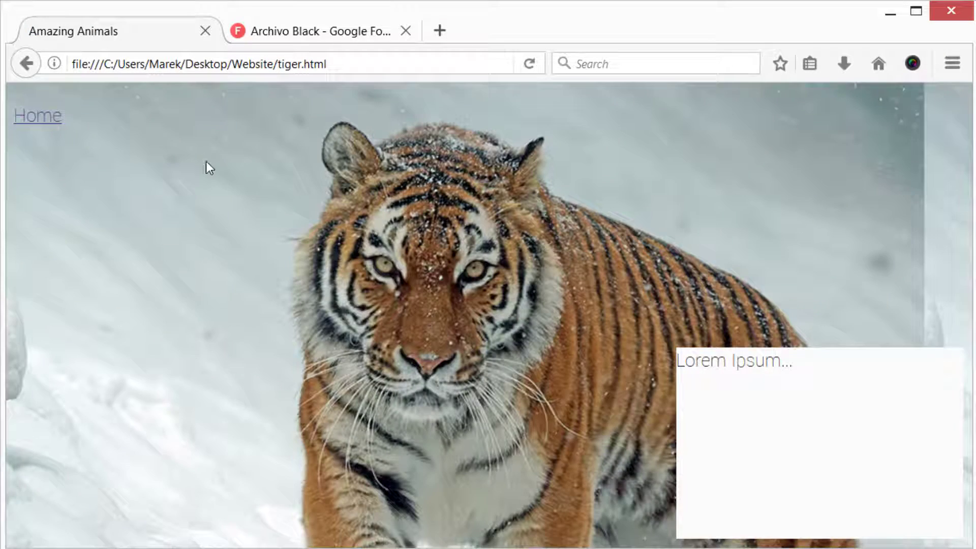
click(49, 120)
click(445, 390)
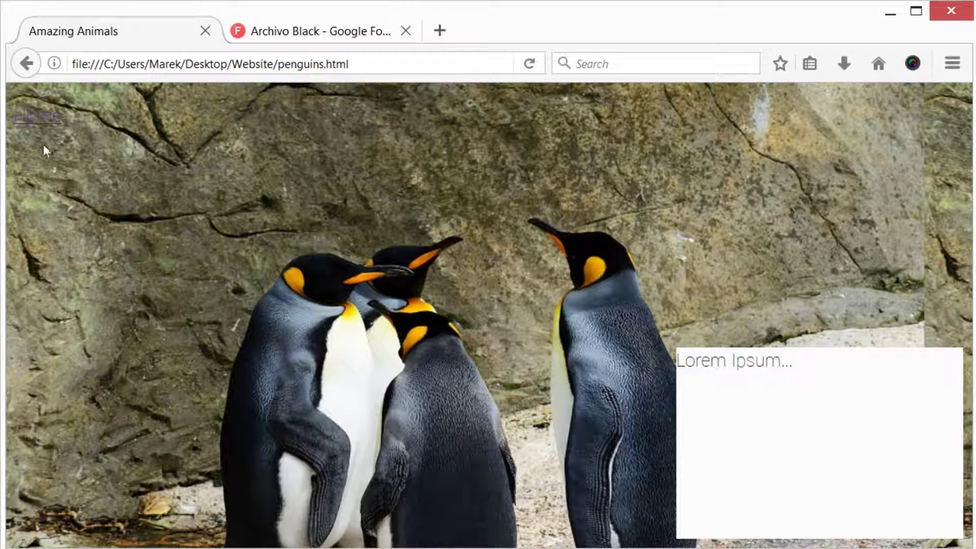
click(35, 121)
click(208, 400)
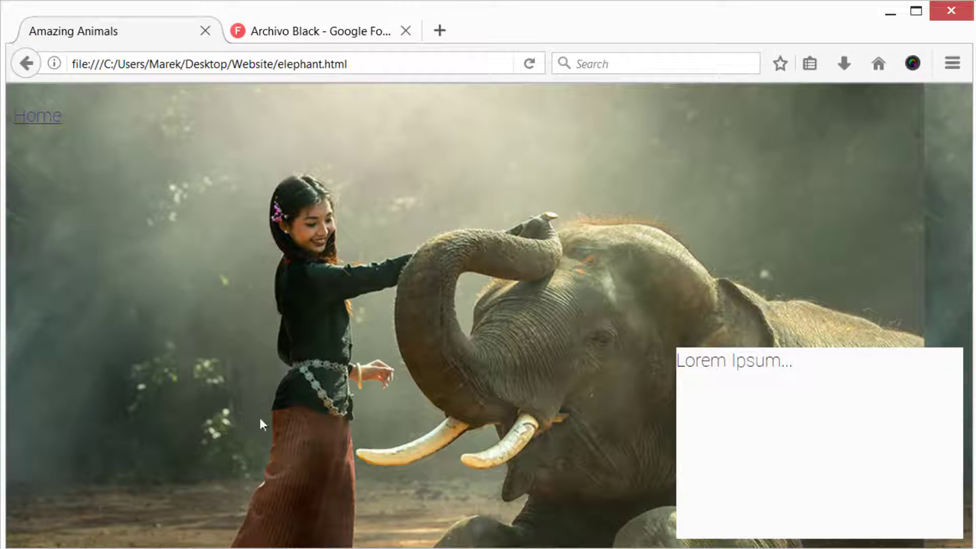
click(40, 118)
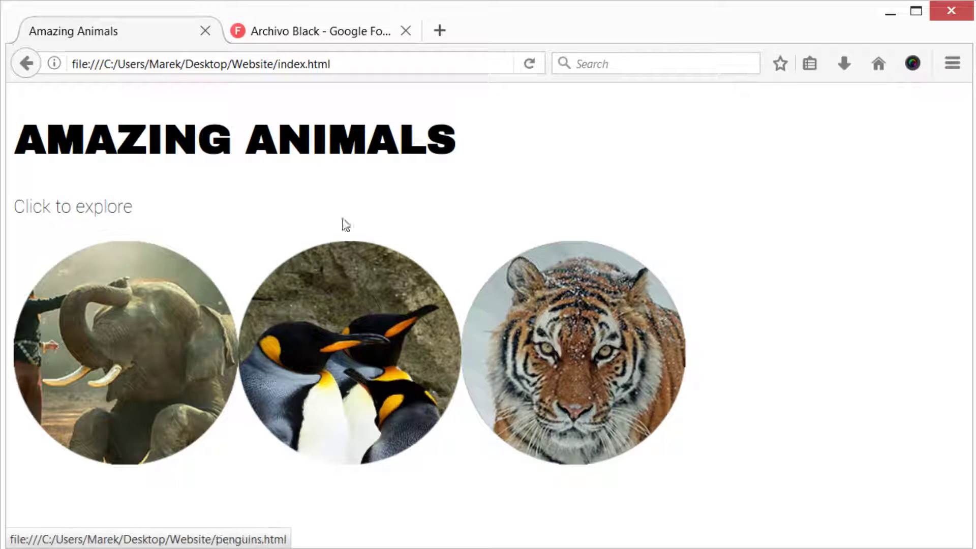